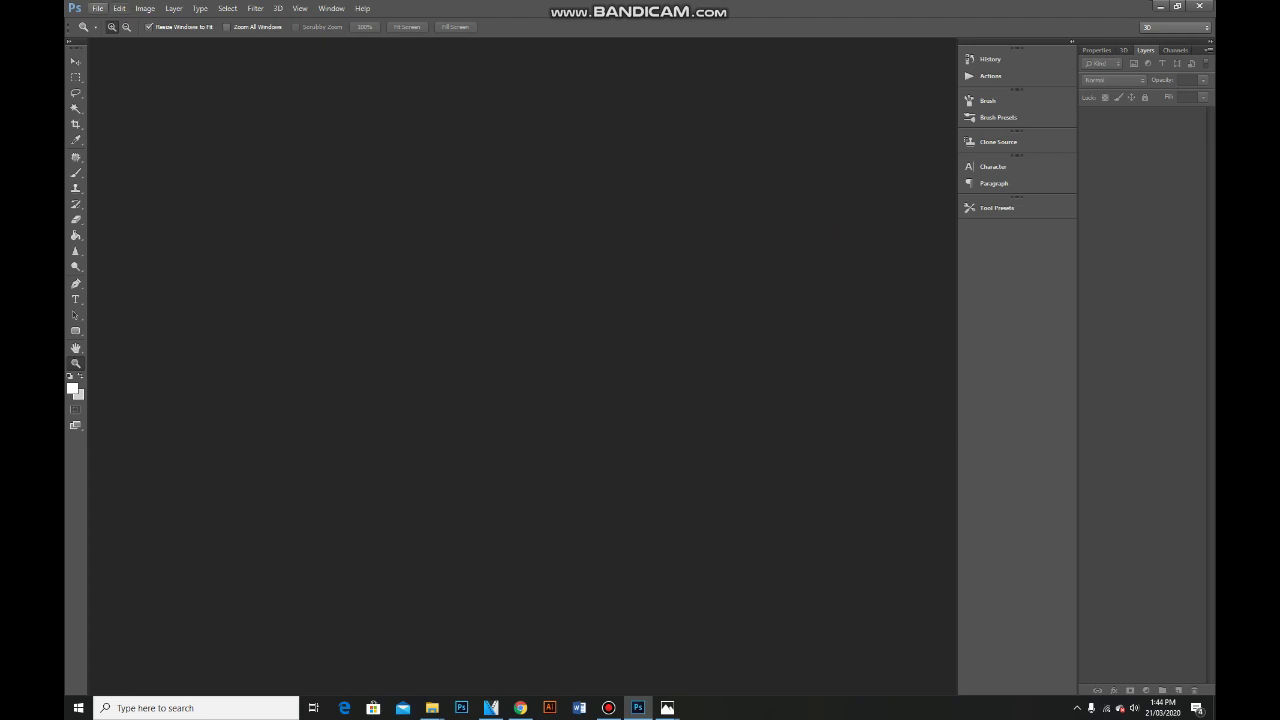
Create a new white document 11.27 × 8.23 inches at 300 pixels per inch.
click(98, 8)
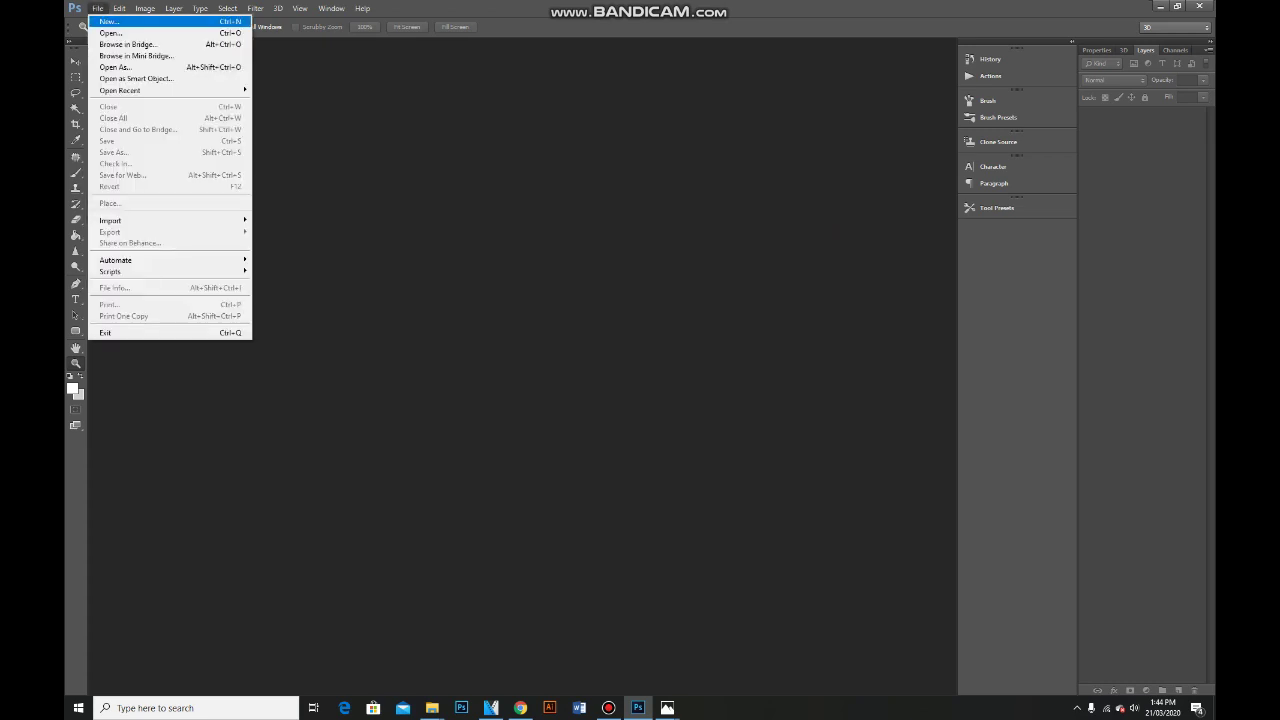
key(Return)
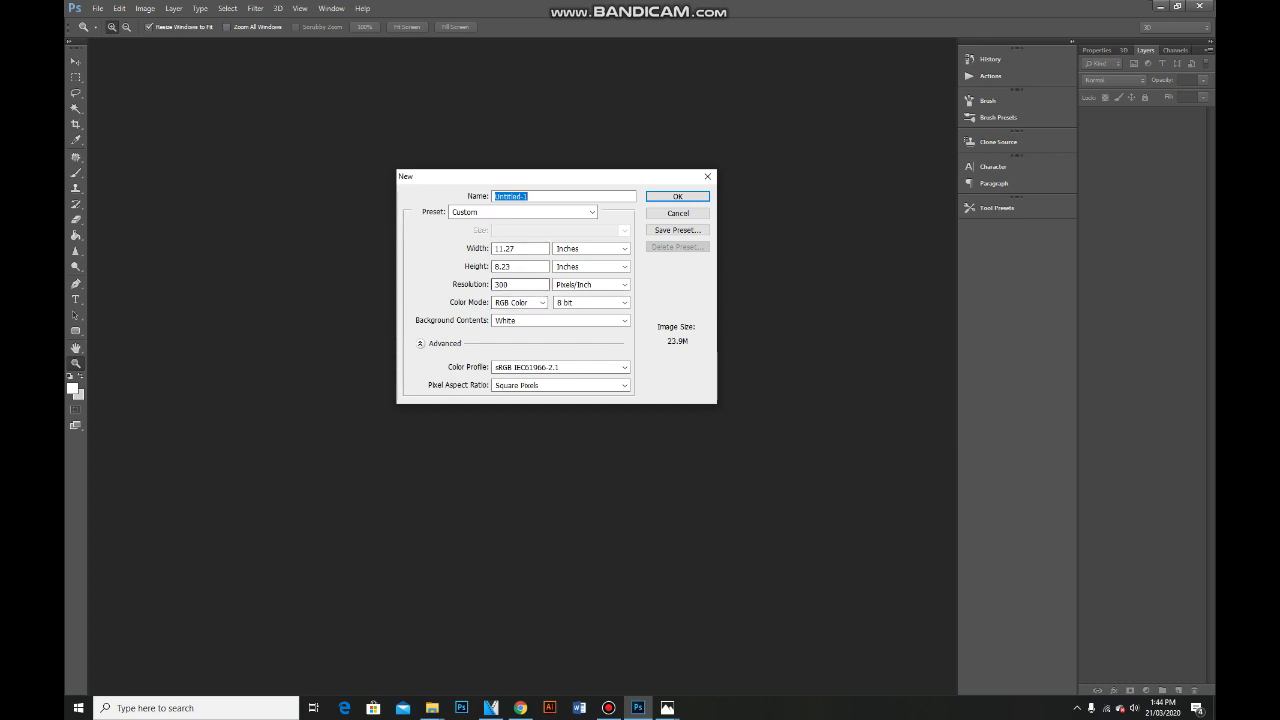
key(Return)
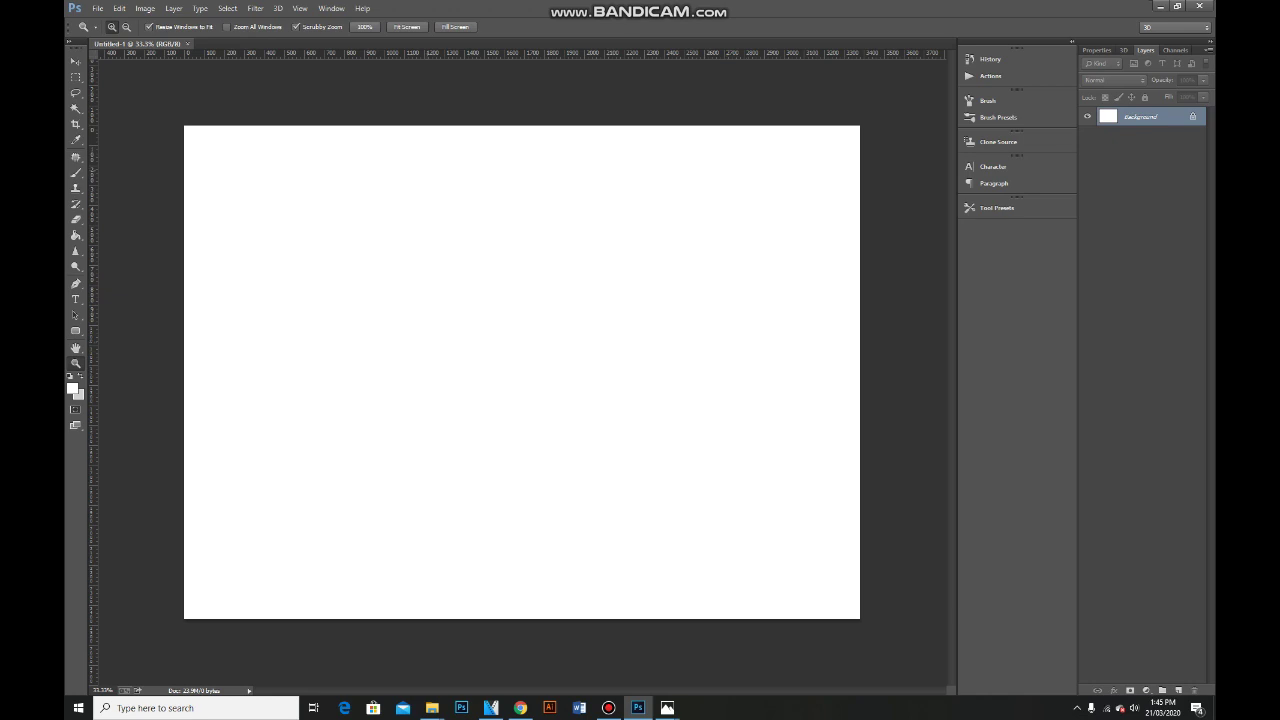
click(300, 8)
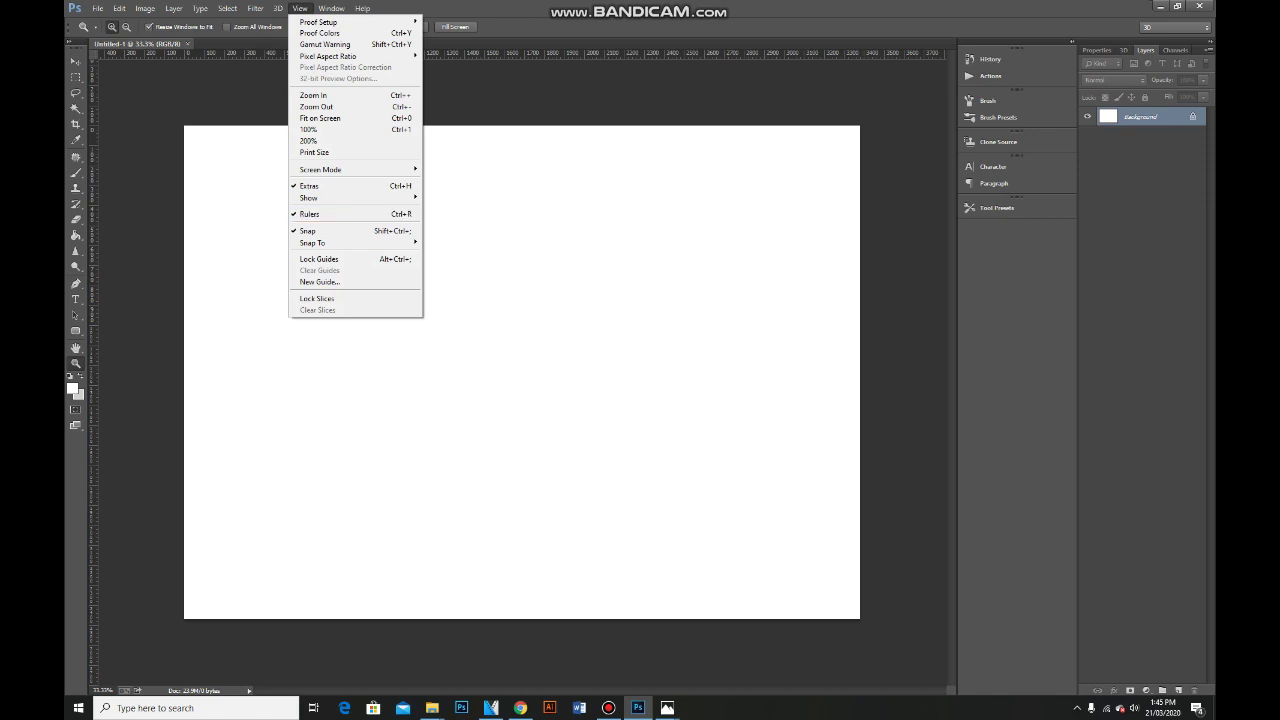
Show rulers and place two vertical guides at about one and two thirds, nudged slightly left.
click(310, 214)
drag(92, 238, 426, 262)
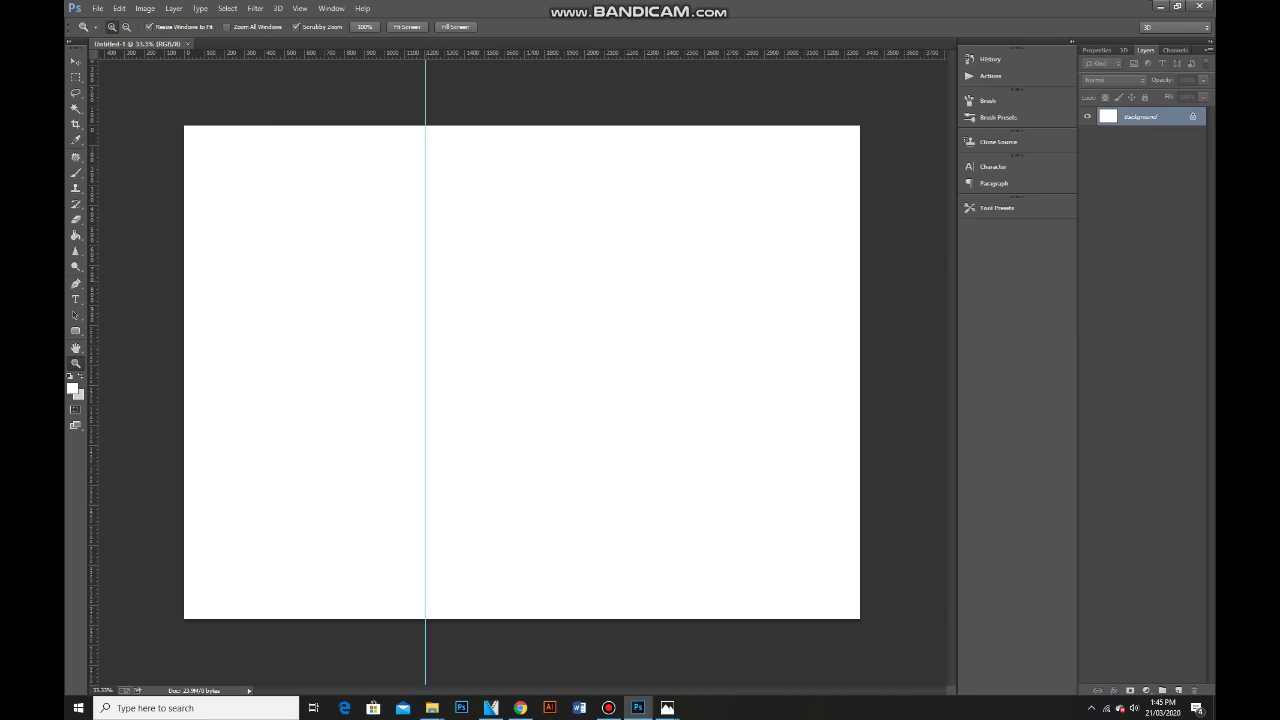
drag(92, 225, 643, 283)
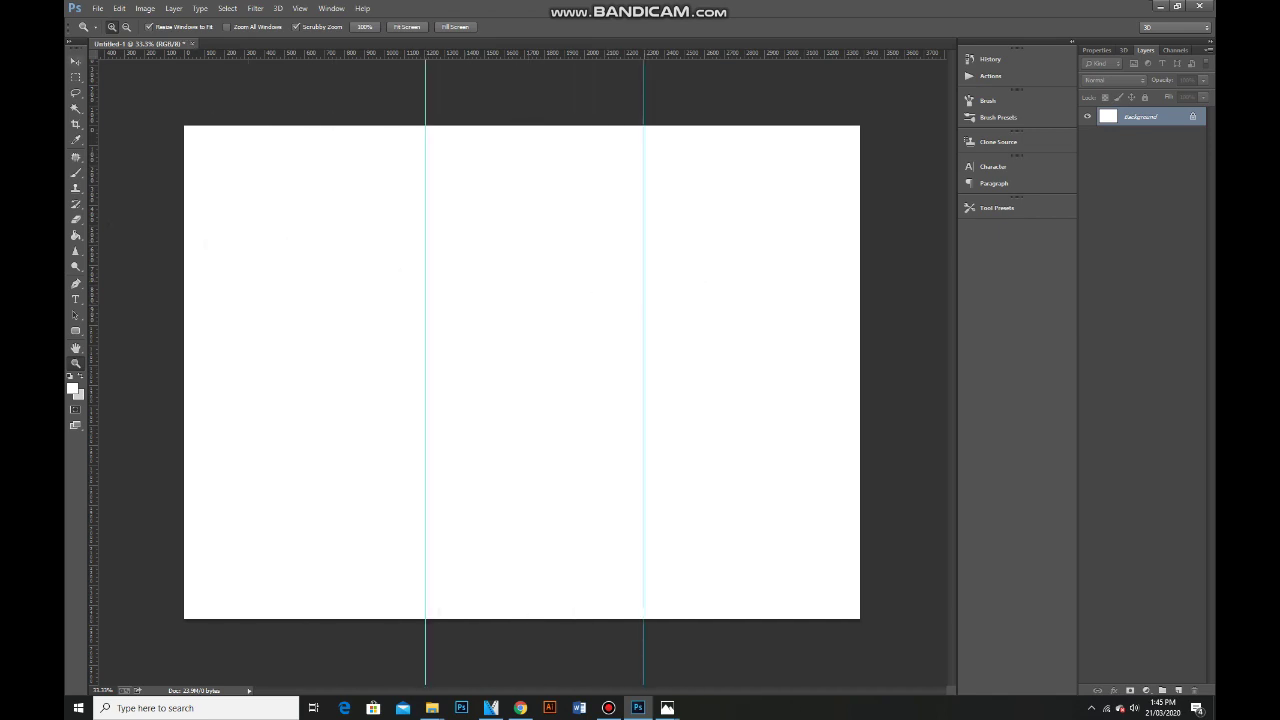
key(v)
drag(426, 75, 405, 75)
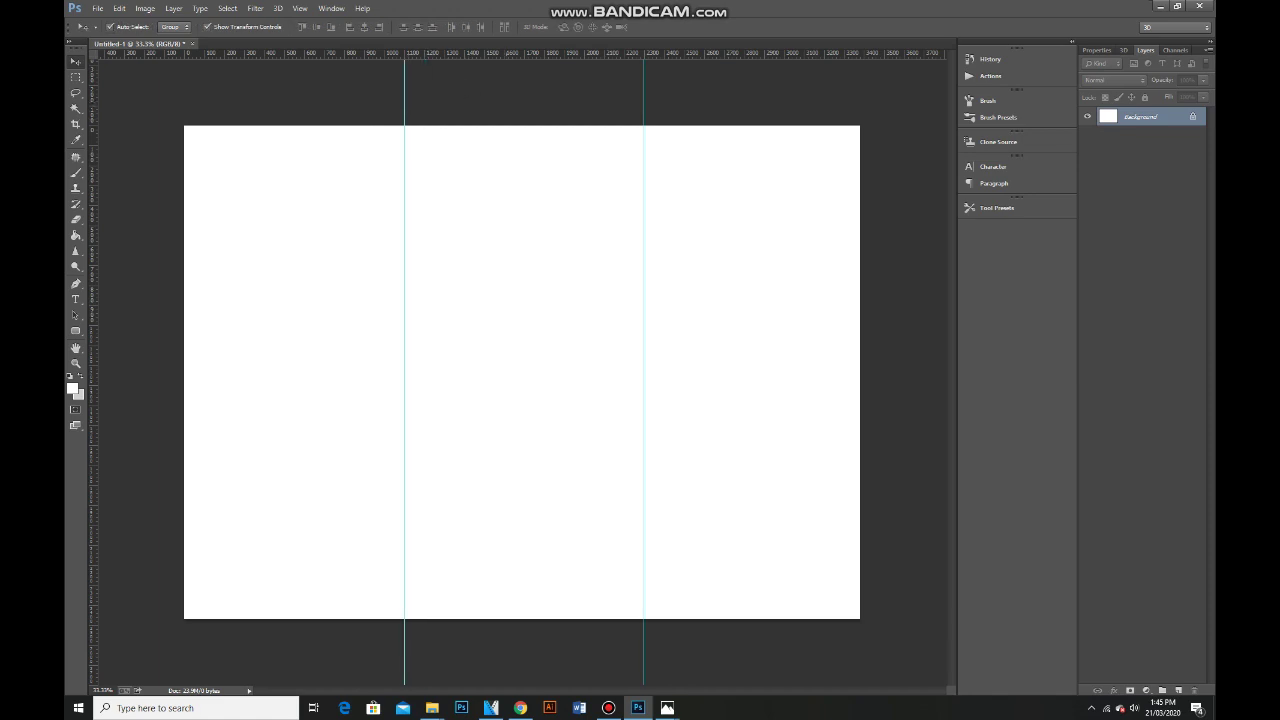
drag(643, 75, 637, 75)
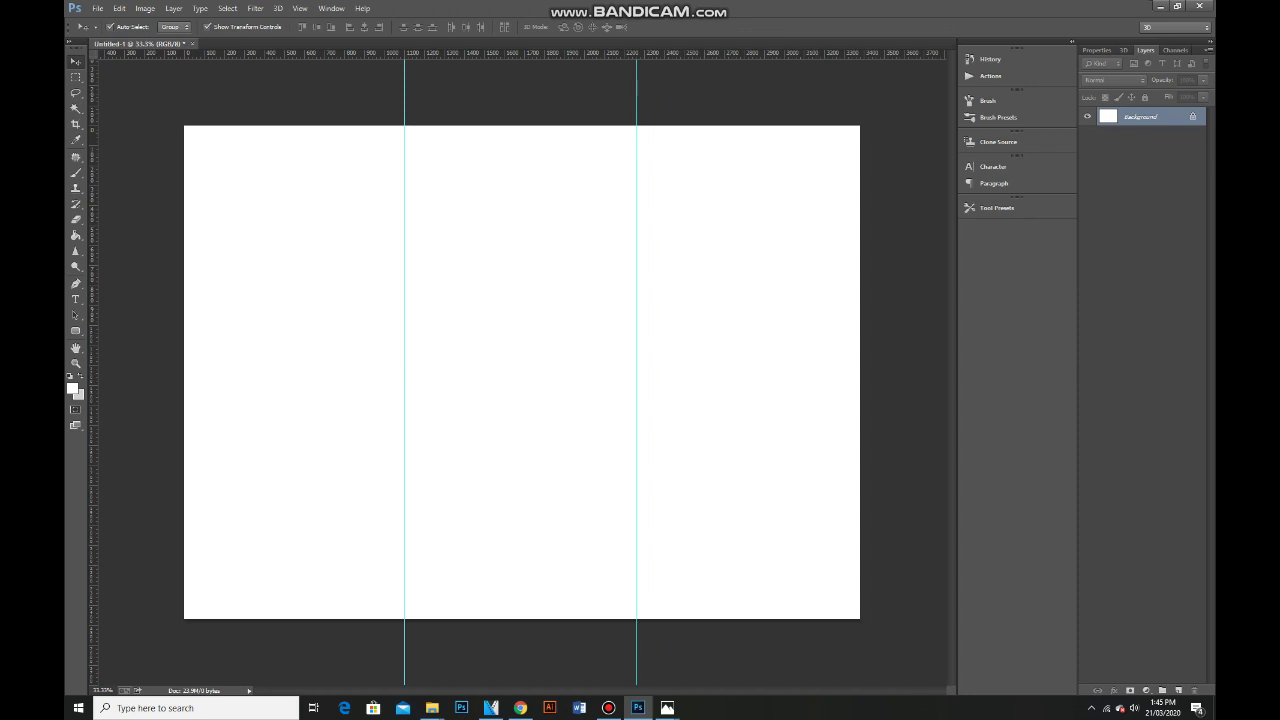
Set the foreground colour to #ecc12a and fill the Background with it.
click(72, 388)
text(ecc12a)
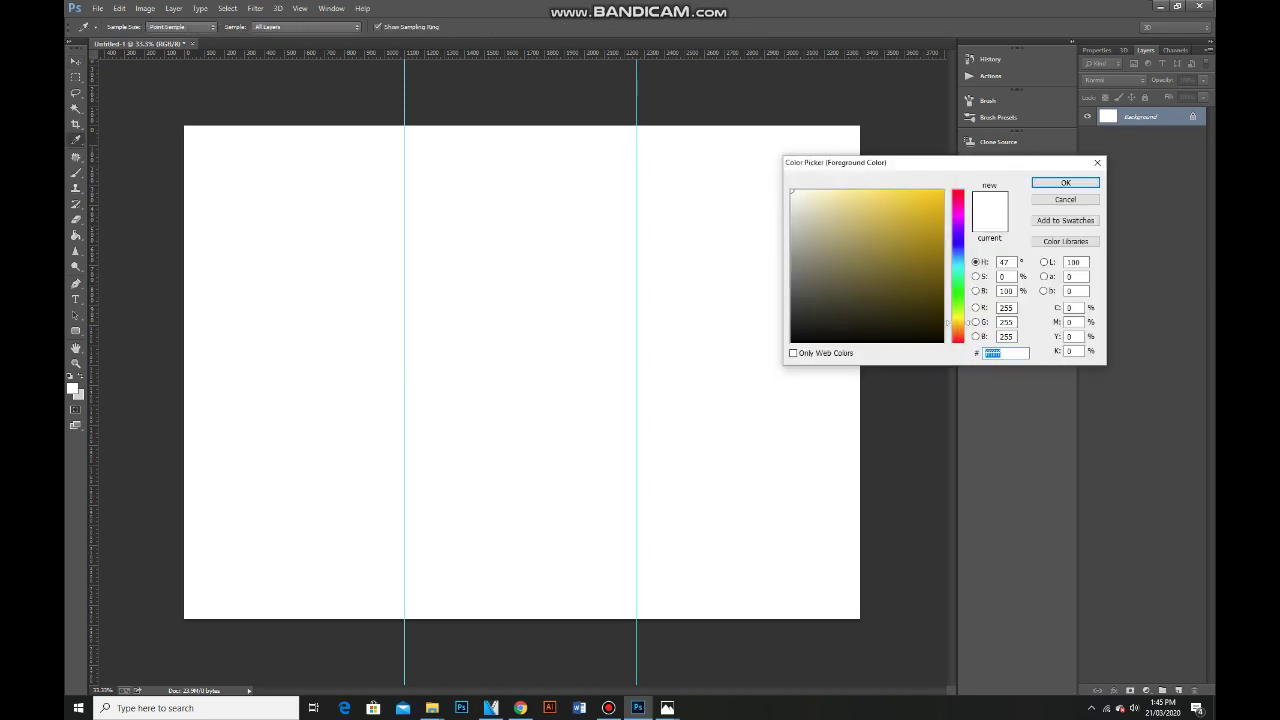
key(Return)
key(g)
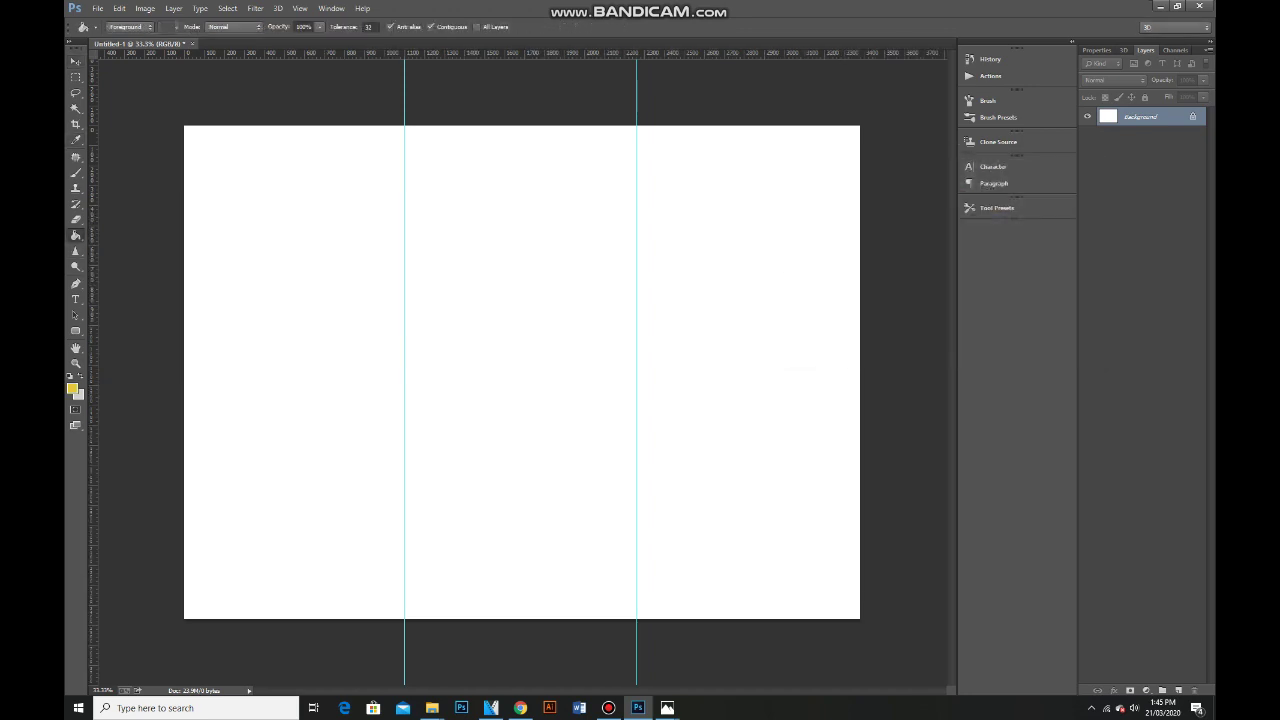
key(alt+BackSpace)
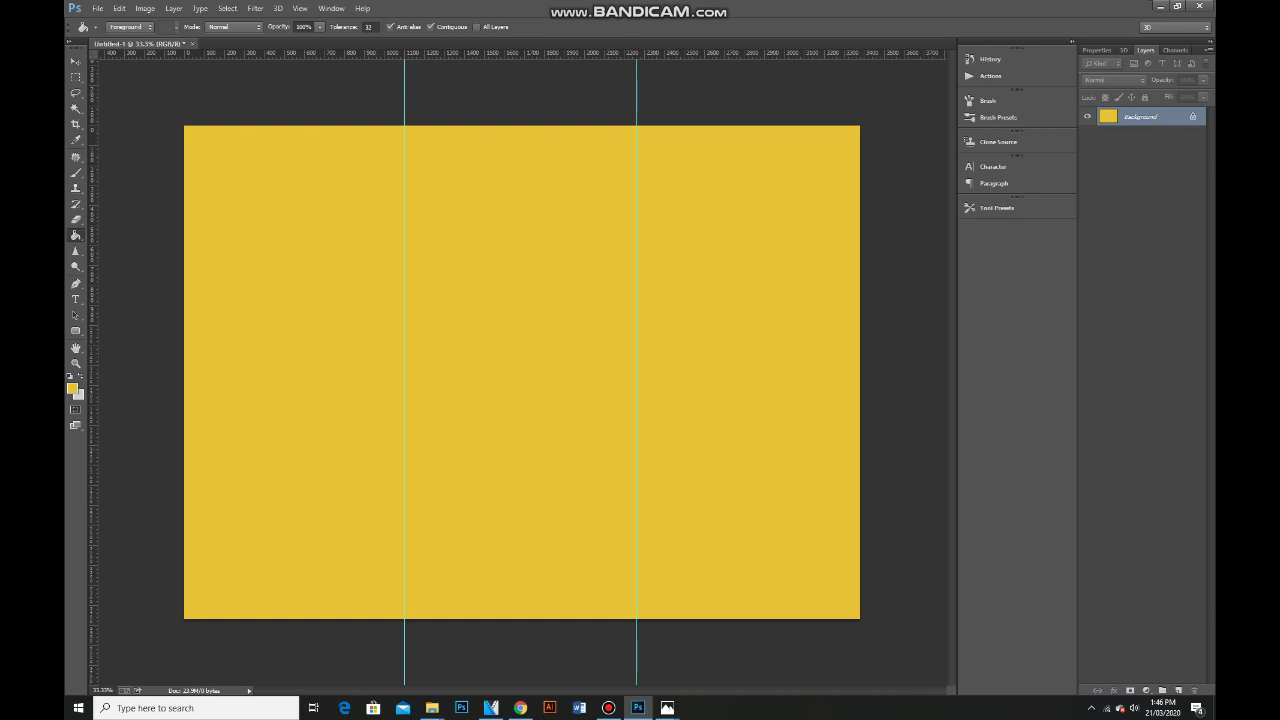
click(75, 330)
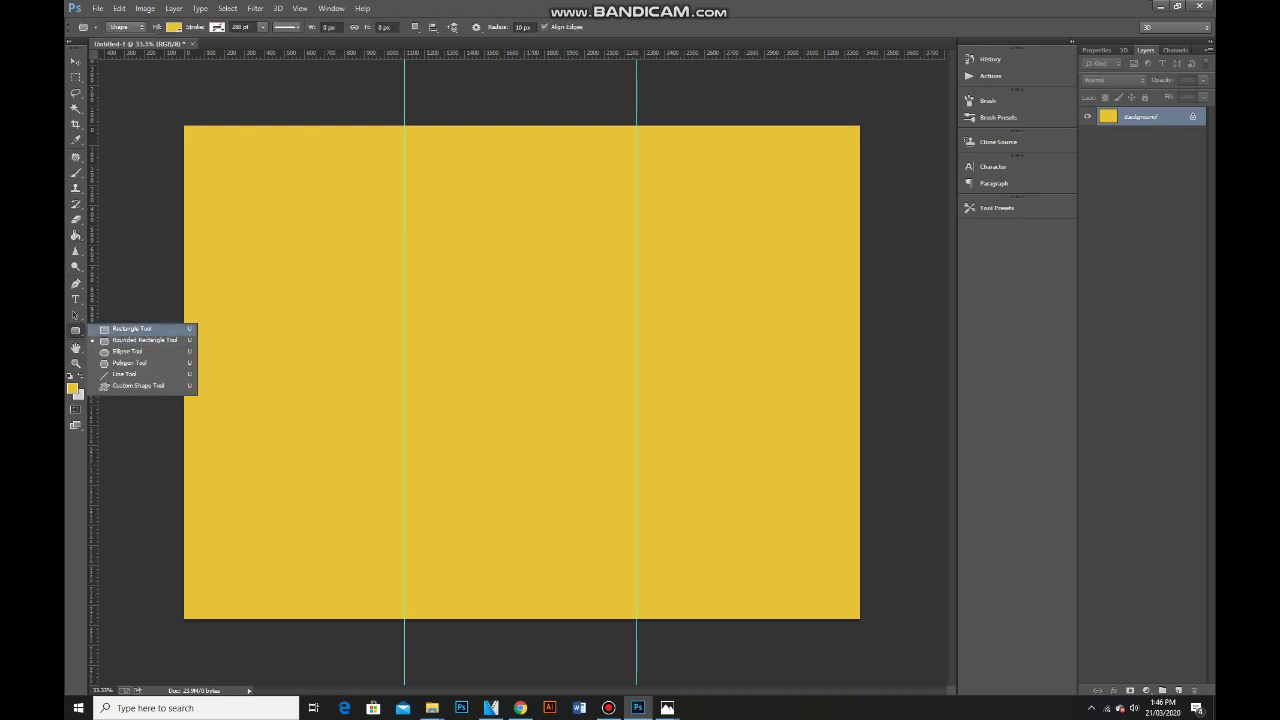
Draw a dark grey square at the page's top-left corner.
click(130, 328)
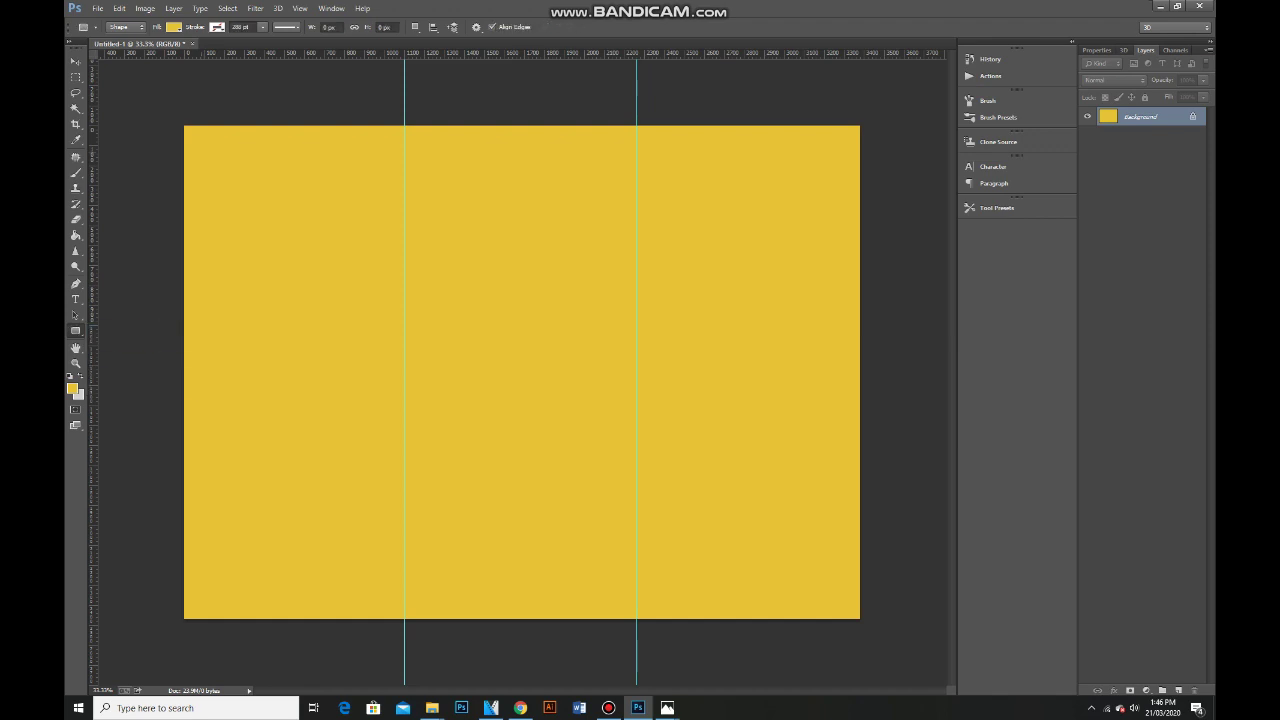
drag(183, 126, 290, 235)
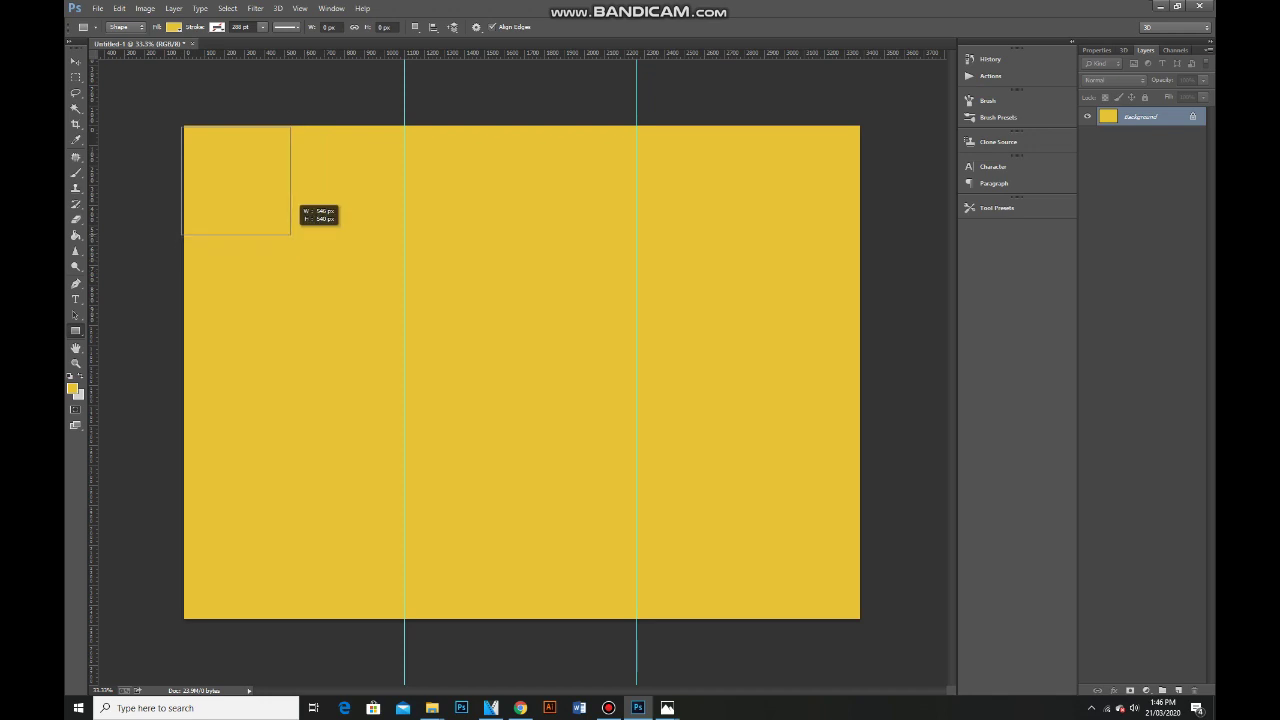
drag(290, 235, 290, 235)
click(173, 27)
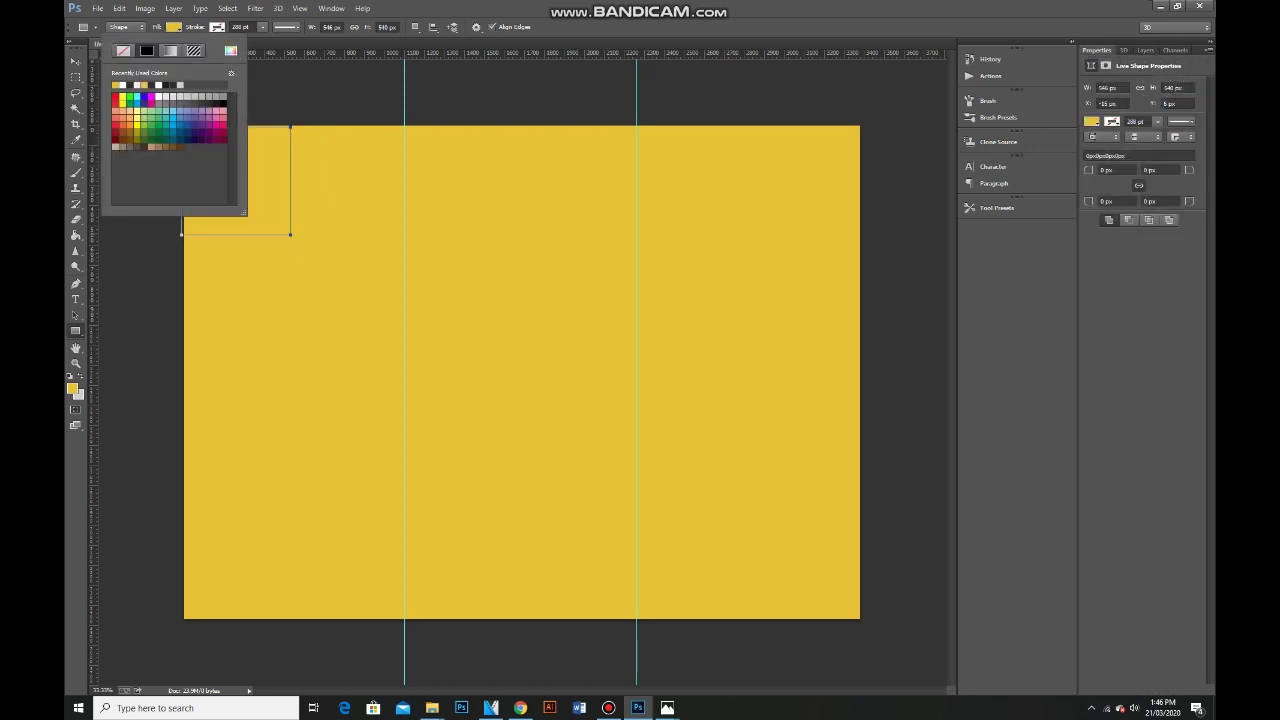
click(220, 97)
click(75, 61)
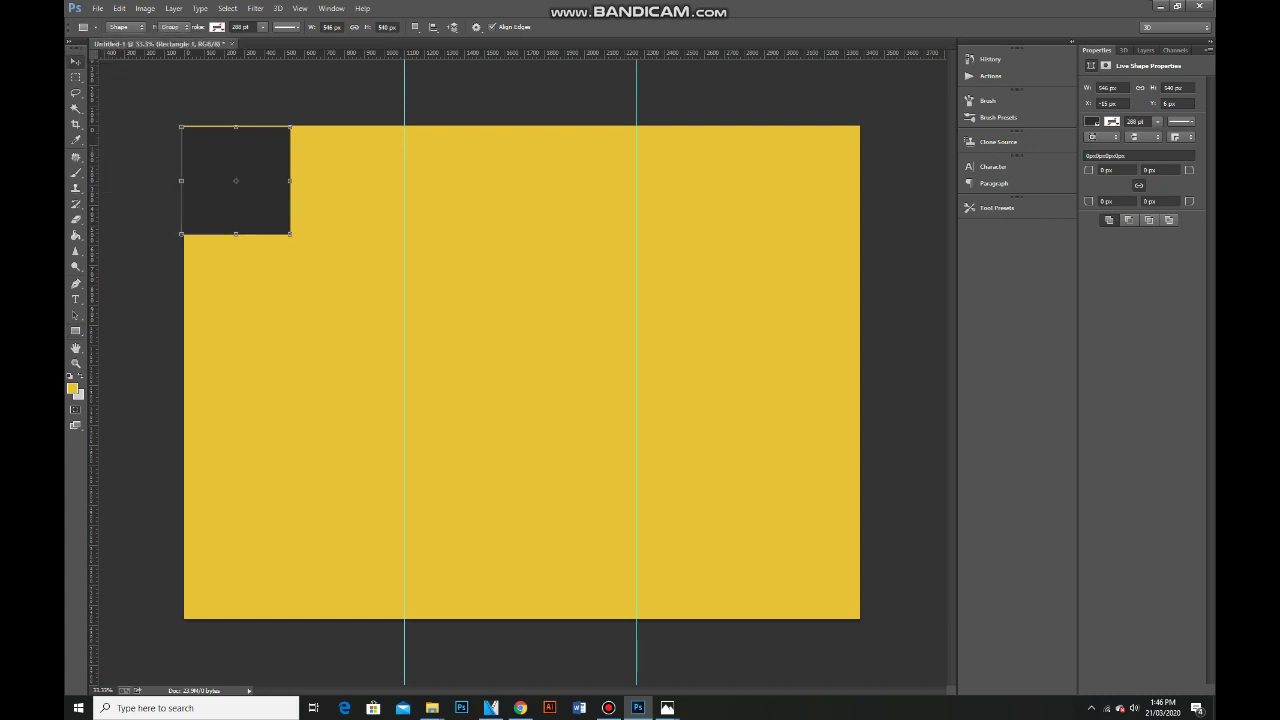
Resize the square to fit the corner and copy it into a two-column checkerboard down the panel.
key(ctrl+t)
drag(250, 126, 302, 150)
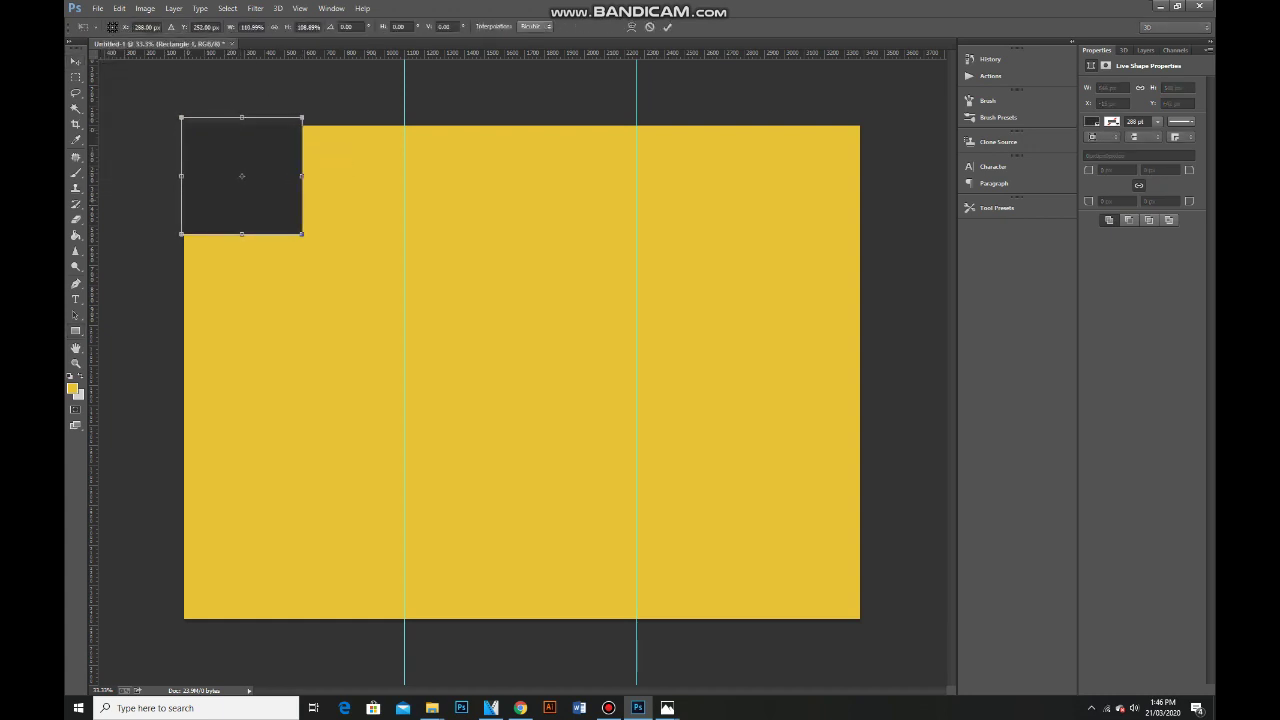
key(Return)
drag(302, 170, 404, 286)
drag(284, 293, 294, 293)
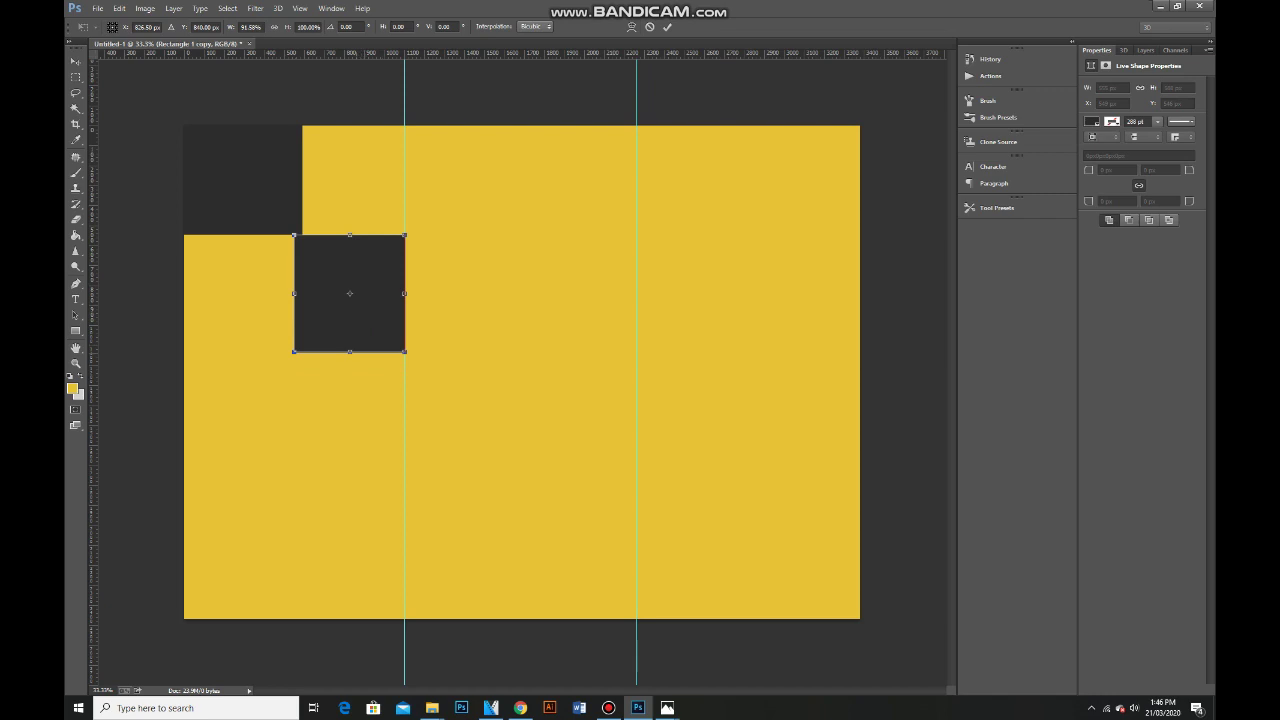
drag(349, 351, 349, 343)
key(Return)
drag(362, 296, 278, 580)
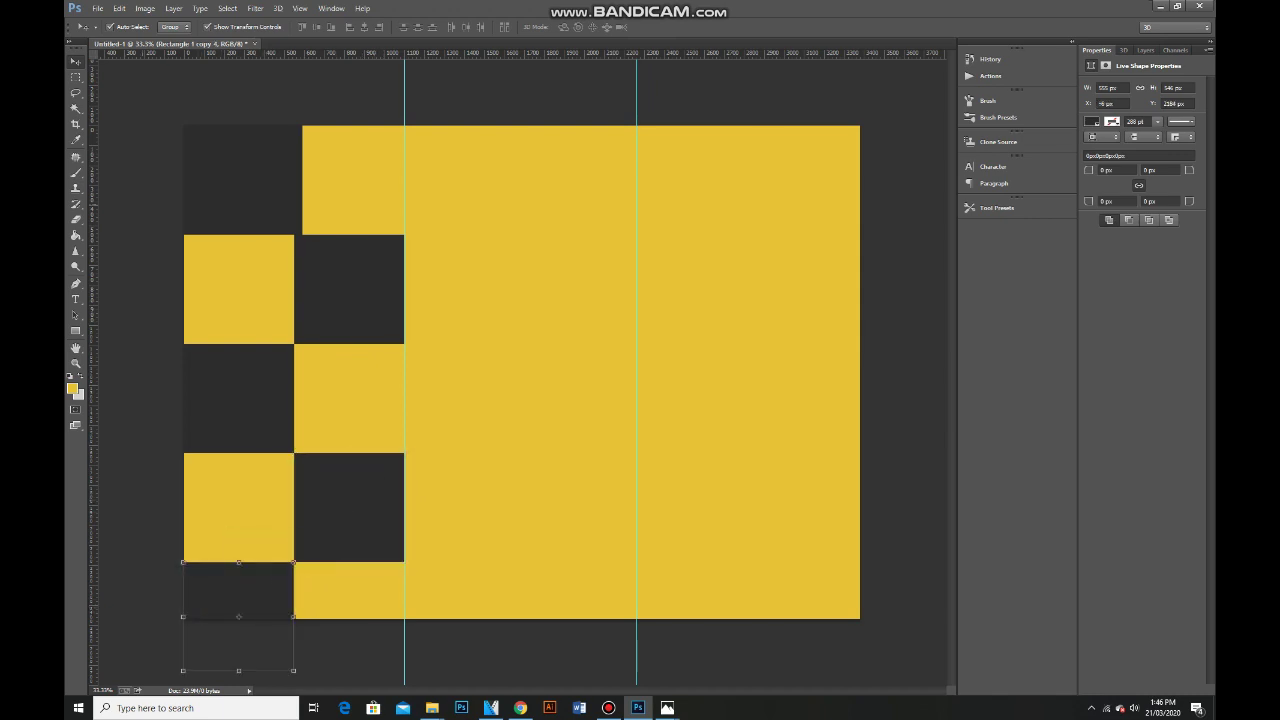
Select each of the five dark squares in turn to check their alignment.
click(241, 176)
click(349, 288)
click(238, 397)
click(349, 508)
click(238, 616)
Select the photo IMG_9429 in the workshop photo folder.
mouse_move(432, 707)
click(307, 648)
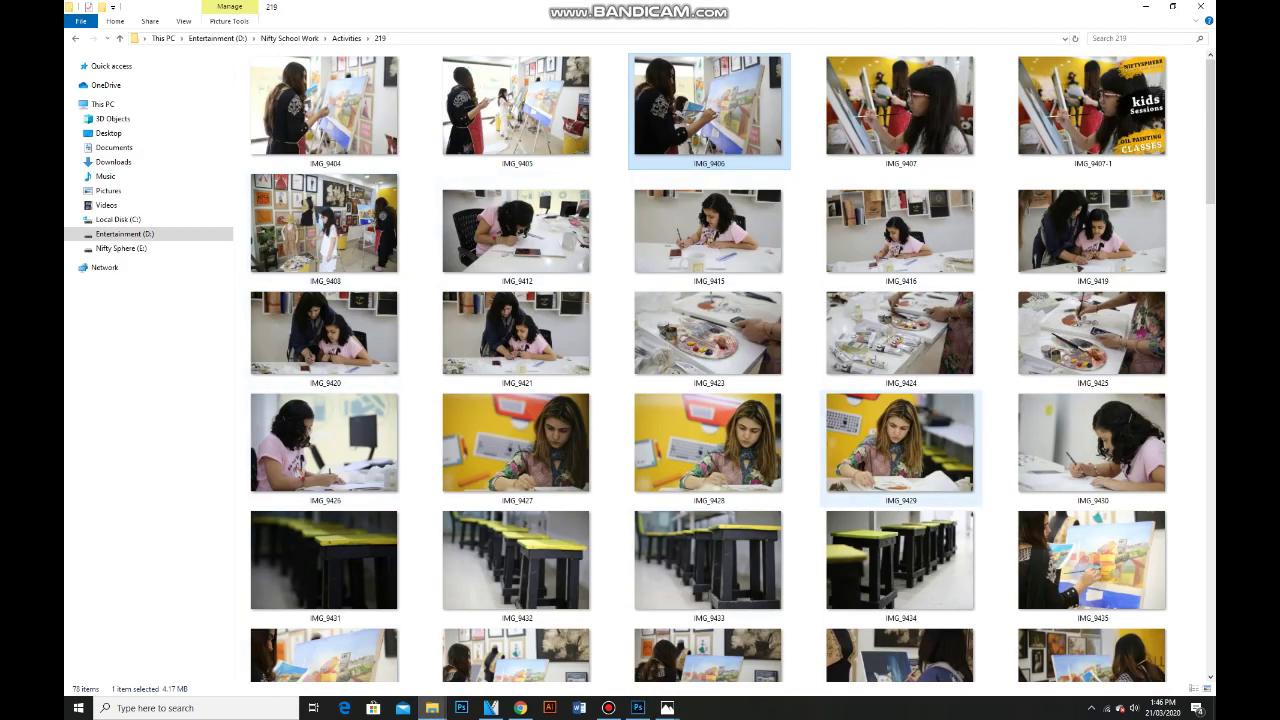
click(900, 442)
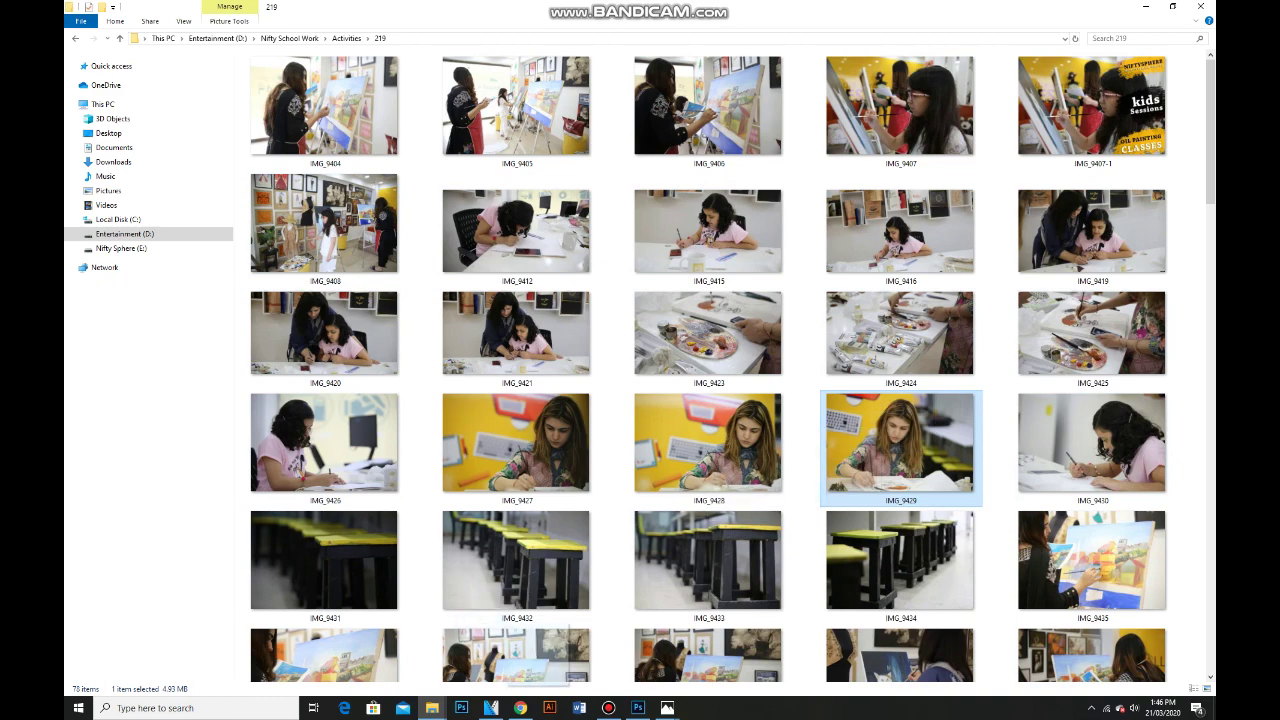
scroll(560, 650, down, 1)
click(645, 710)
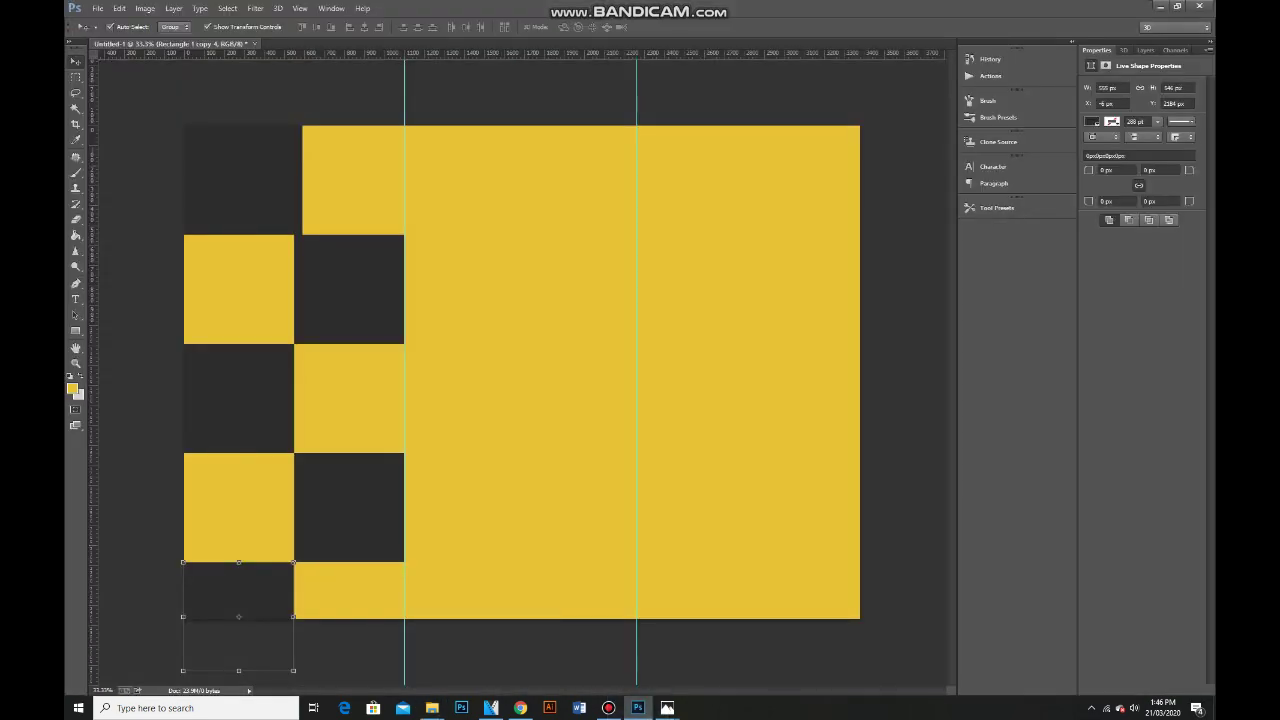
Place IMG_9429 on the brochure, scaled down over the top-left square.
drag(645, 700, 522, 372)
drag(522, 146, 406, 446)
drag(295, 520, 390, 176)
key(Return)
Clip the photo to the top-left square and fit its size and position inside it.
key(F7)
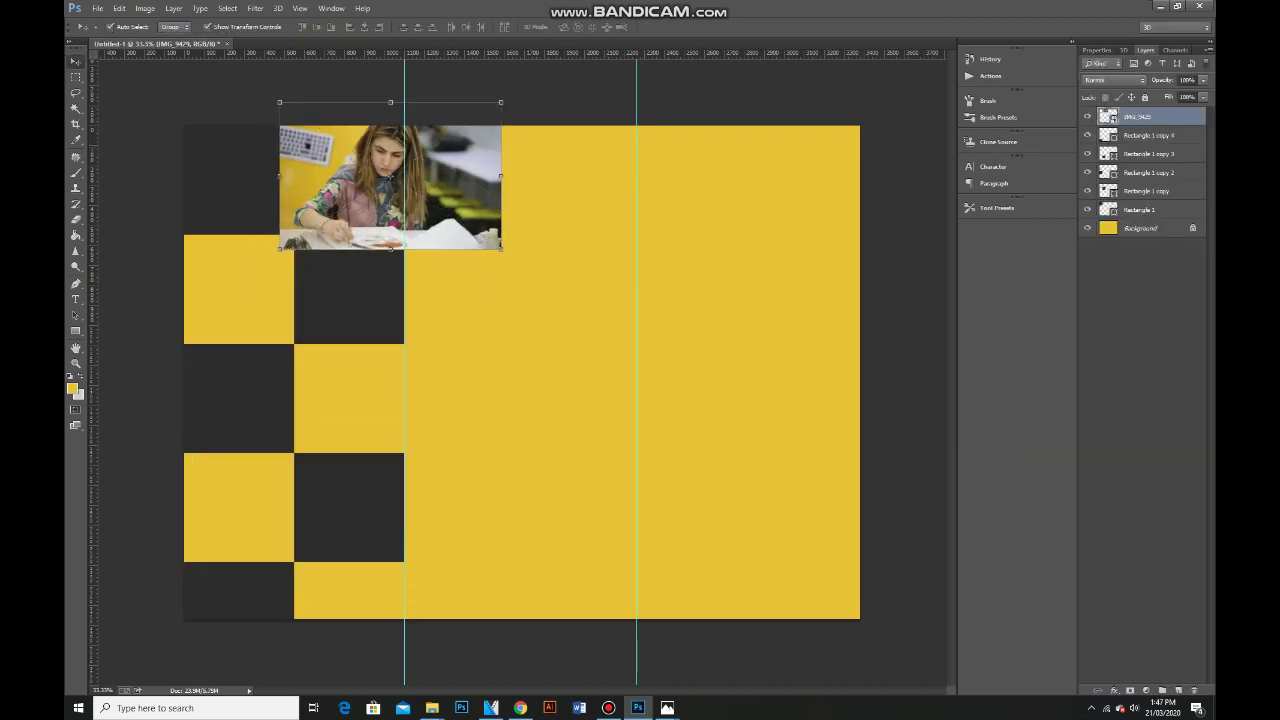
click(230, 175)
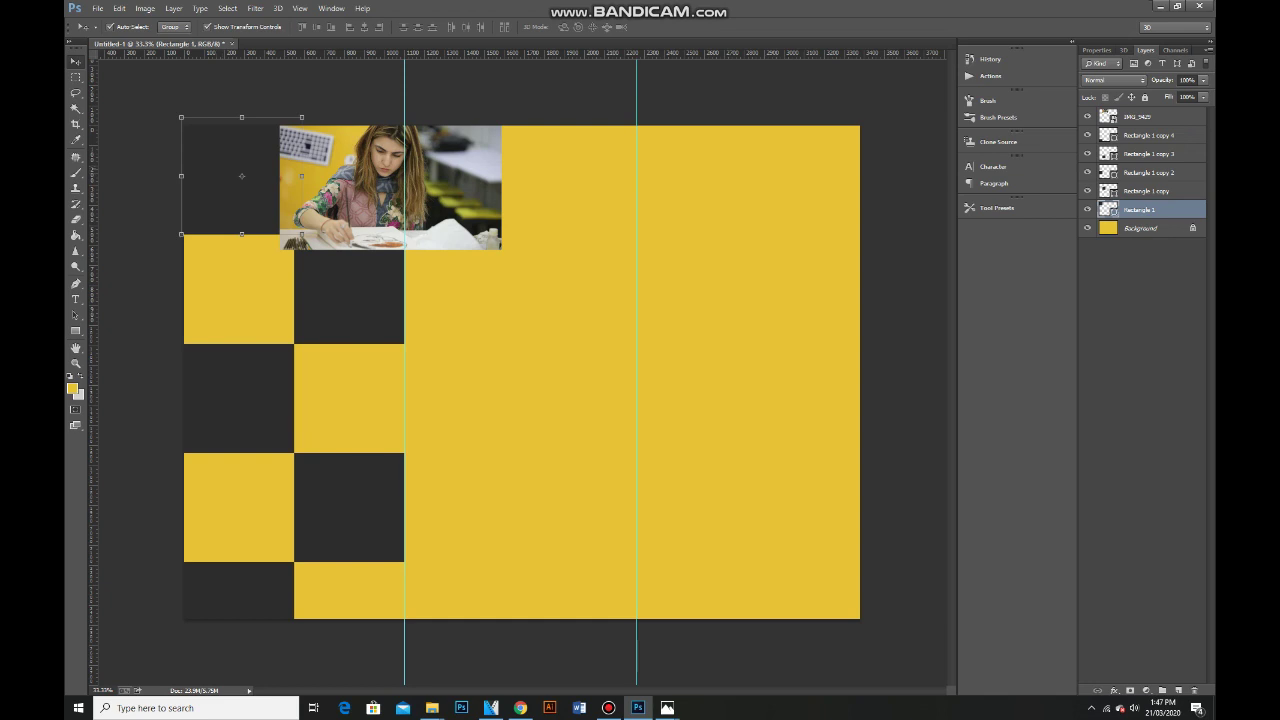
click(1140, 116)
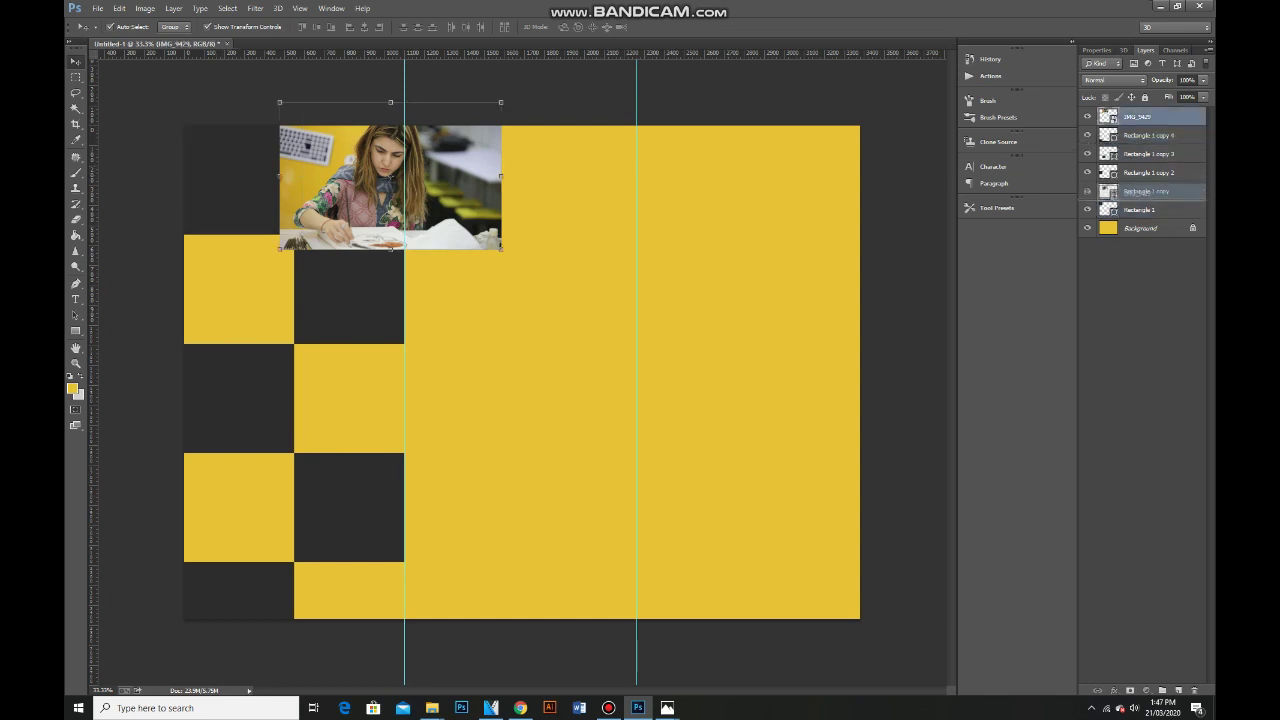
right_click(1150, 191)
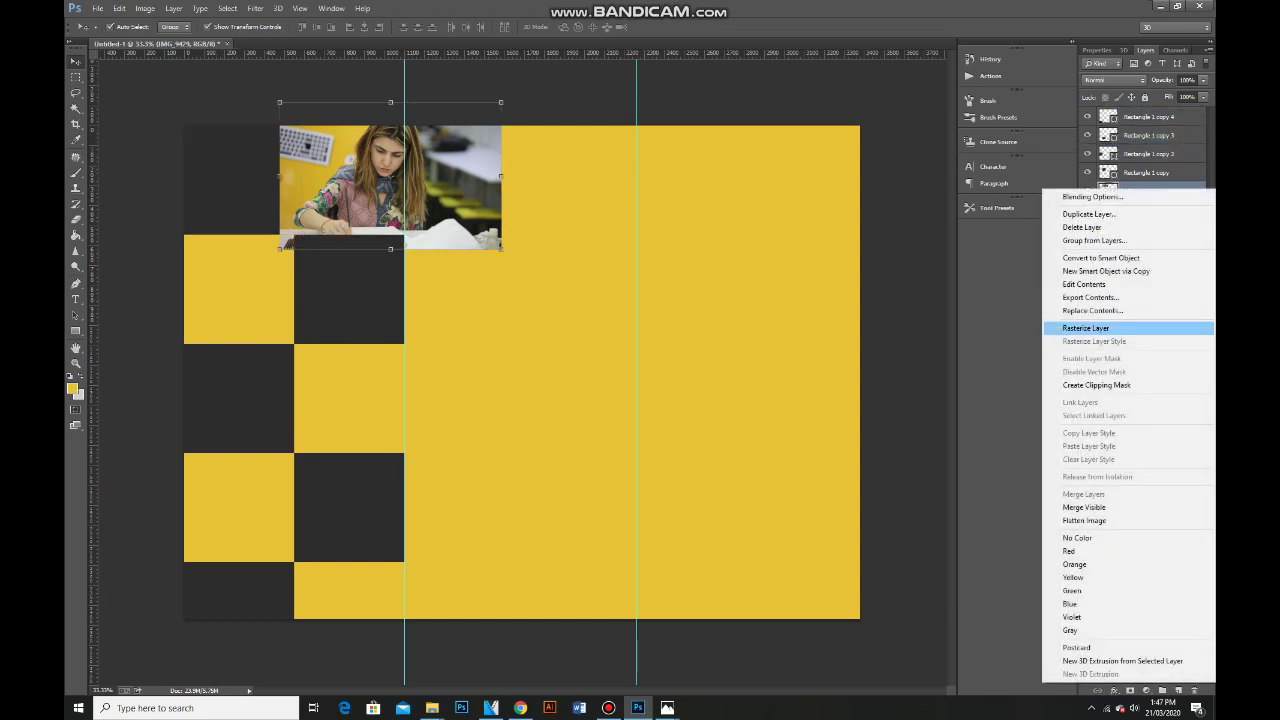
click(1096, 385)
drag(295, 140, 176, 134)
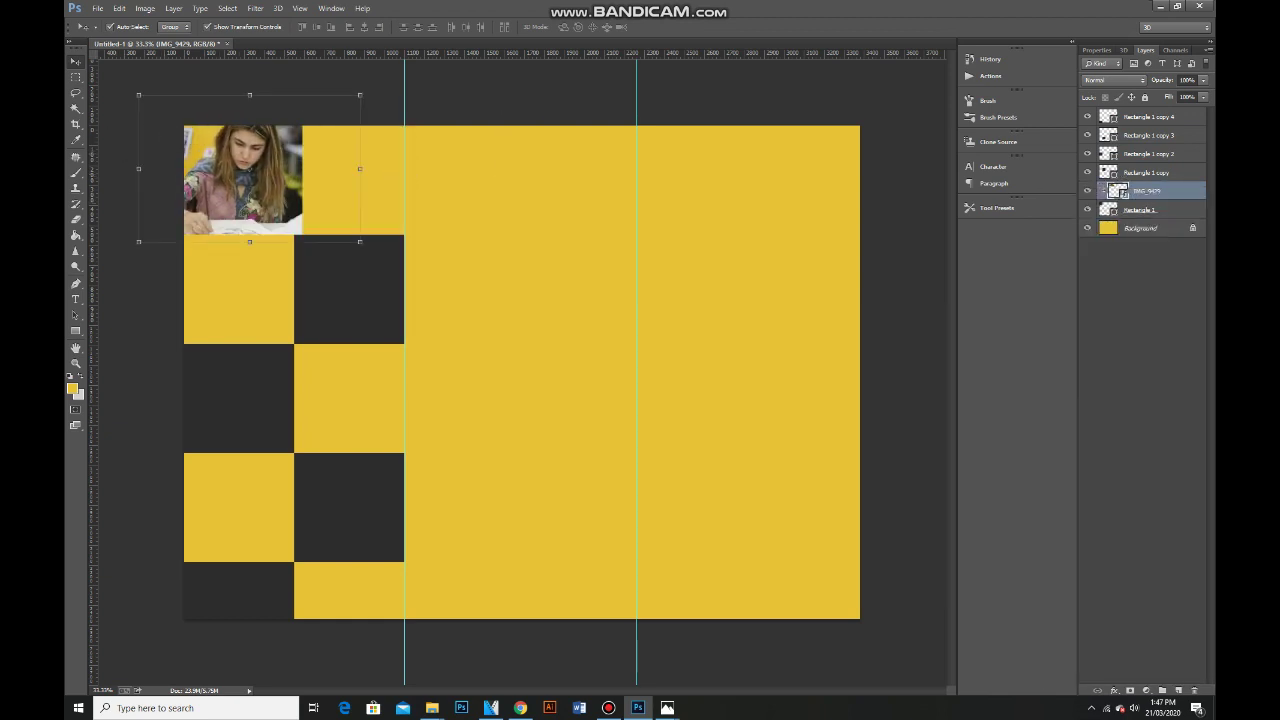
drag(360, 95, 349, 109)
drag(250, 170, 258, 176)
key(Return)
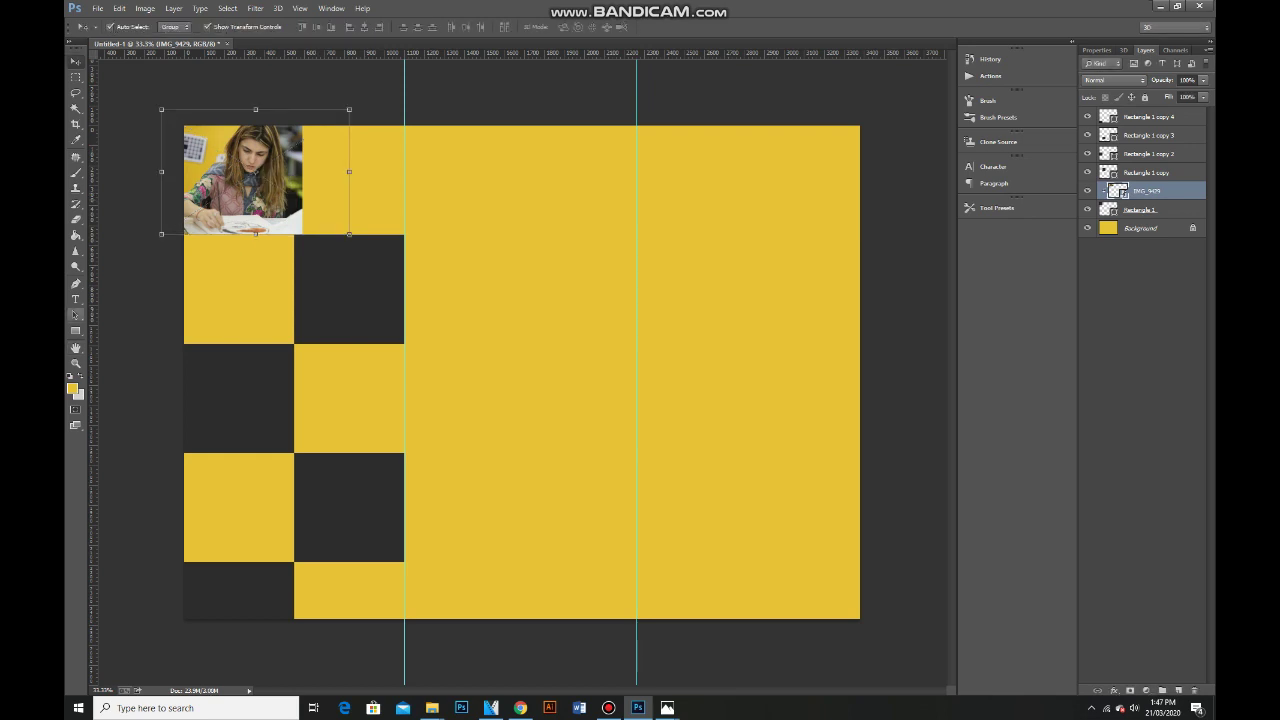
Type the word PAINTING on the canvas.
key(i)
click(72, 388)
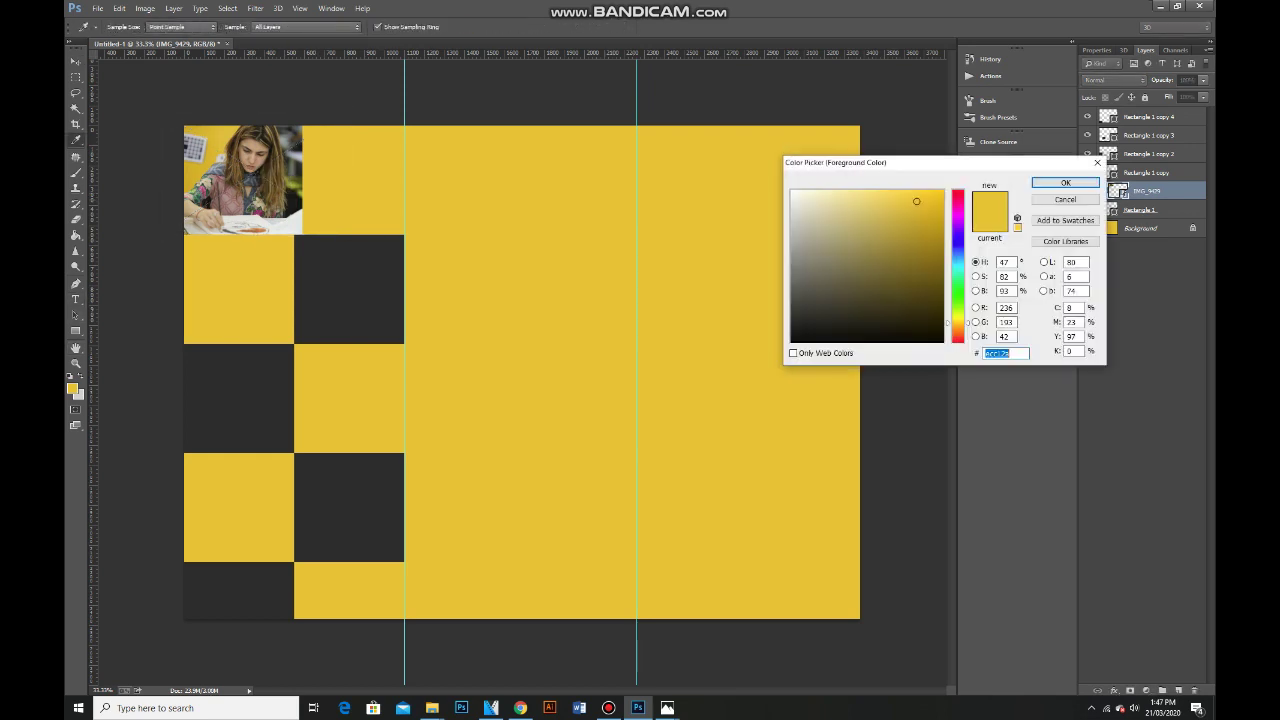
click(1065, 182)
key(t)
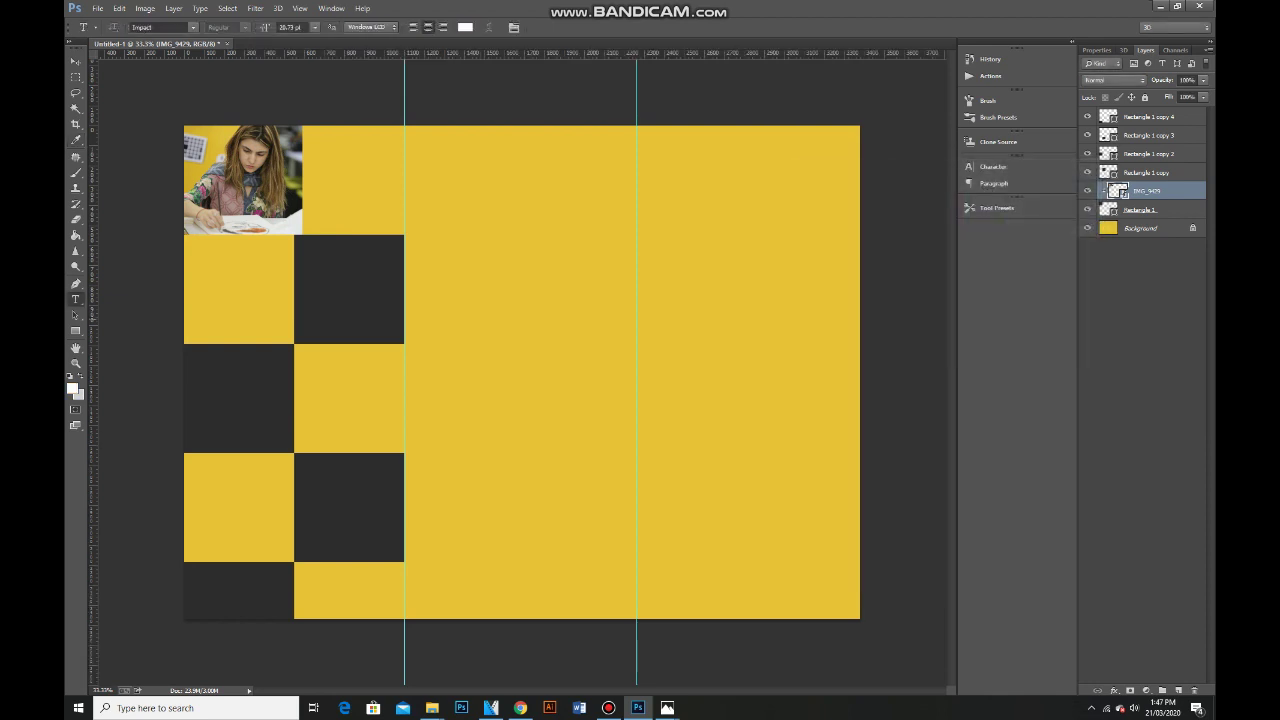
click(479, 316)
text(PAINTING)
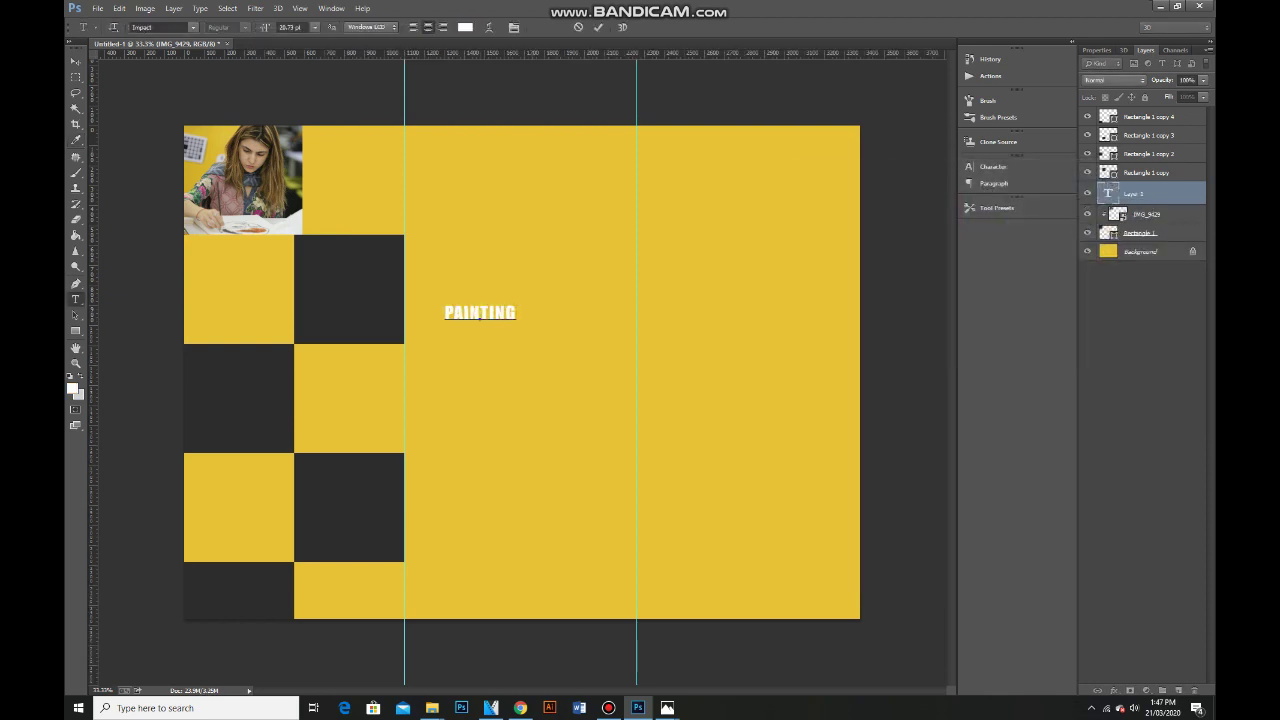
key(ctrl+Return)
Move PAINTING beside the top photo, enlarge it, and copy it into the yellow square below.
key(v)
mouse_move(479, 313)
mouse_down()
mouse_move(383, 180)
mouse_move(309, 167)
mouse_up()
key(ctrl+t)
key(Return)
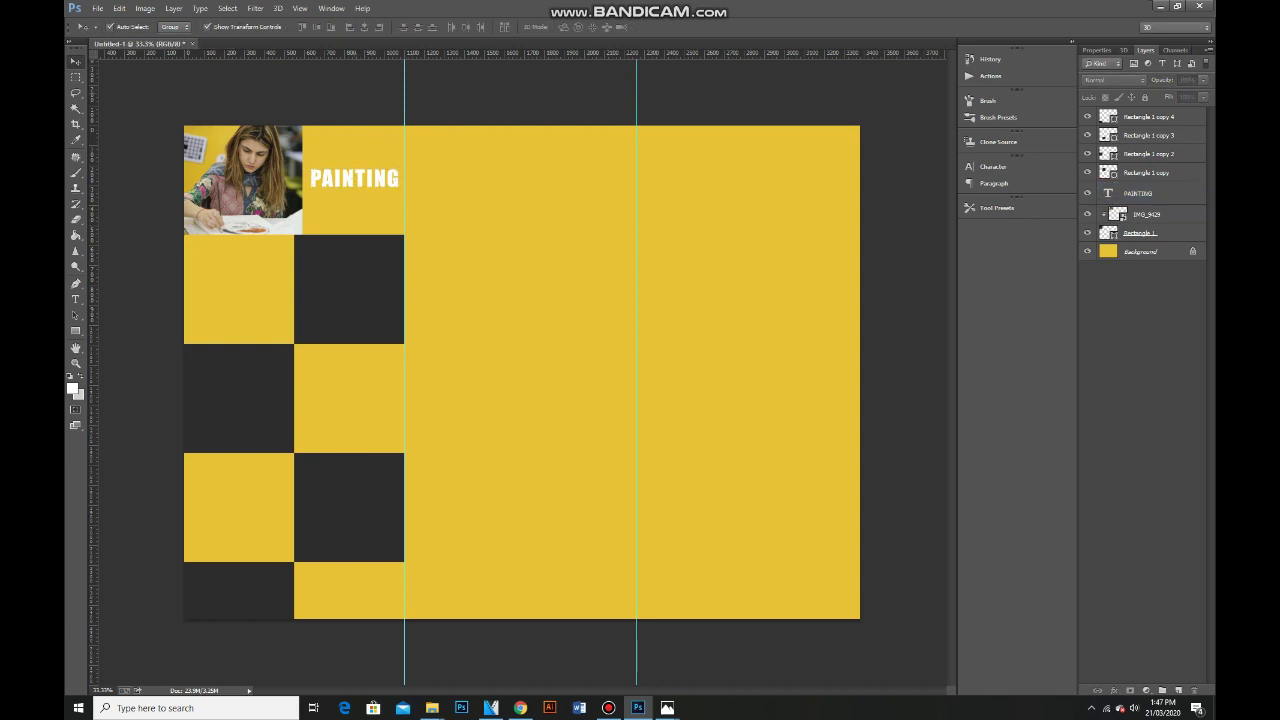
click(355, 178)
drag(355, 178, 238, 289)
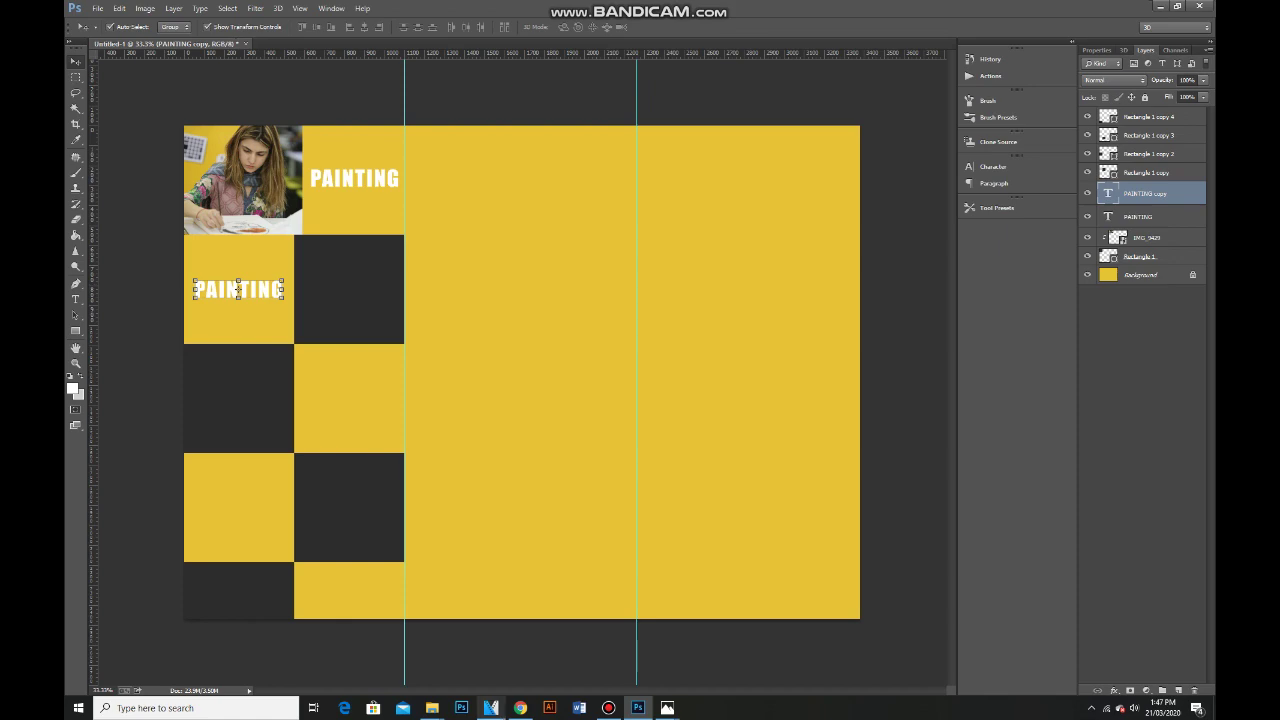
Browse the 2020 and 23rd march photo folders under Activities.
mouse_move(432, 708)
click(303, 640)
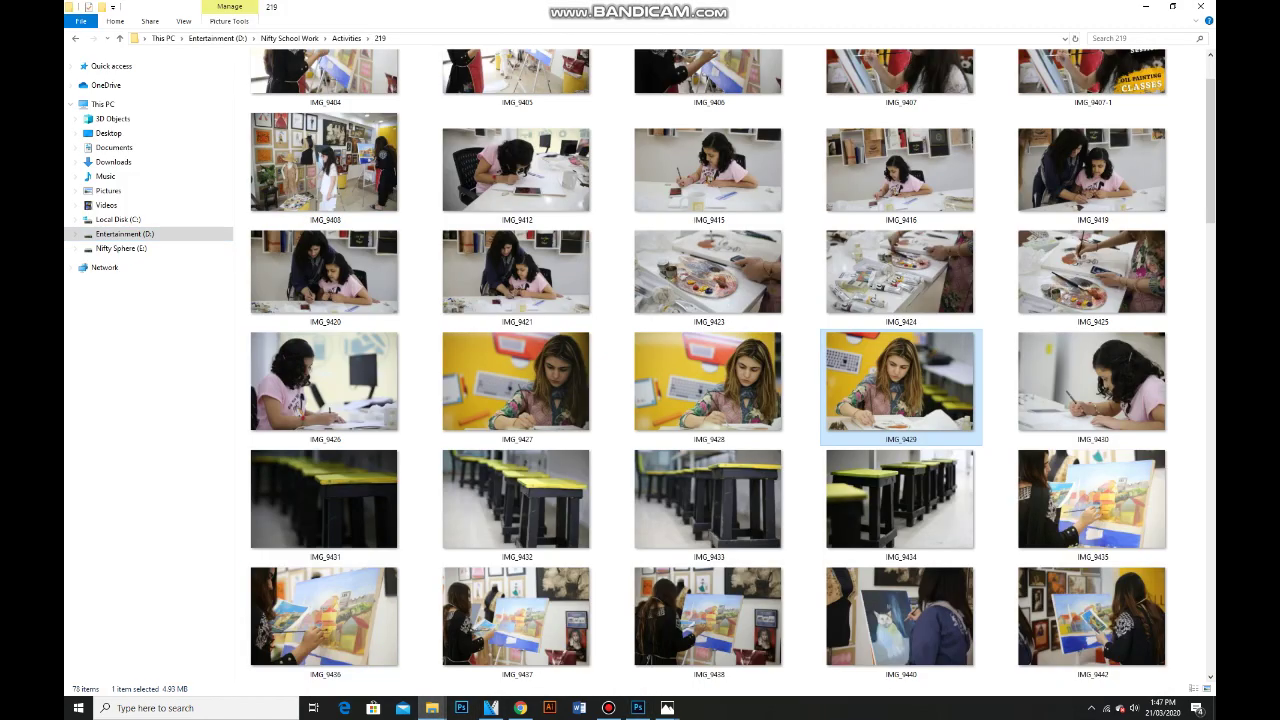
key(BackSpace)
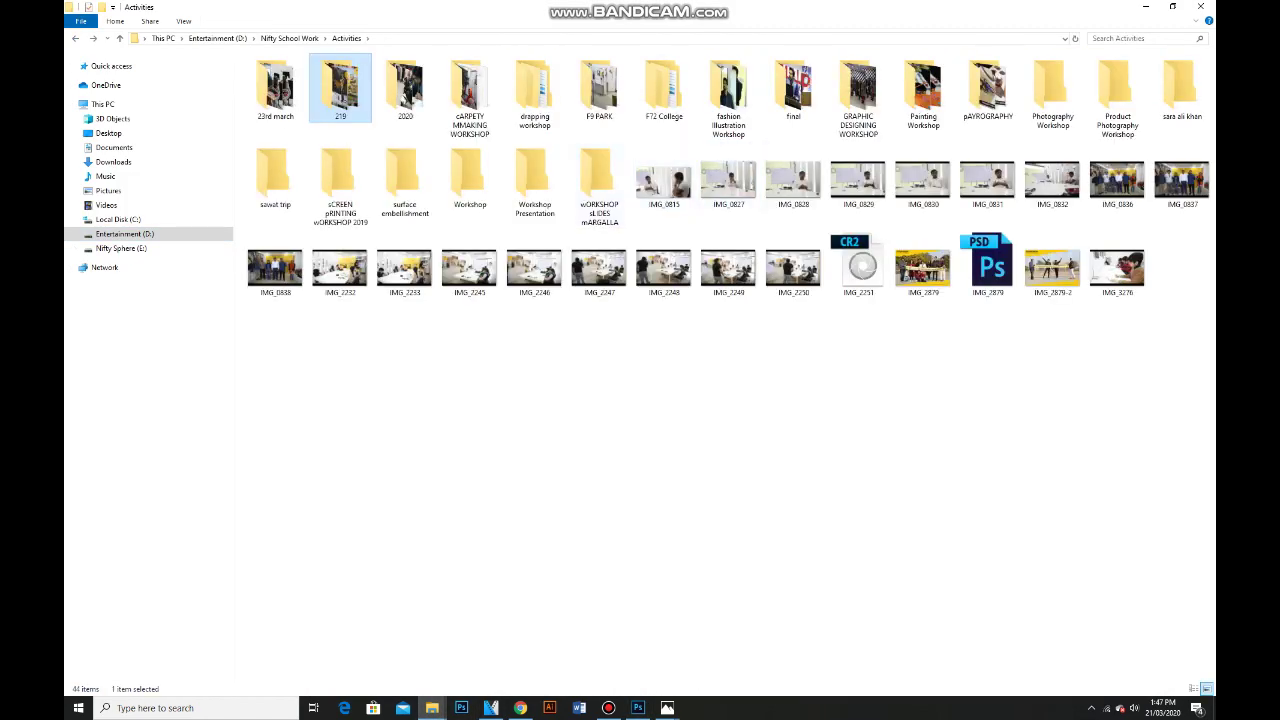
double_click(405, 88)
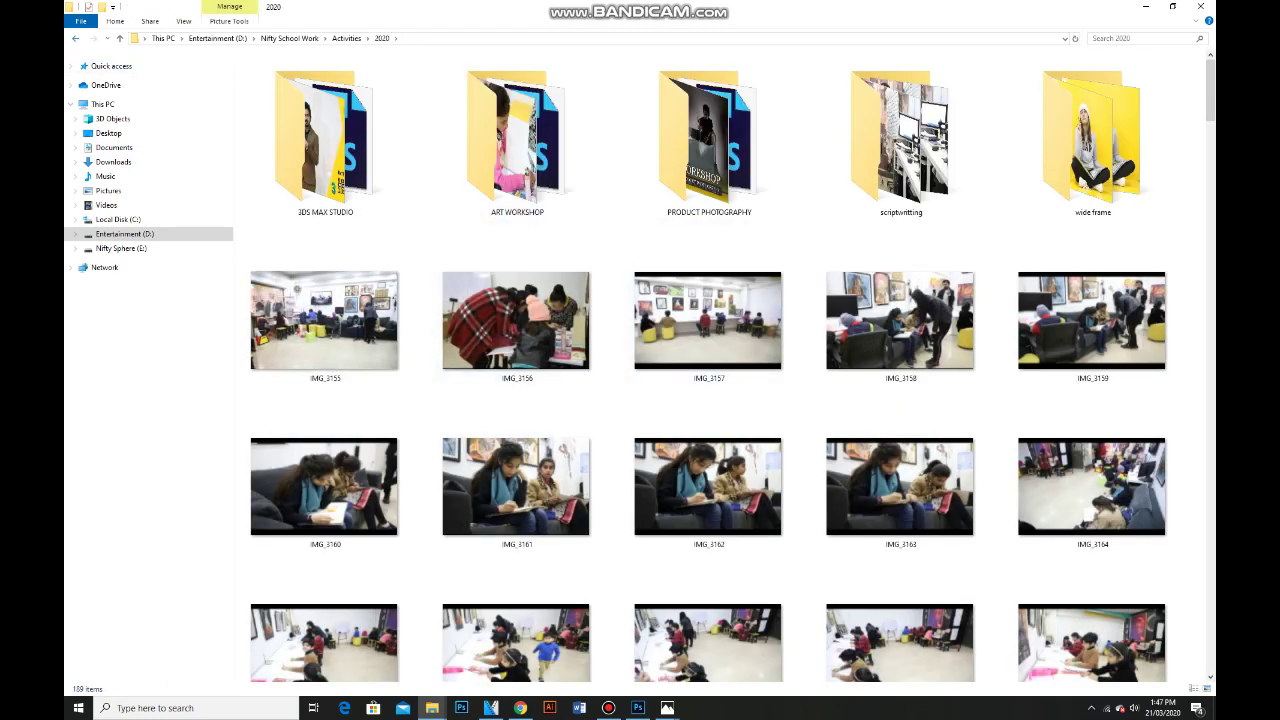
key(BackSpace)
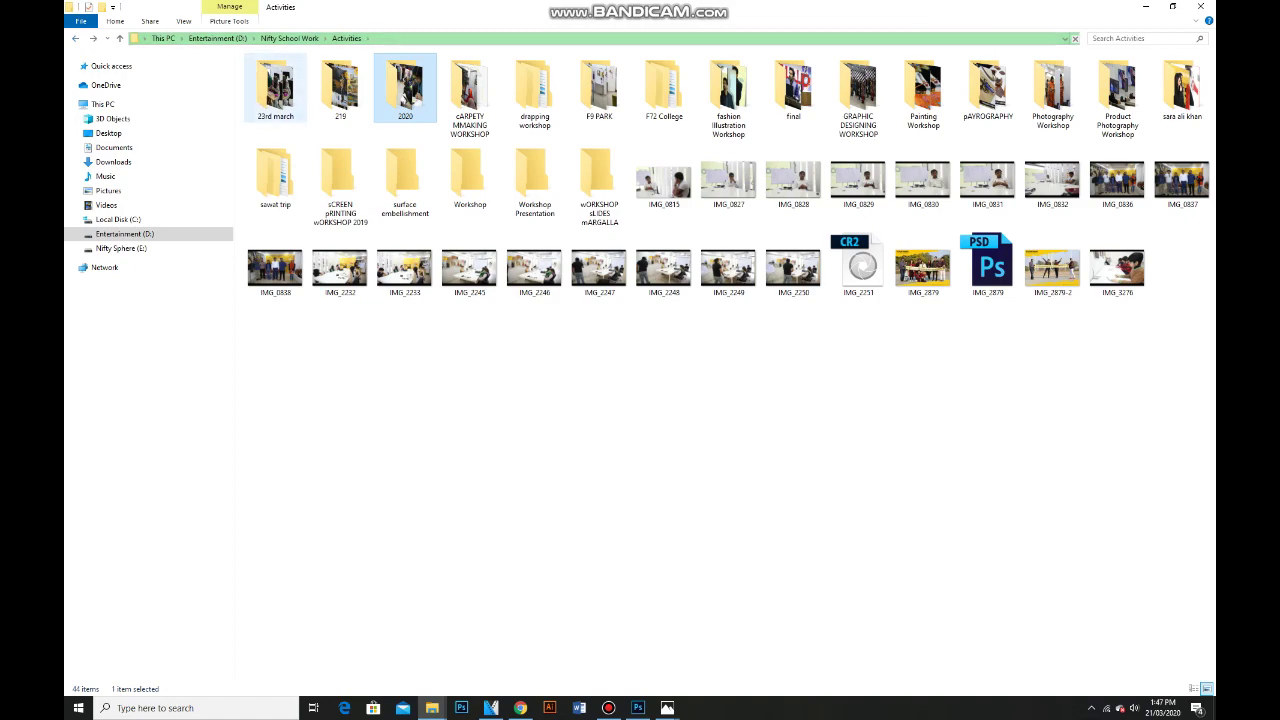
double_click(276, 88)
key(Down)
key(Down)
key(Down)
key(Down)
key(Down)
key(Down)
key(Down)
key(Down)
key(Down)
key(Down)
key(Down)
key(Down)
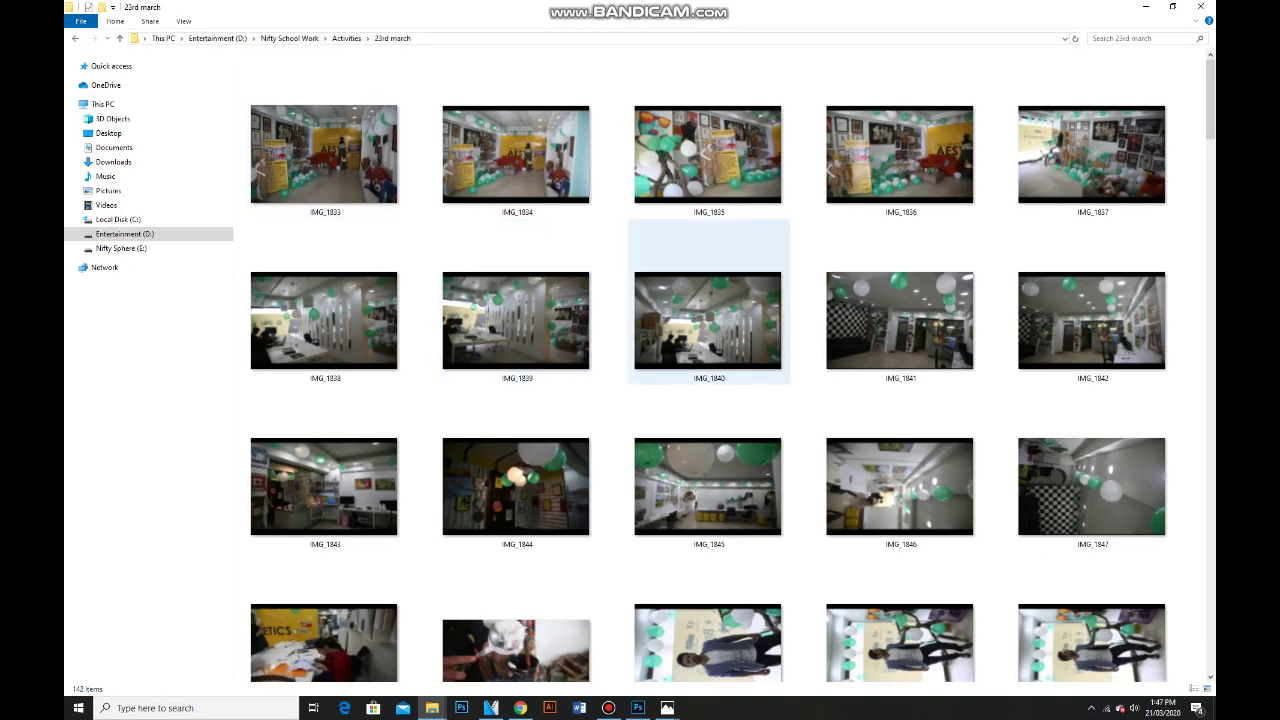
key(Down)
key(Down)
key(Down)
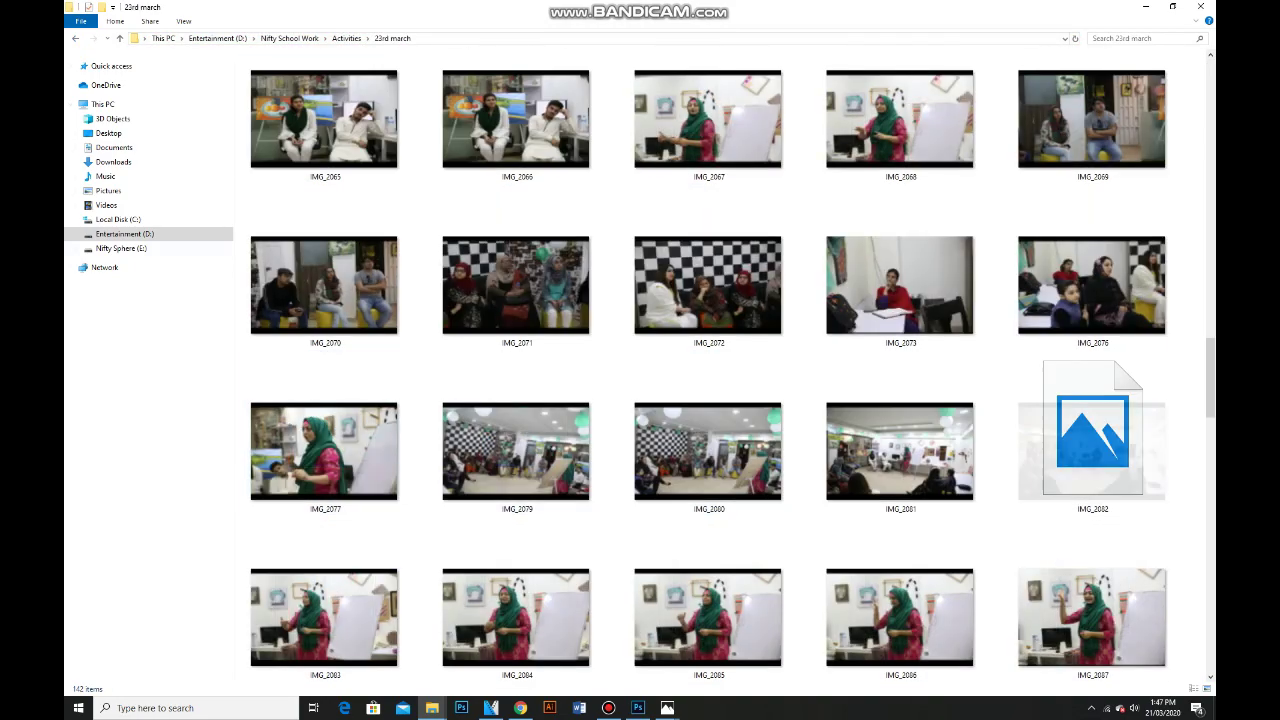
key(BackSpace)
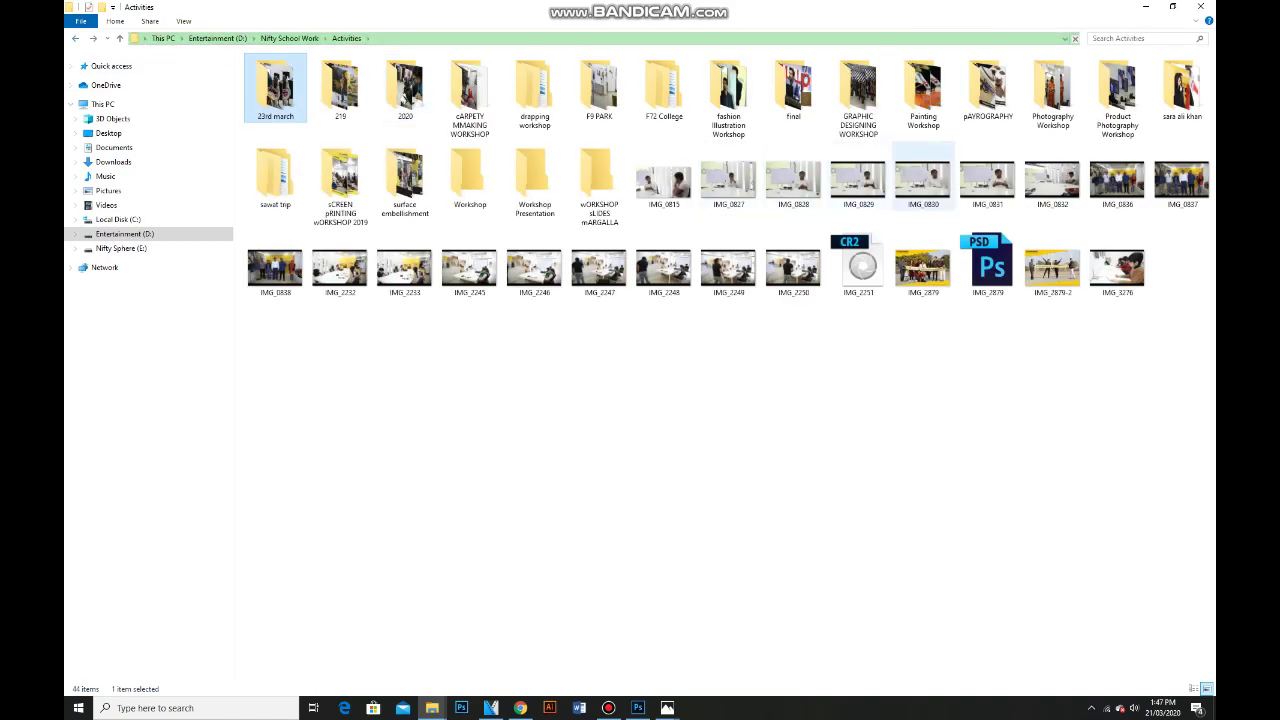
Look through GRAPHIC DESIGNING WORKSHOP, then drag IMG_8774 - Copy from Painting Workshop into the brochure.
key(g)
key(Return)
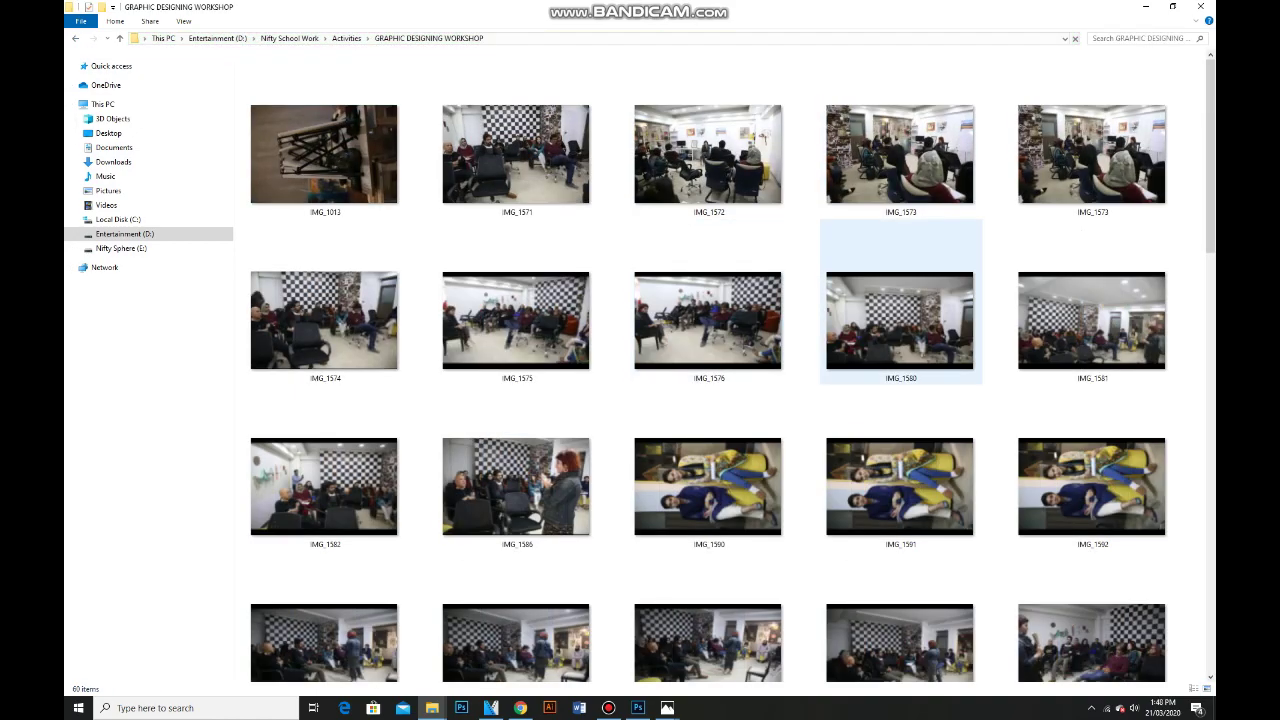
scroll(708, 320, down, 10)
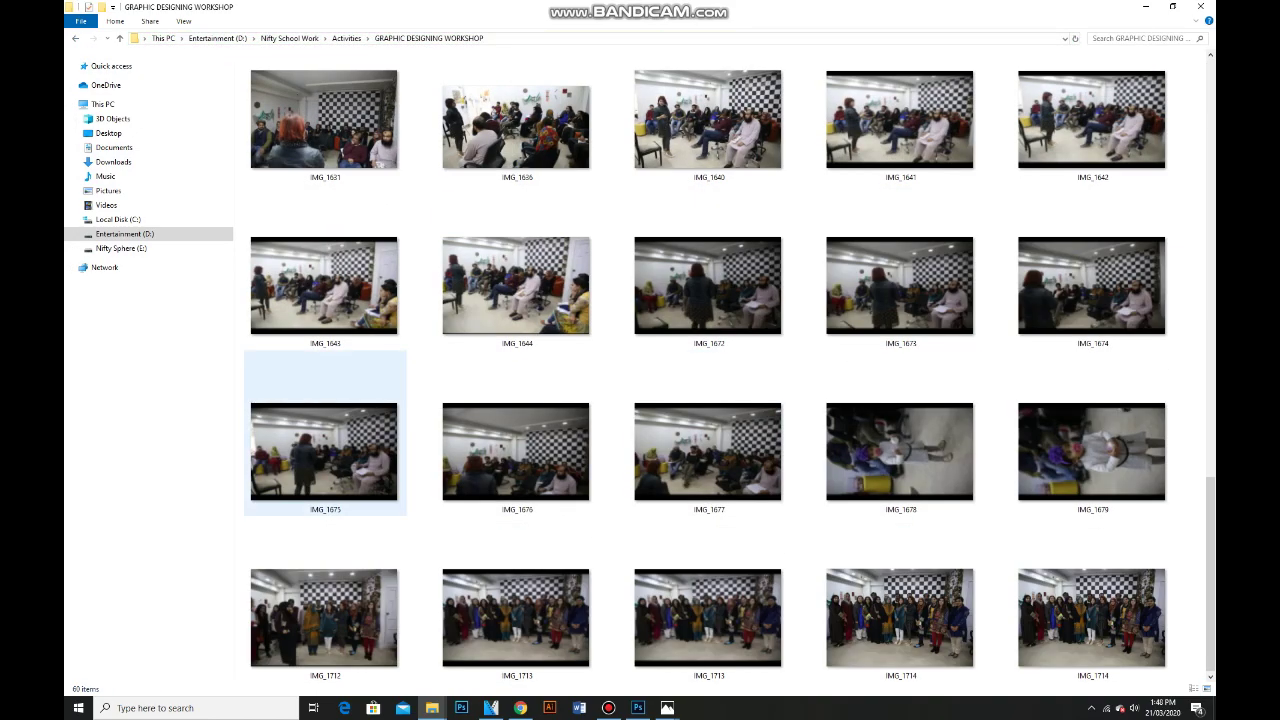
click(324, 451)
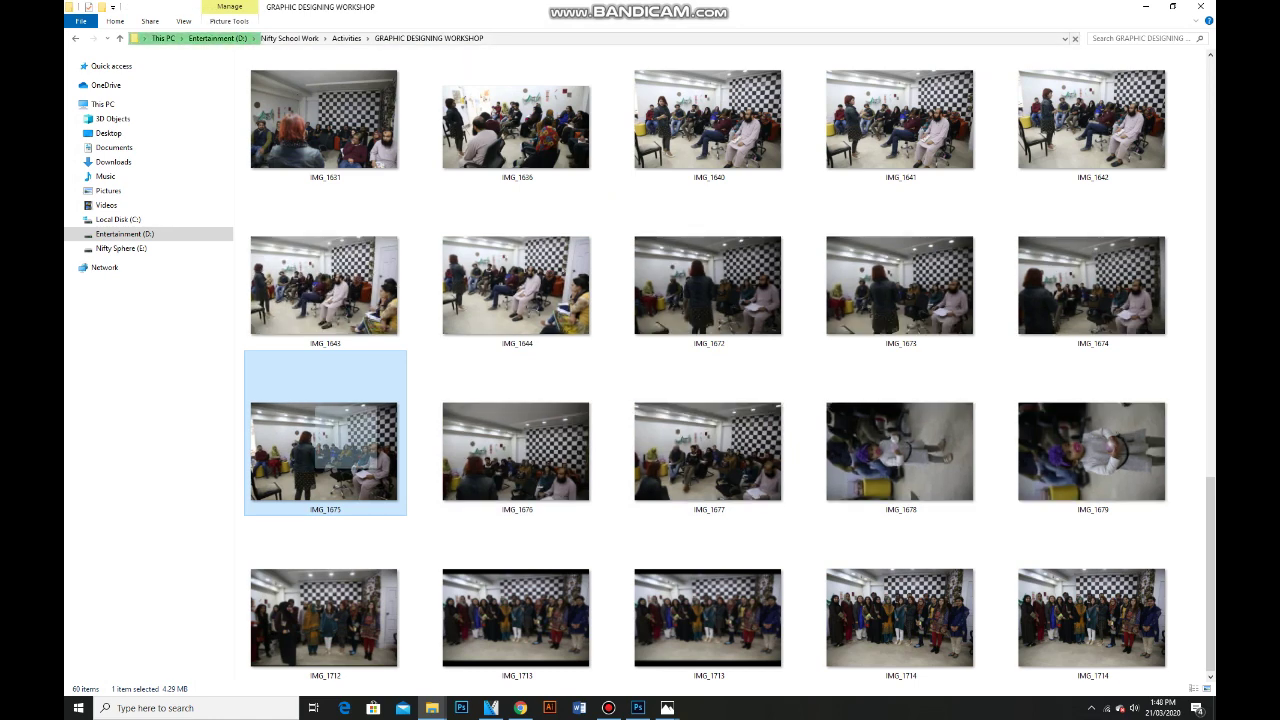
key(alt+Up)
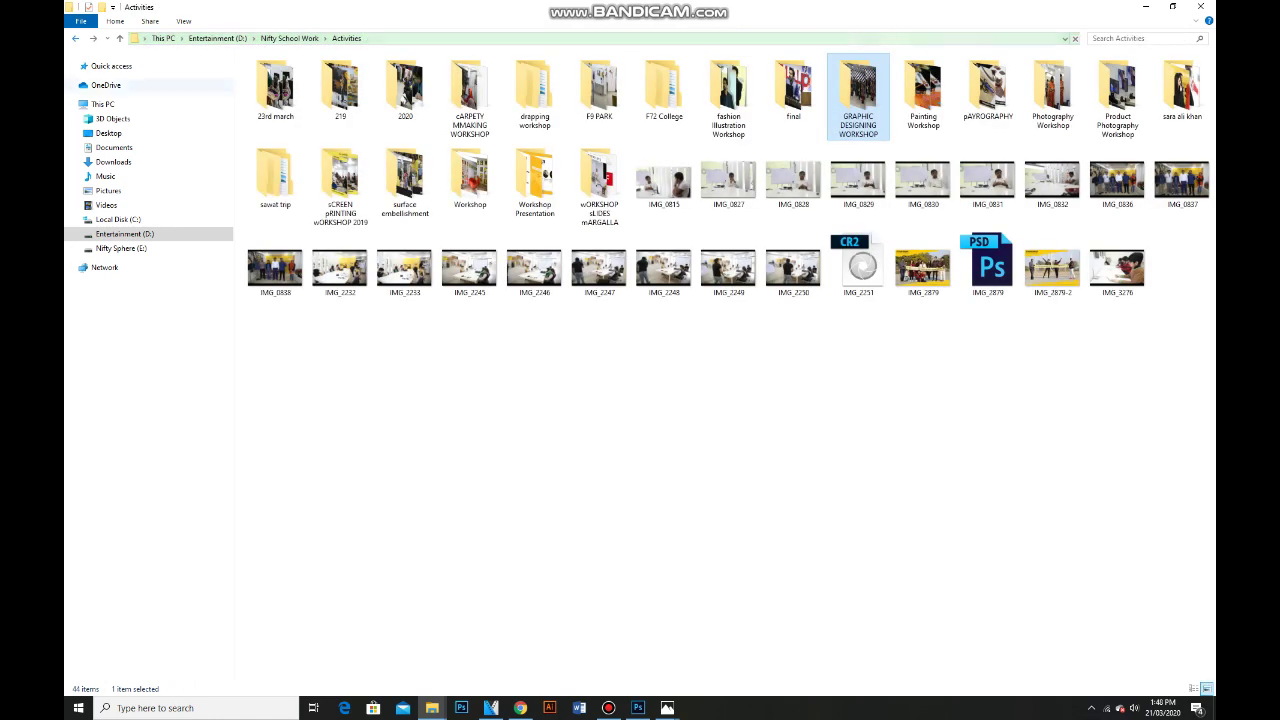
double_click(924, 95)
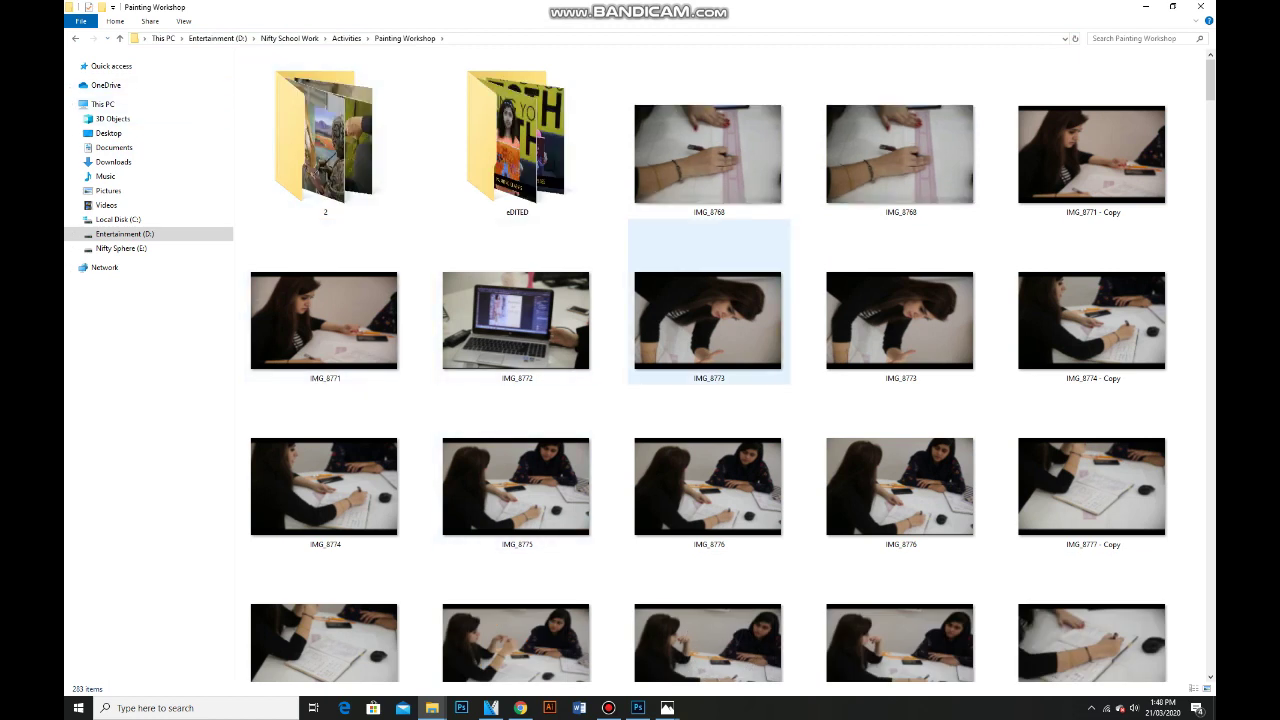
click(708, 155)
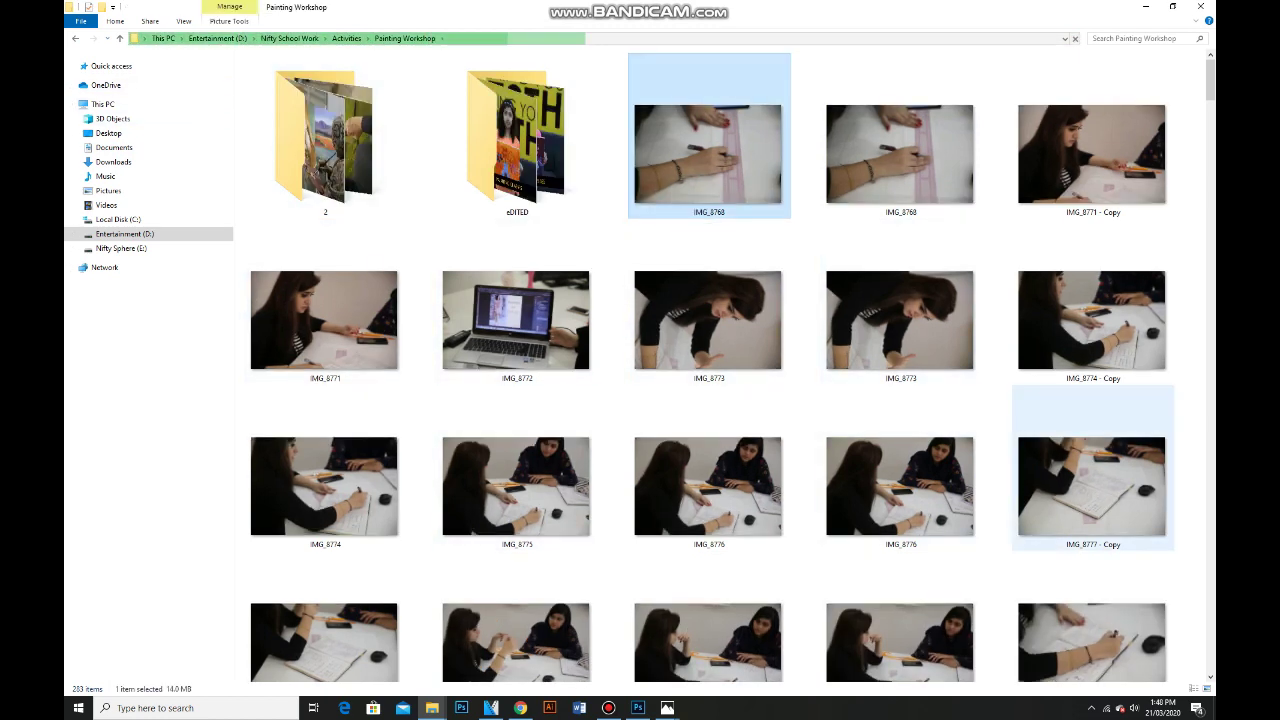
drag(1090, 320, 637, 700)
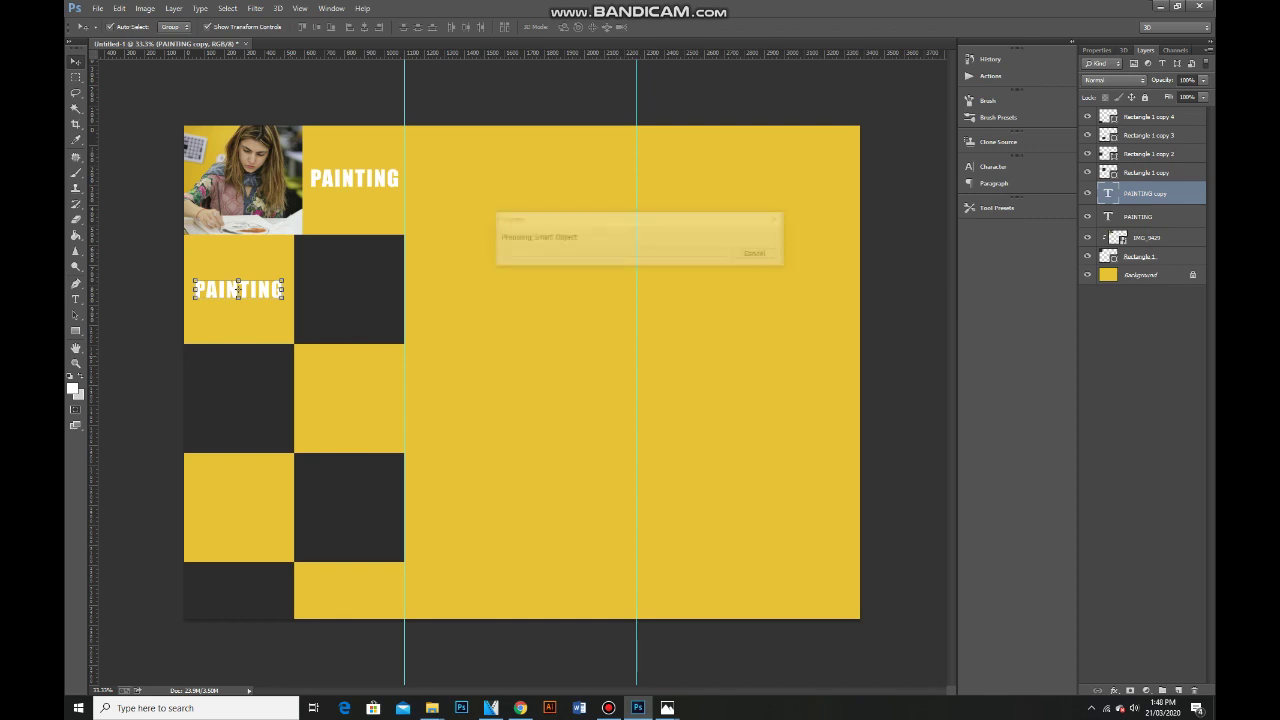
Commit the placed workshop photo and scale it down toward the left panel.
key(Return)
key(ctrl+t)
drag(859, 147, 414, 443)
drag(298, 524, 586, 344)
key(Return)
Move the photo layer above the dark square beside PAINTING, clip it, and reposition it.
click(349, 289)
click(586, 344)
key(ctrl+bracketright)
drag(586, 344, 378, 298)
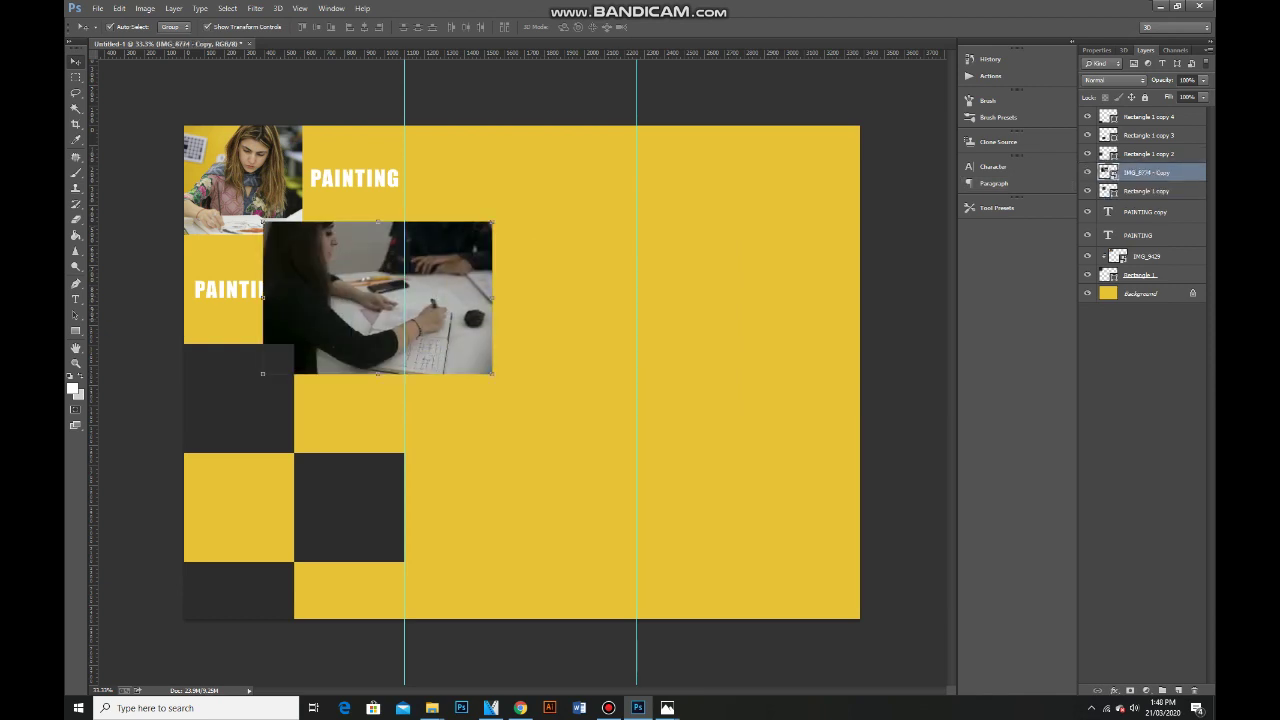
right_click(1146, 172)
click(1097, 371)
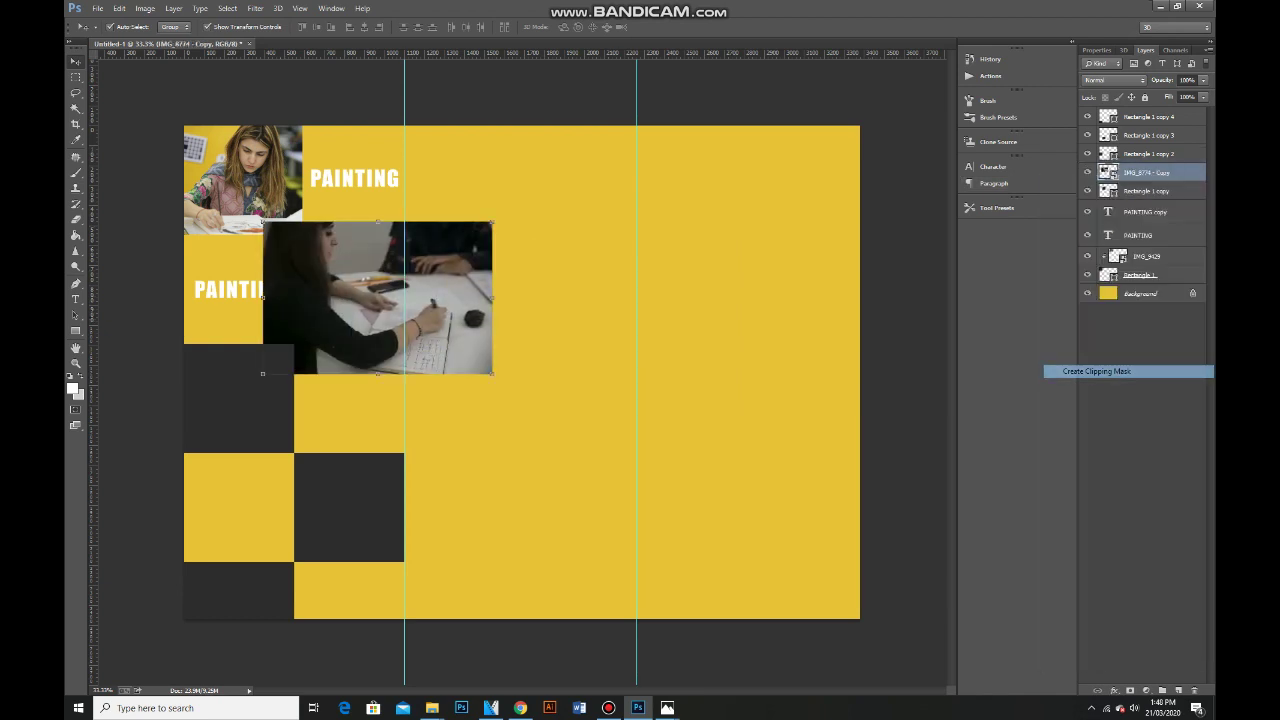
drag(410, 240, 330, 218)
click(237, 289)
Change the lower PAINTING label to FASHION.
key(t)
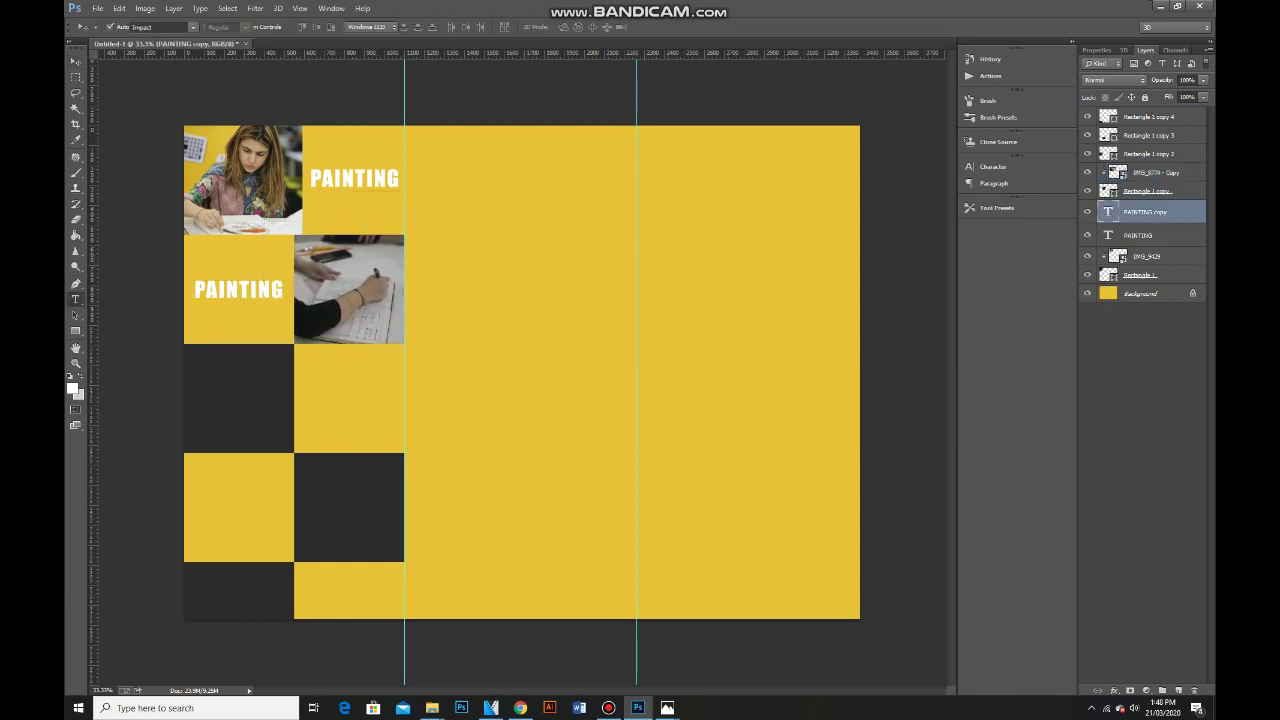
double_click(237, 289)
text(FASHION)
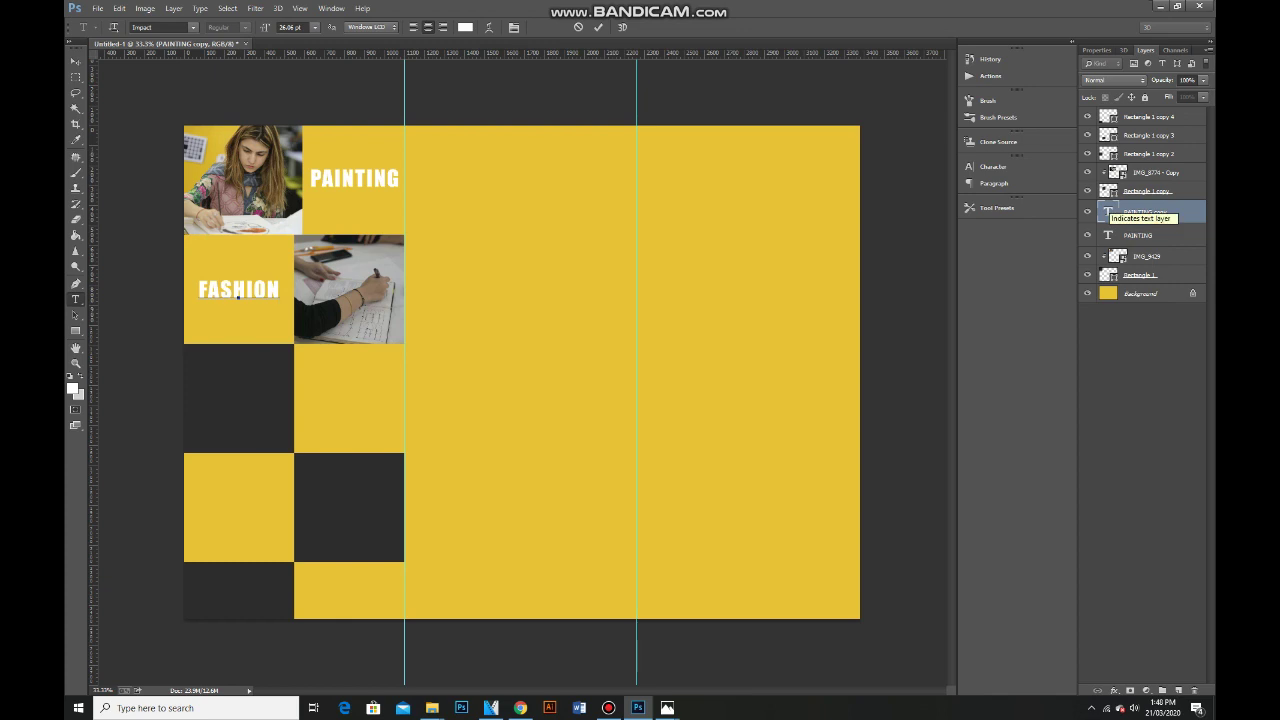
key(ctrl+Return)
Copy the FASHION text and retype the copy as DESIGNING.
key(v)
drag(238, 289, 512, 335)
key(t)
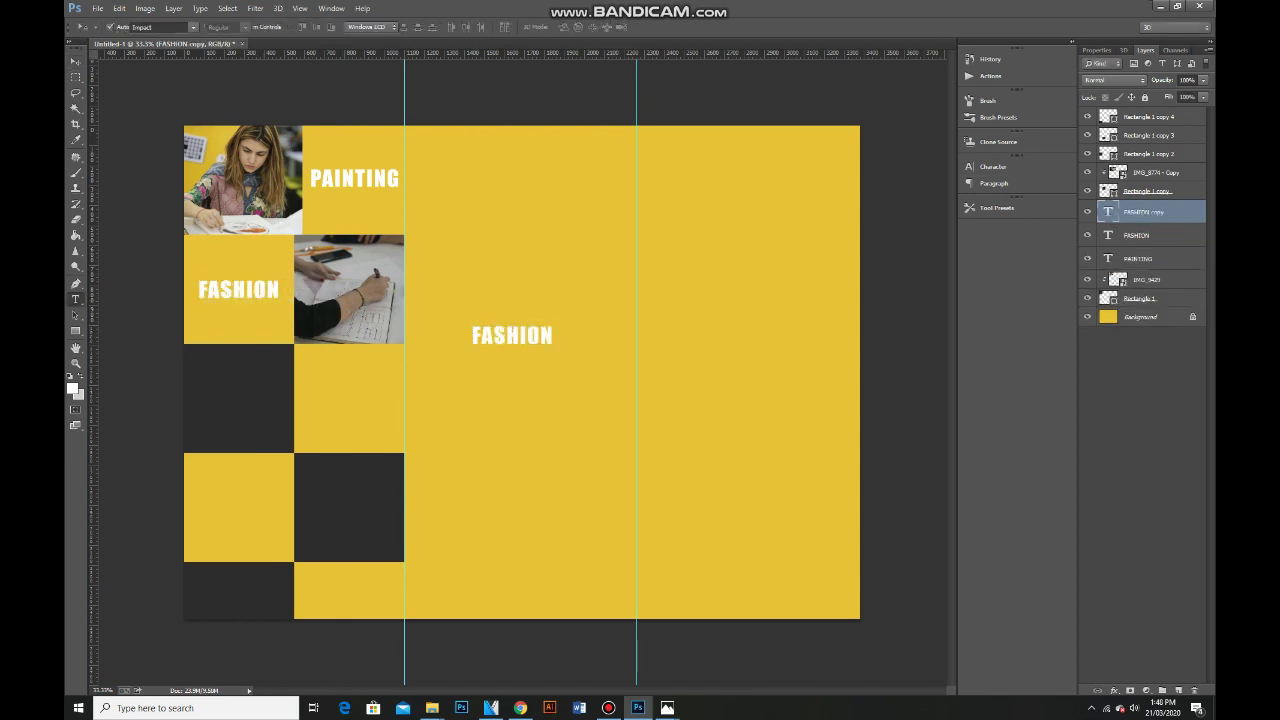
double_click(512, 335)
text(DESIGNING)
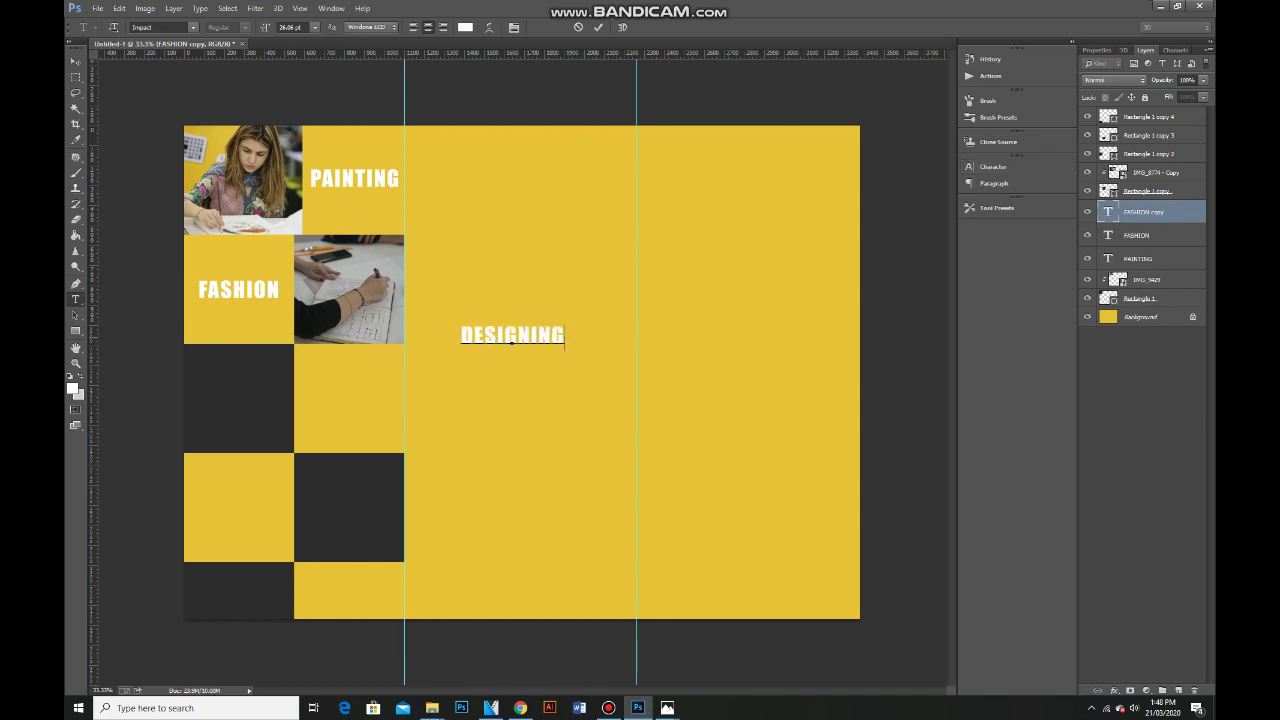
Give DESIGNING a thinner font, place it under FASHION, and narrow it to fit the square.
double_click(512, 338)
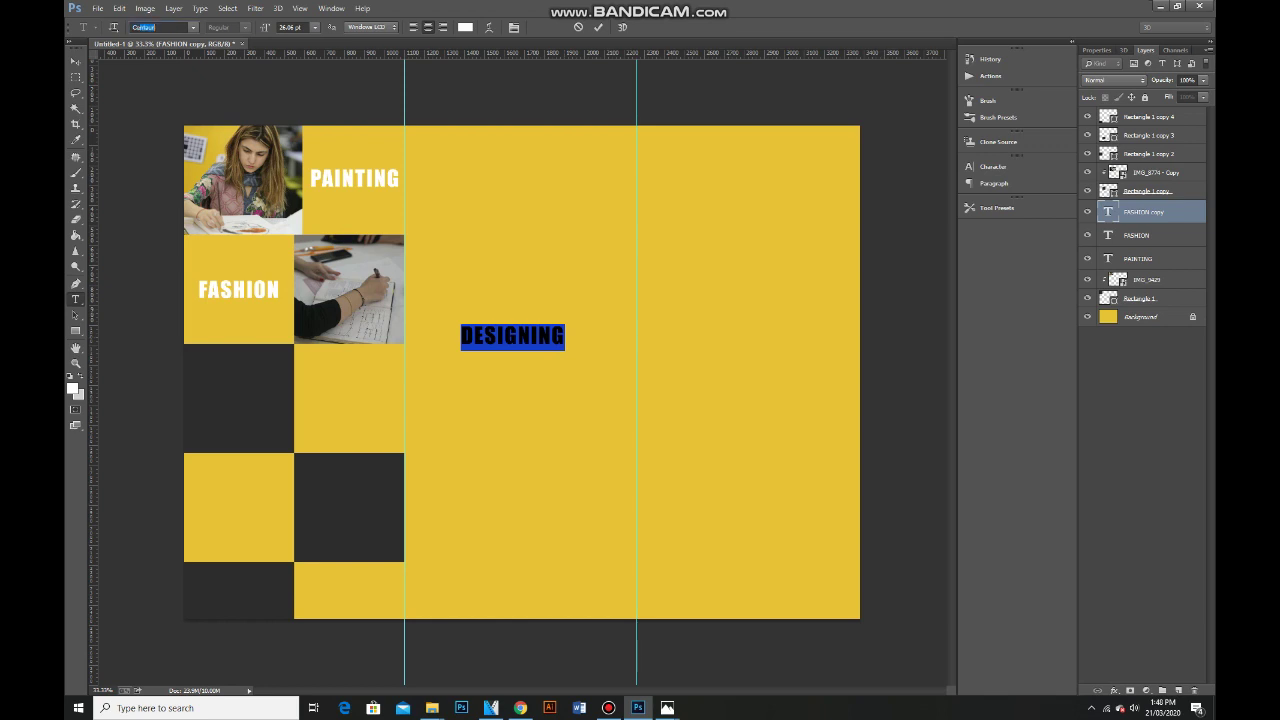
click(193, 27)
key(Down)
key(Return)
click(75, 61)
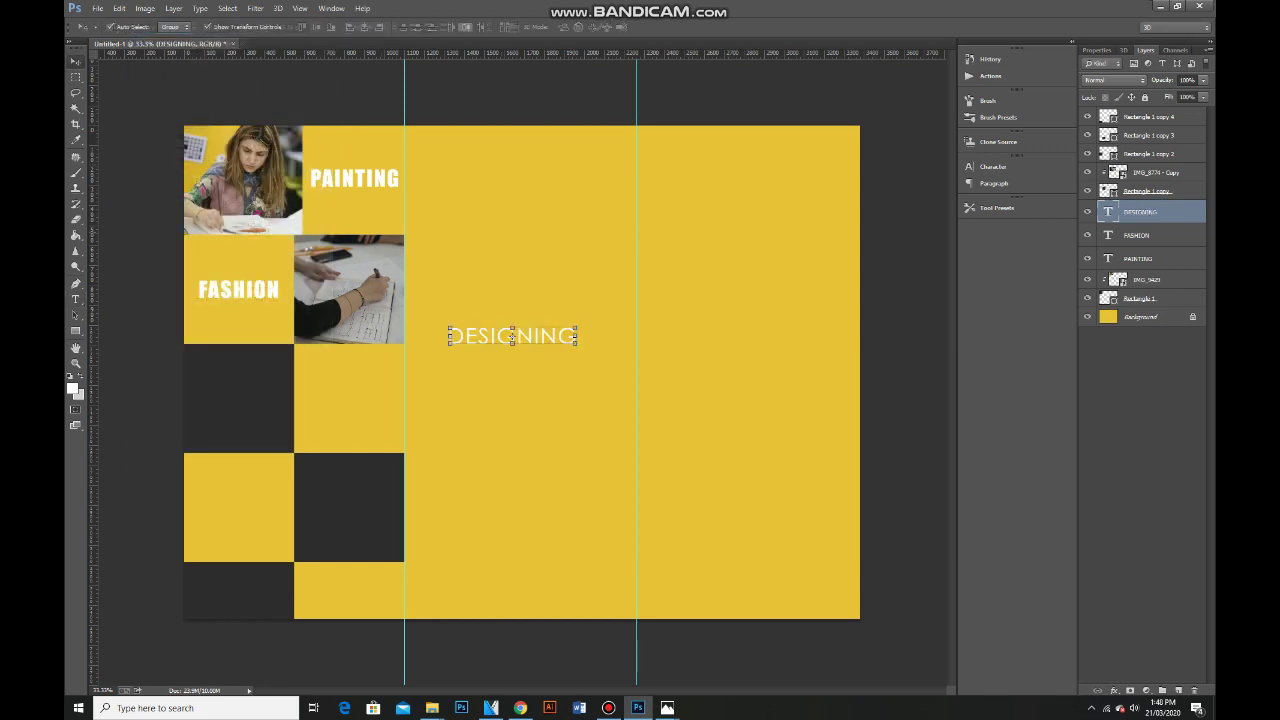
drag(512, 338, 286, 316)
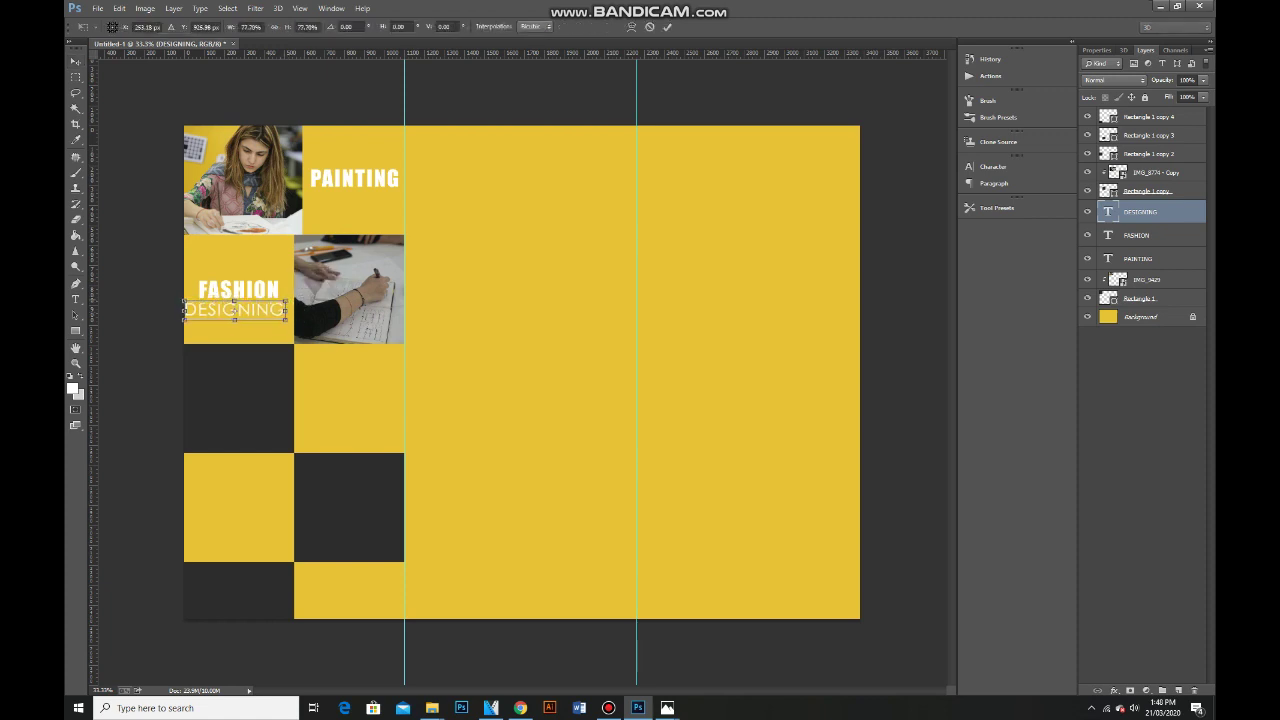
drag(187, 311, 193, 311)
key(Return)
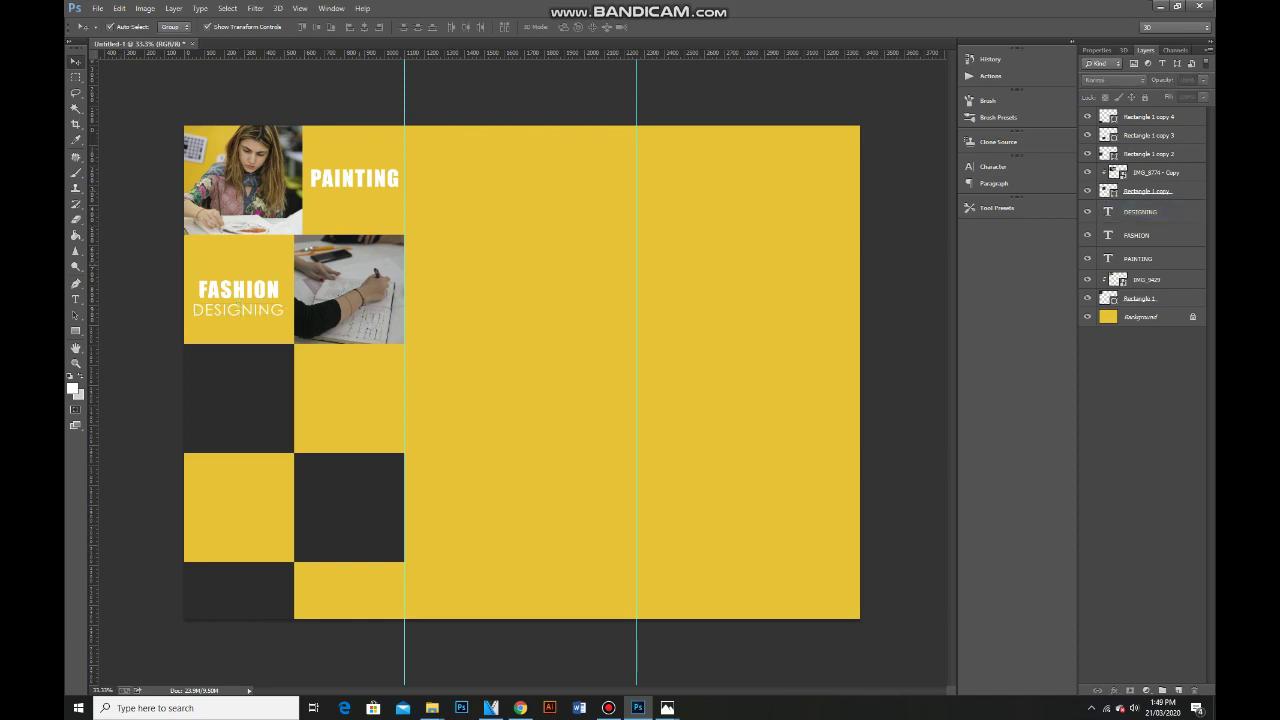
Scroll through the photos in the Painting Workshop folder.
mouse_move(432, 708)
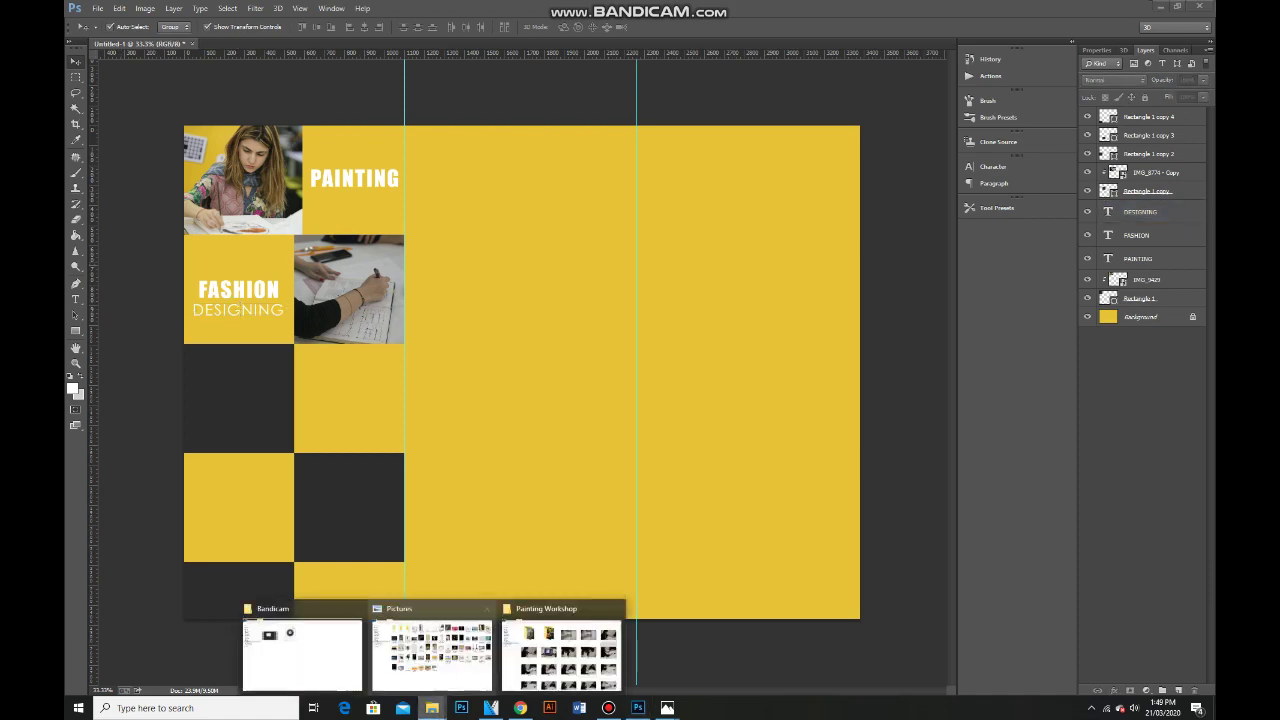
click(606, 642)
scroll(520, 610, down, 15)
scroll(590, 572, down, 10)
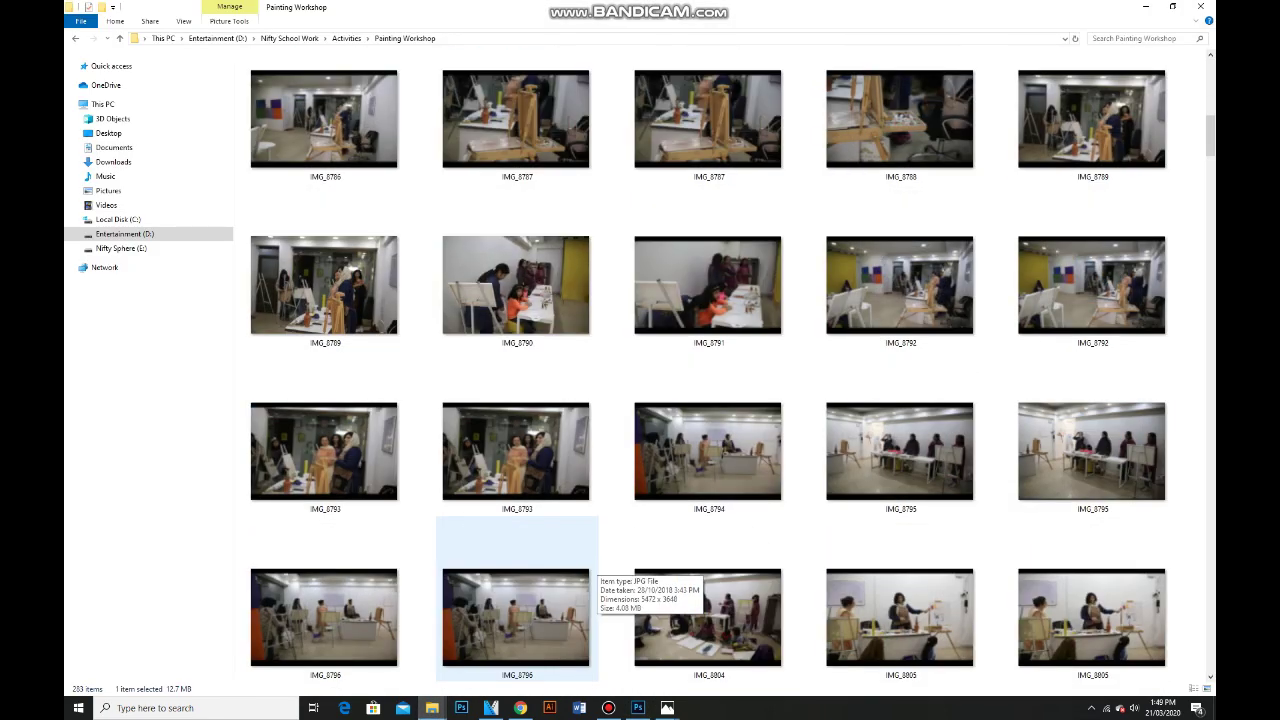
scroll(590, 515, down, 20)
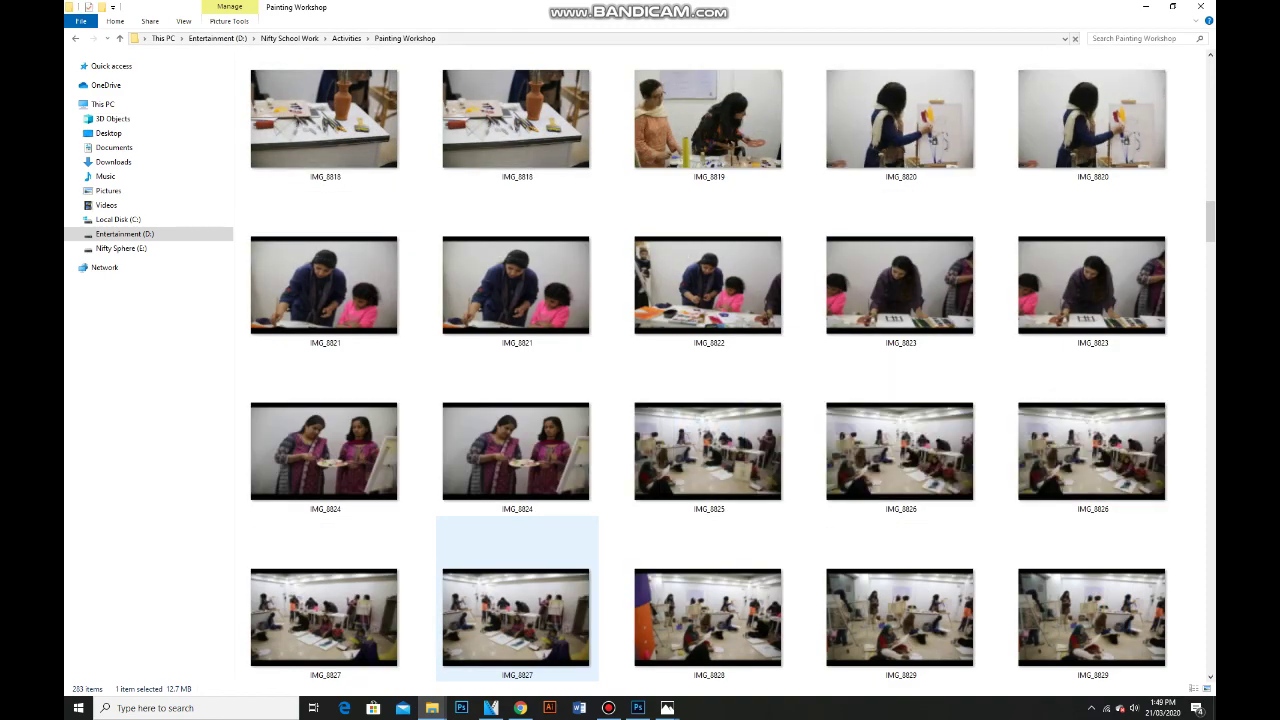
scroll(517, 435, down, 5)
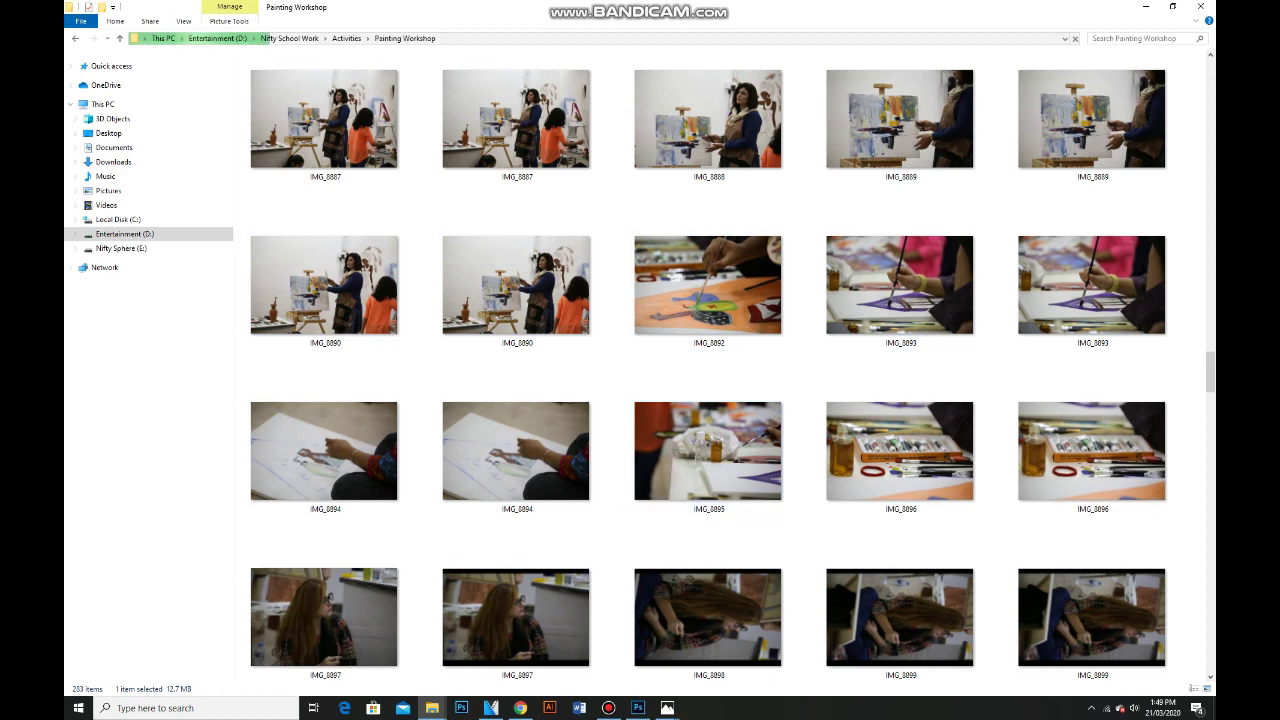
Open pAYROGRAPHY as extra large icons and drag IMG_9755-8 into Photoshop.
key(alt+Up)
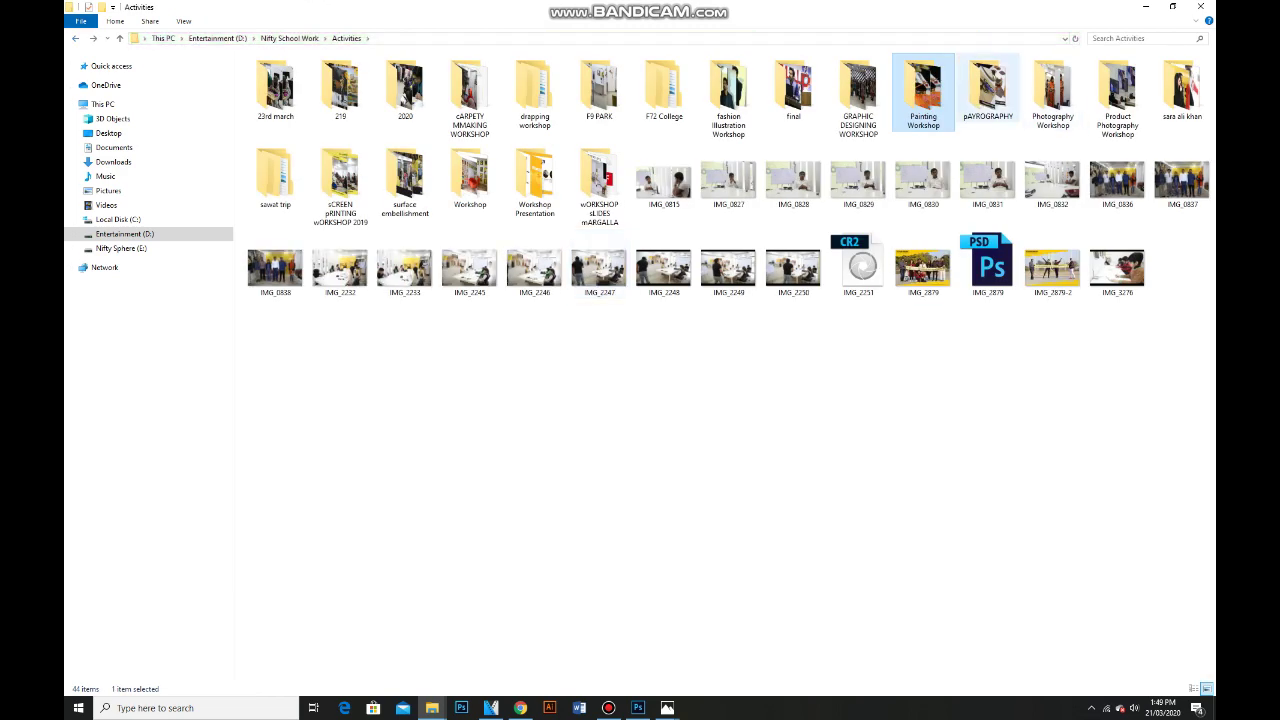
double_click(988, 90)
right_click(384, 285)
mouse_move(415, 310)
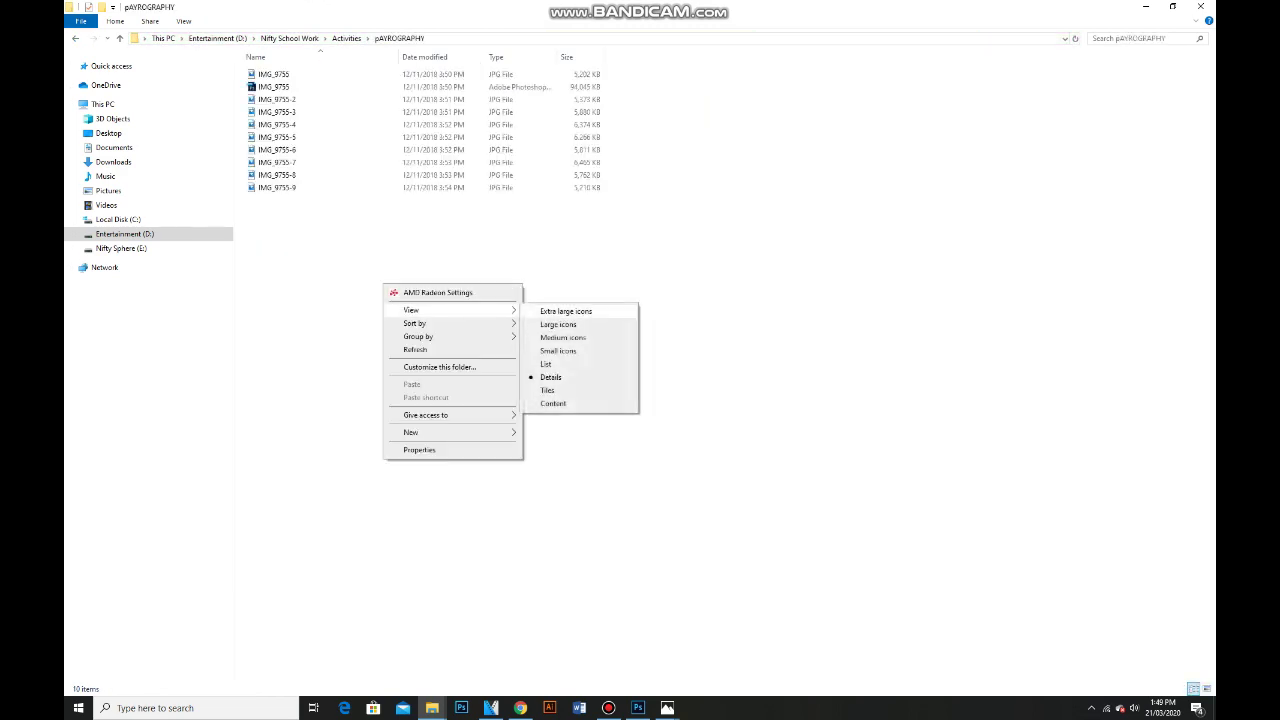
click(560, 309)
click(908, 300)
drag(908, 300, 637, 700)
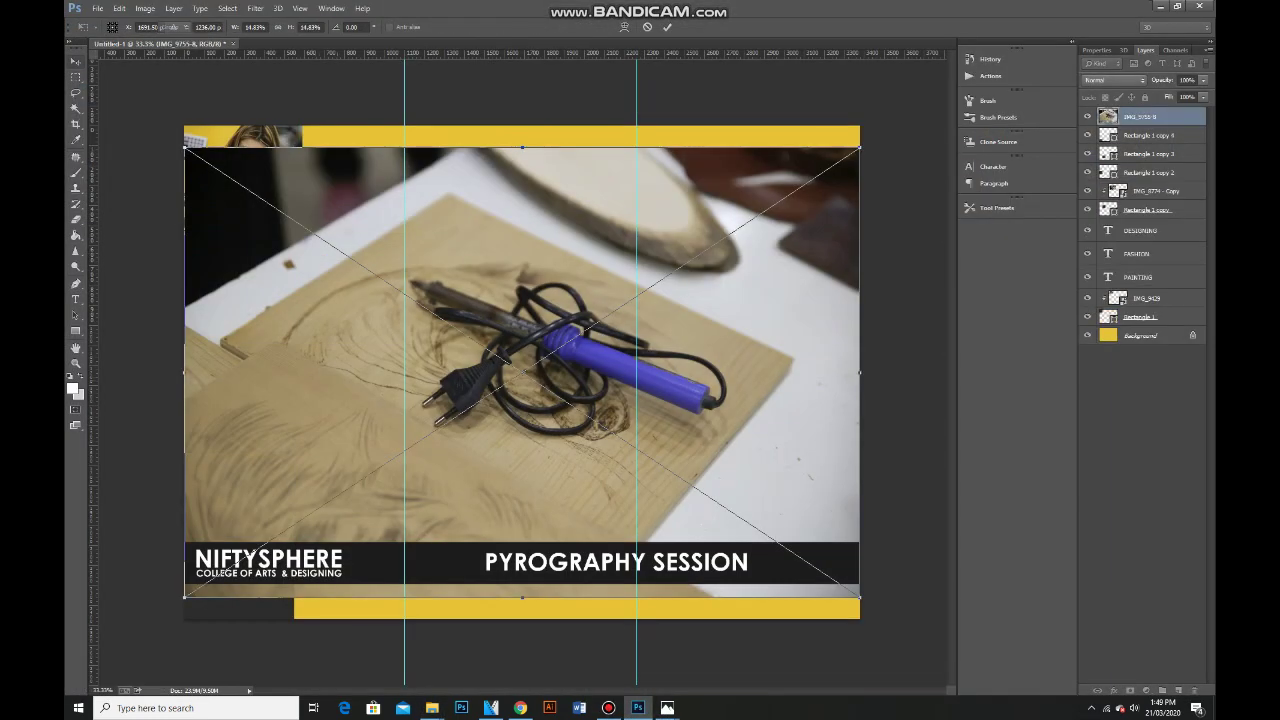
Scale down the IMG_9755-8 photo, stack it above the dark square, and clip it inside.
drag(184, 147, 521, 373)
key(Return)
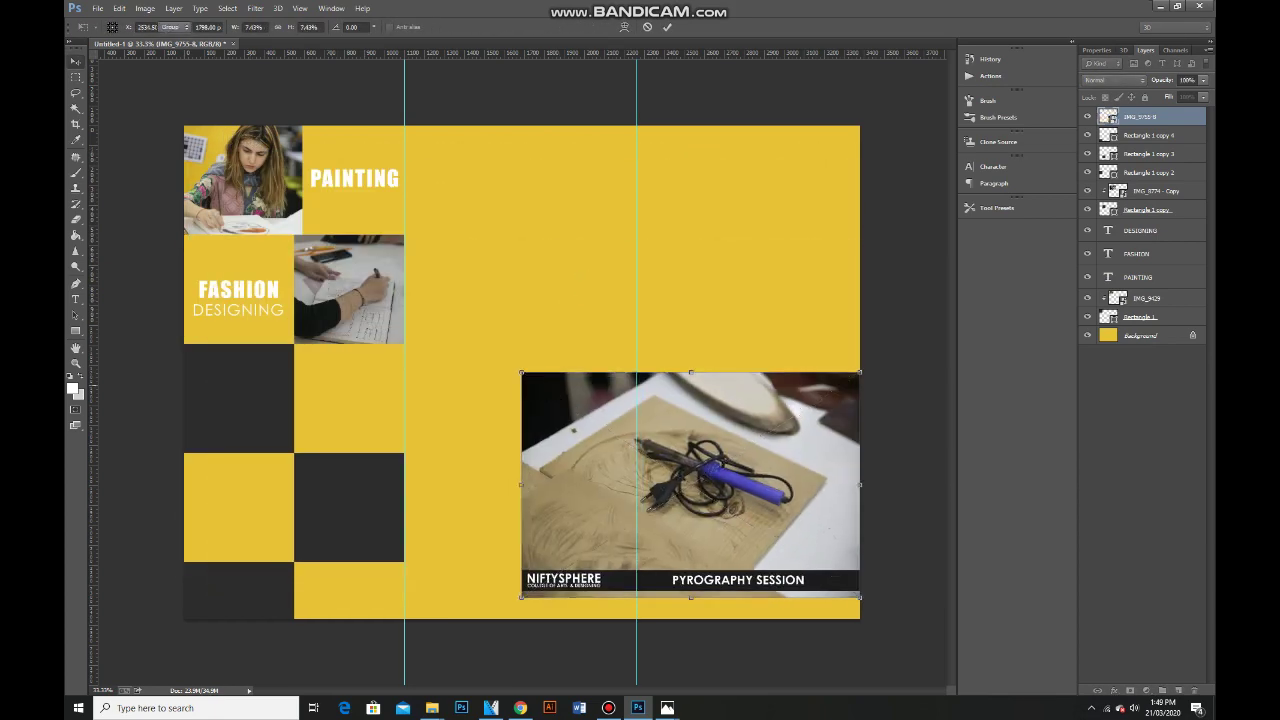
click(238, 398)
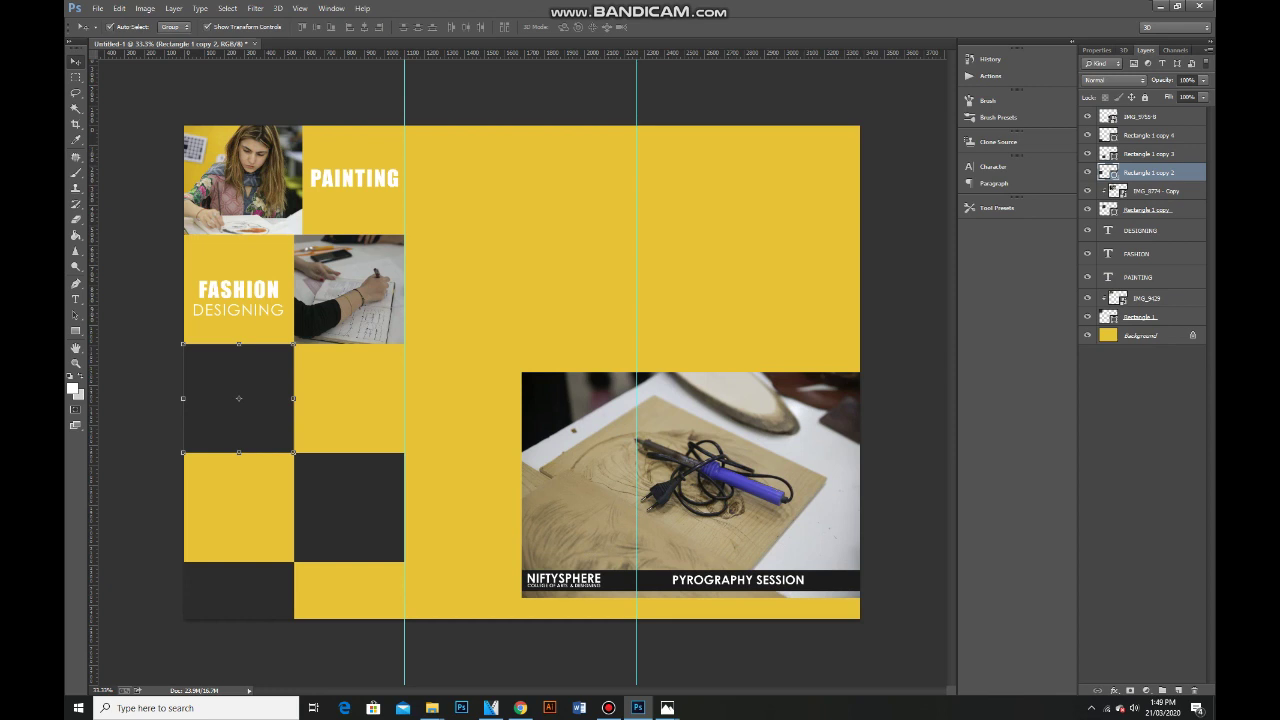
click(690, 480)
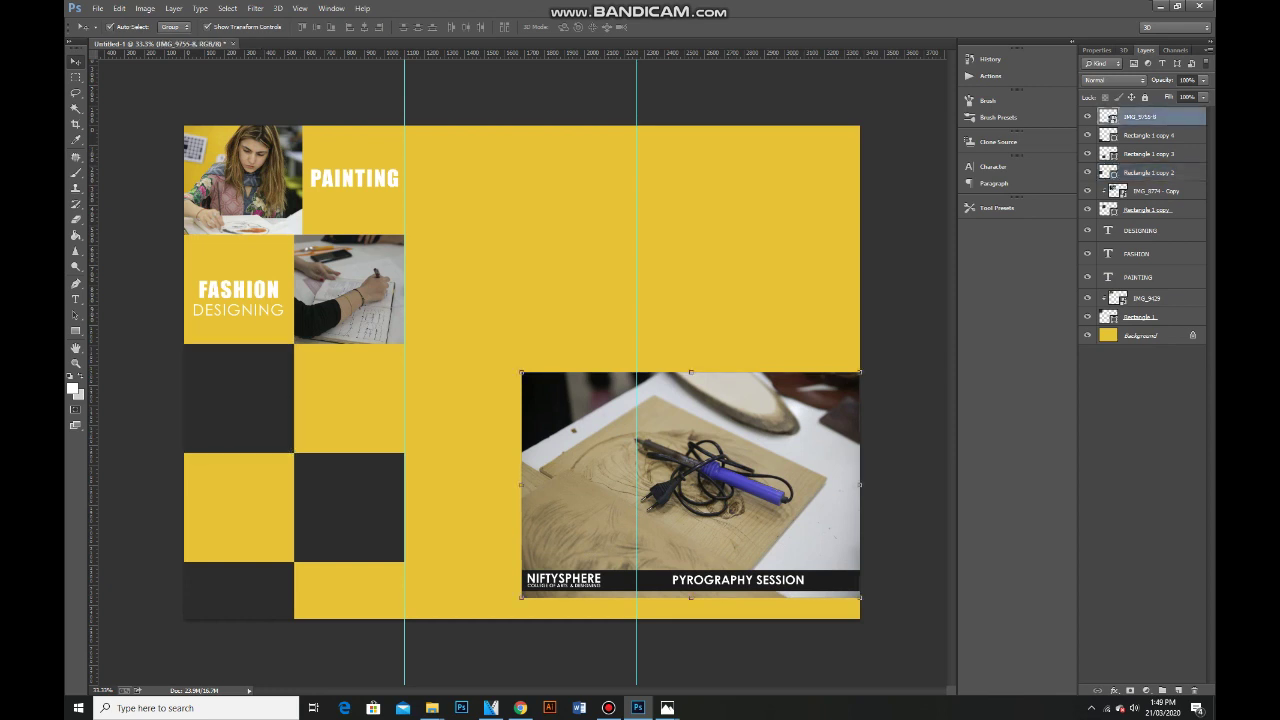
key(ctrl+bracketleft)
key(ctrl+bracketleft)
drag(723, 376, 380, 310)
right_click(1140, 153)
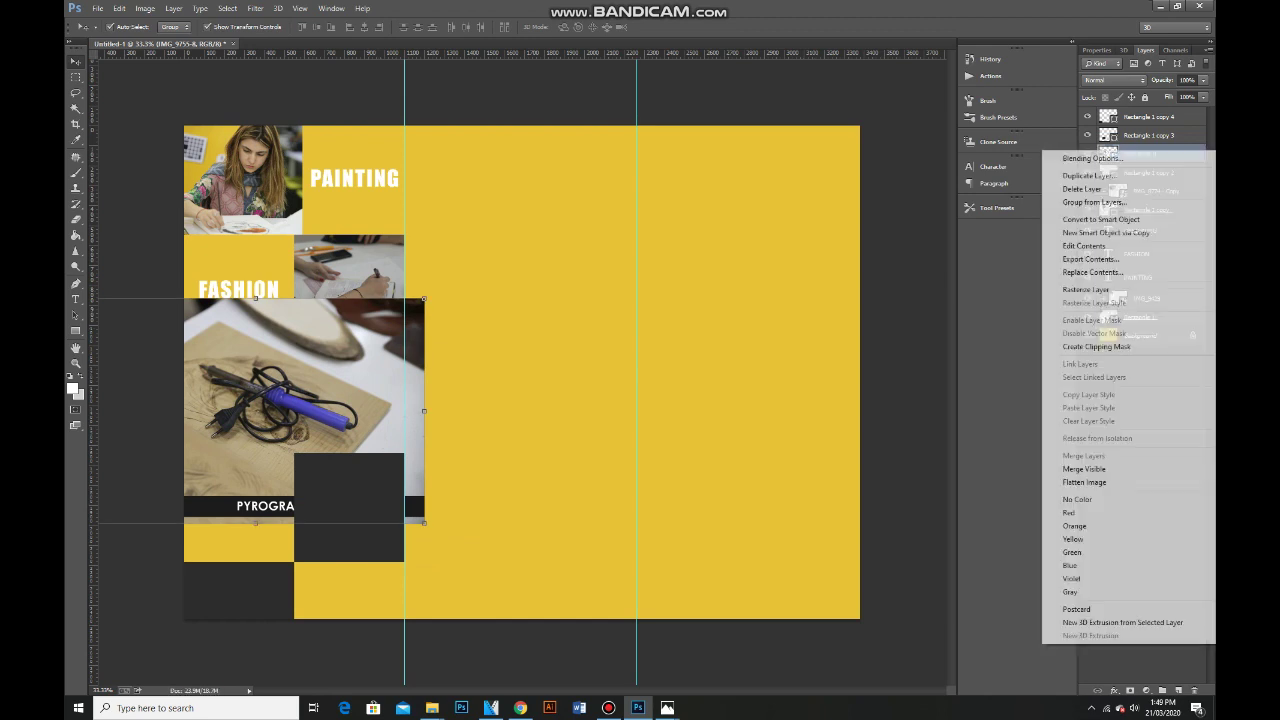
click(1096, 346)
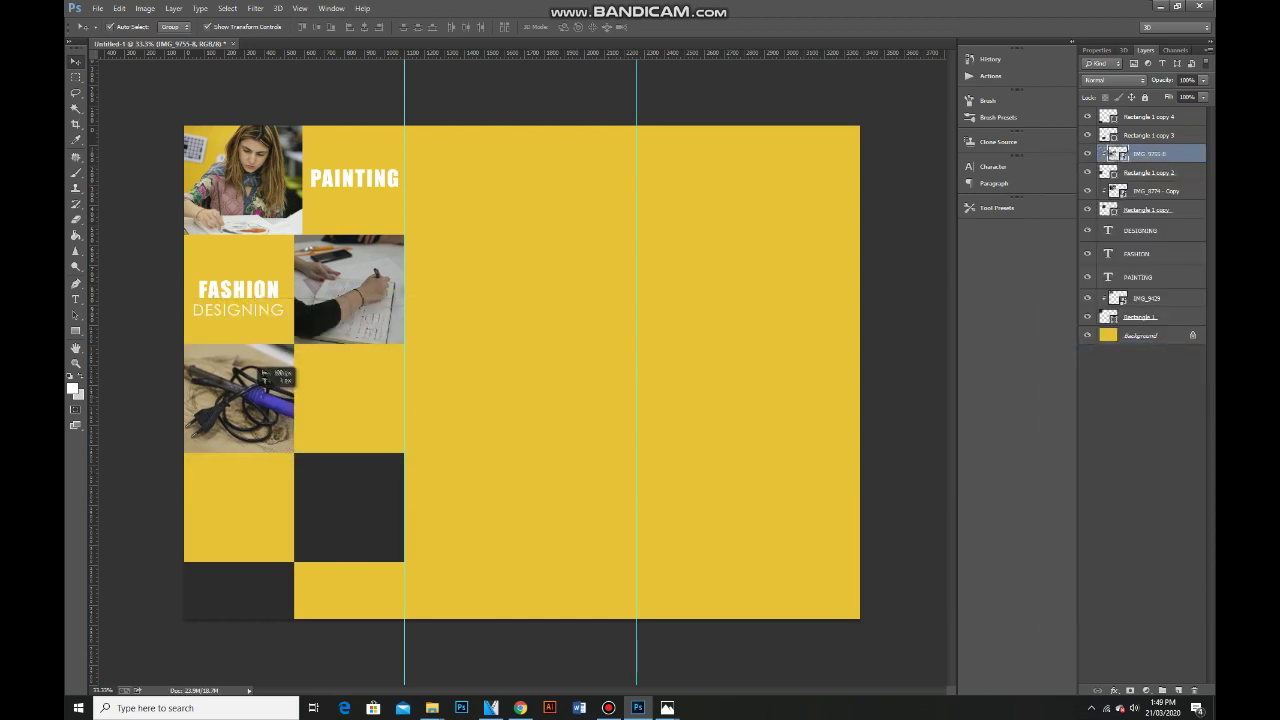
Copy the FASHION text into the empty yellow square and retype it as PYROGRAPHY.
click(238, 290)
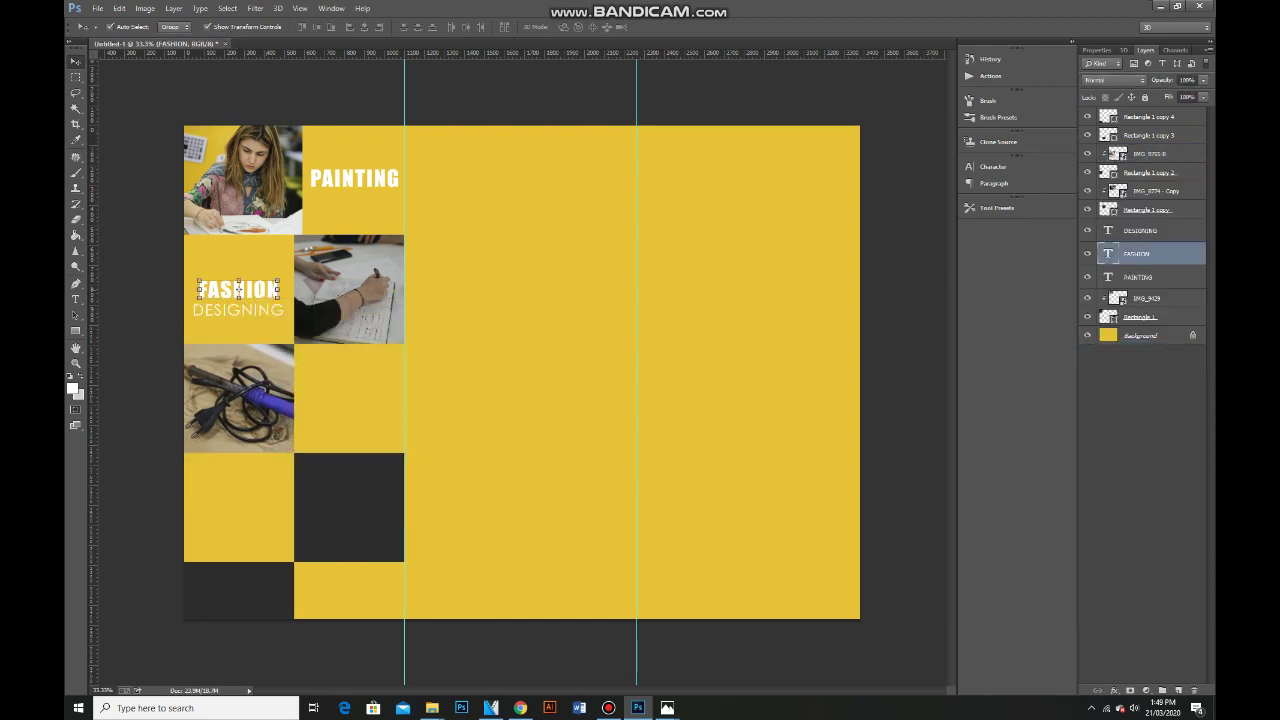
drag(238, 290, 349, 390)
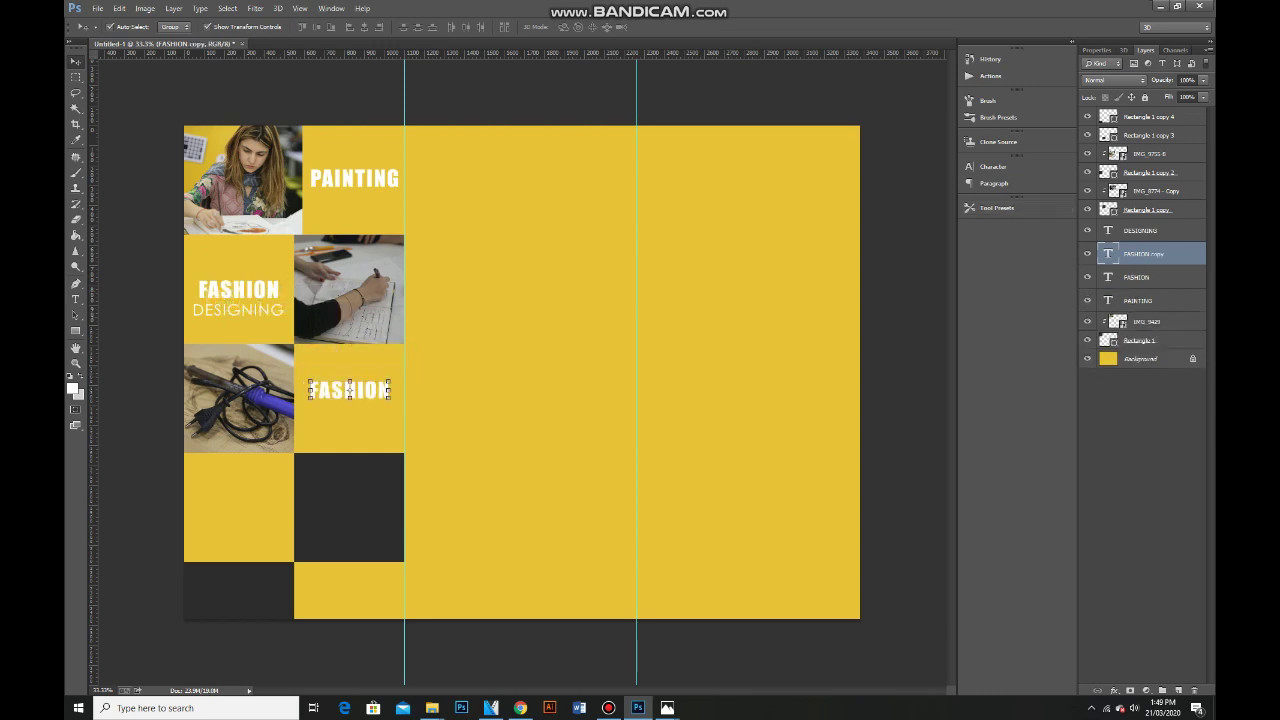
double_click(349, 390)
text(P)
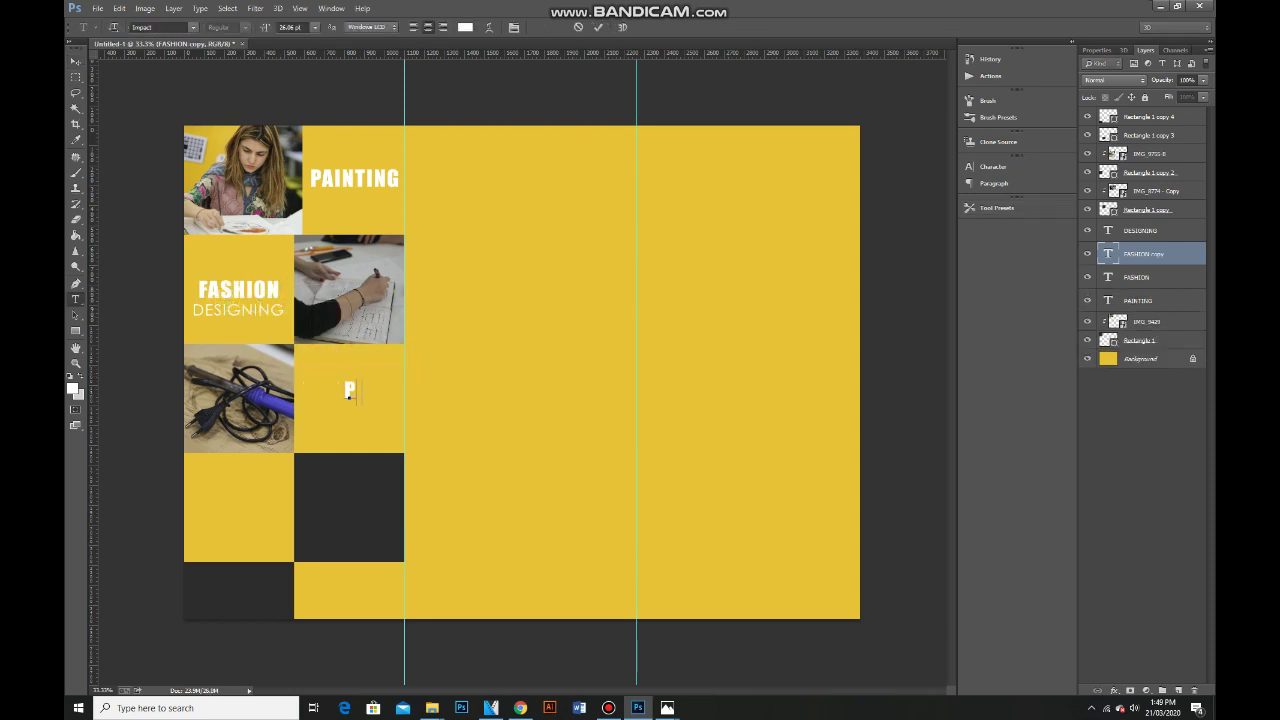
text(YROGRAPHY)
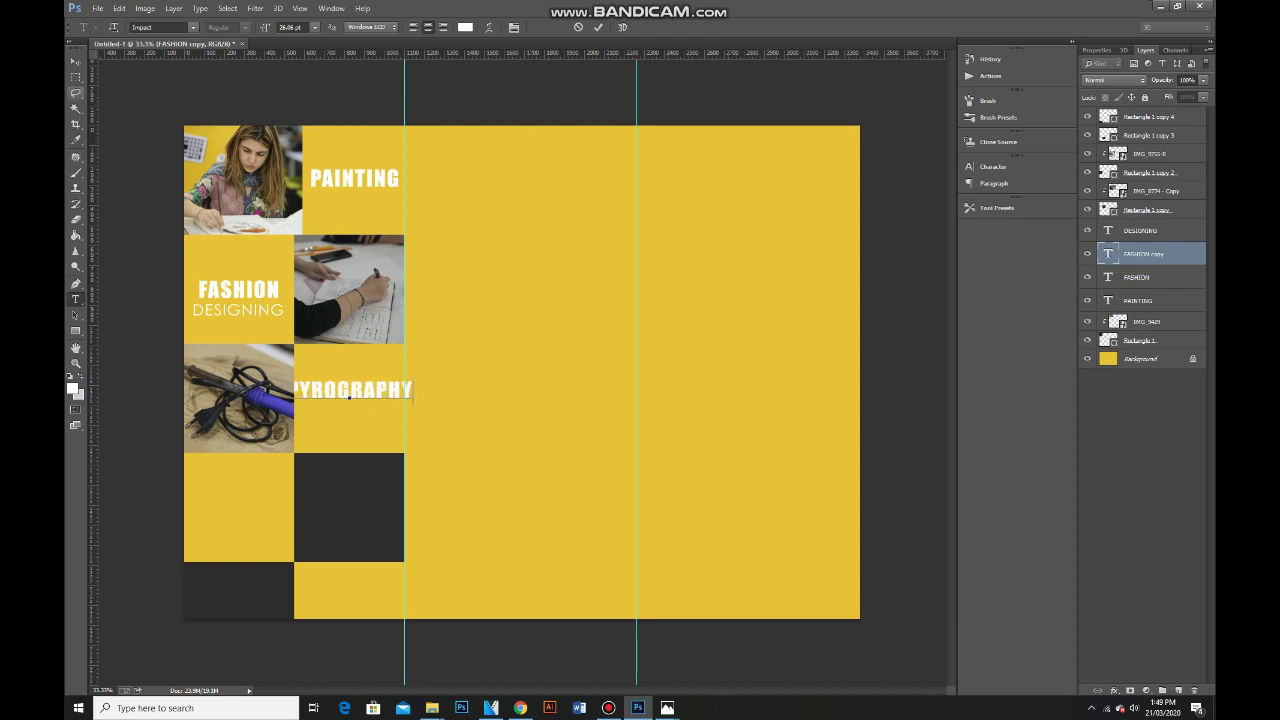
key(ctrl+Return)
Shrink the PYROGRAPHY text to fit the square.
key(ctrl+t)
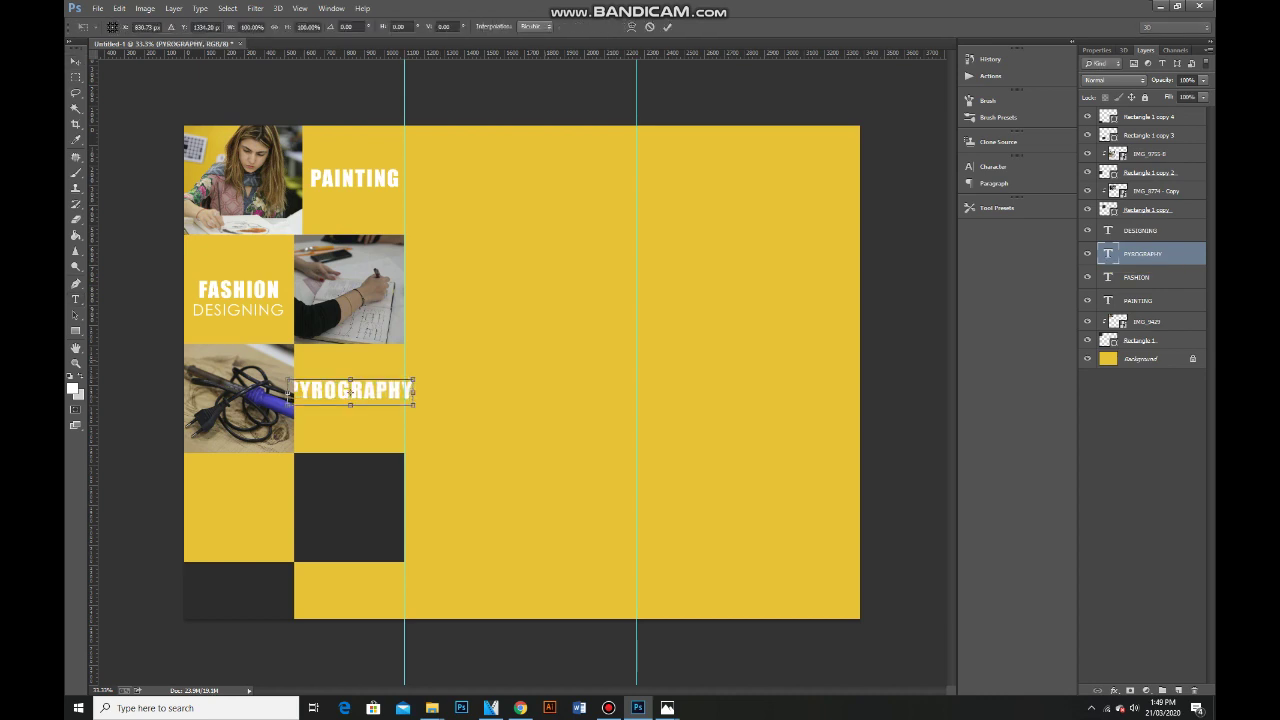
key(Return)
drag(410, 390, 395, 390)
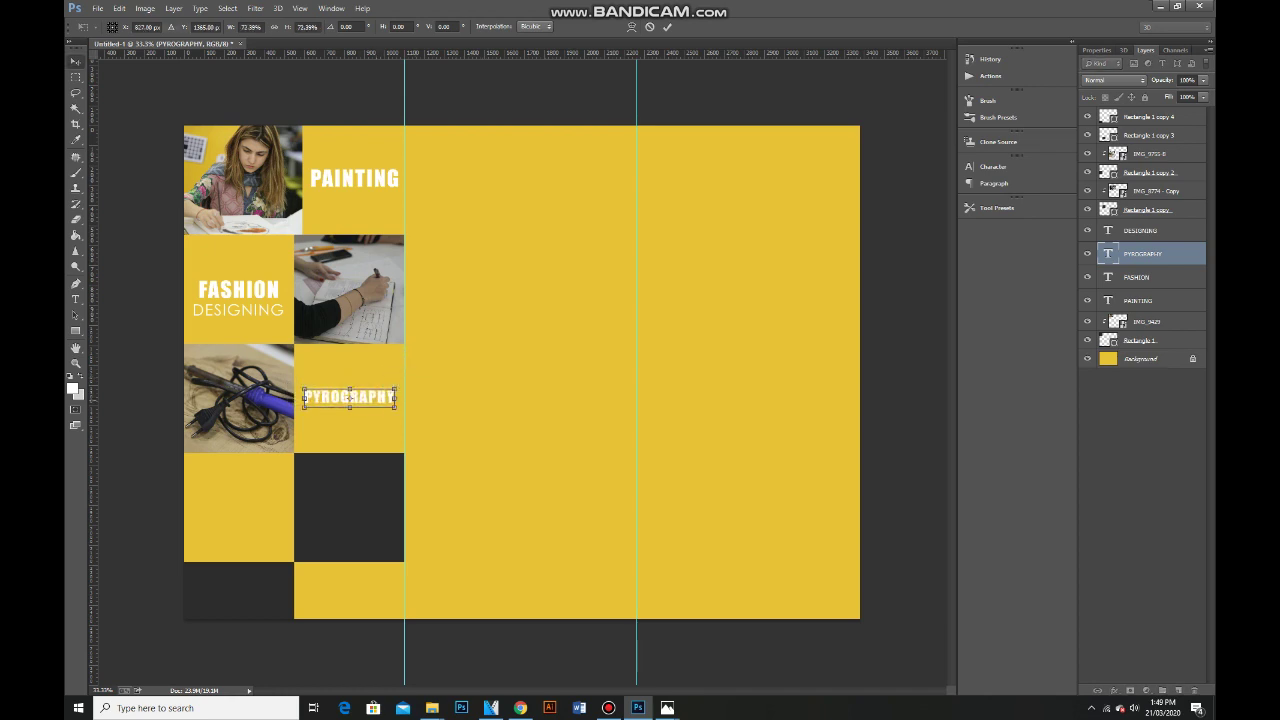
key(Return)
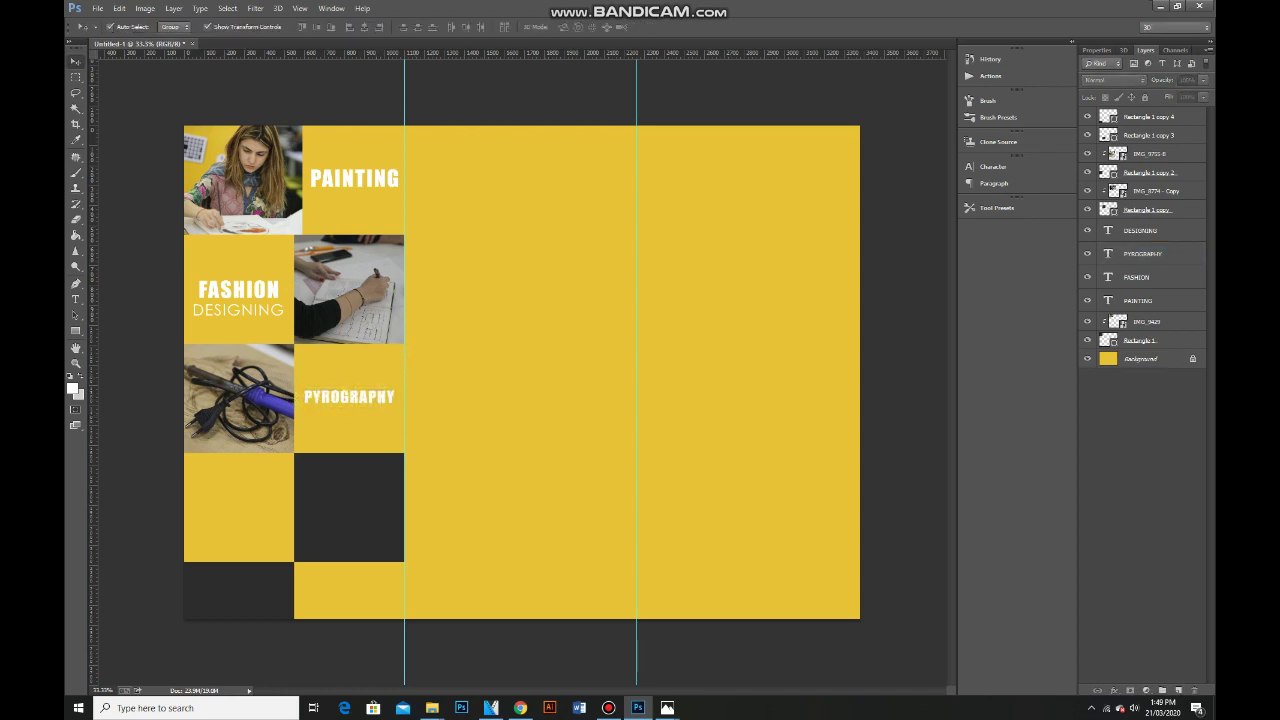
Switch to the Activities Explorer window and open the Photography Workshop folder.
mouse_move(432, 708)
click(430, 650)
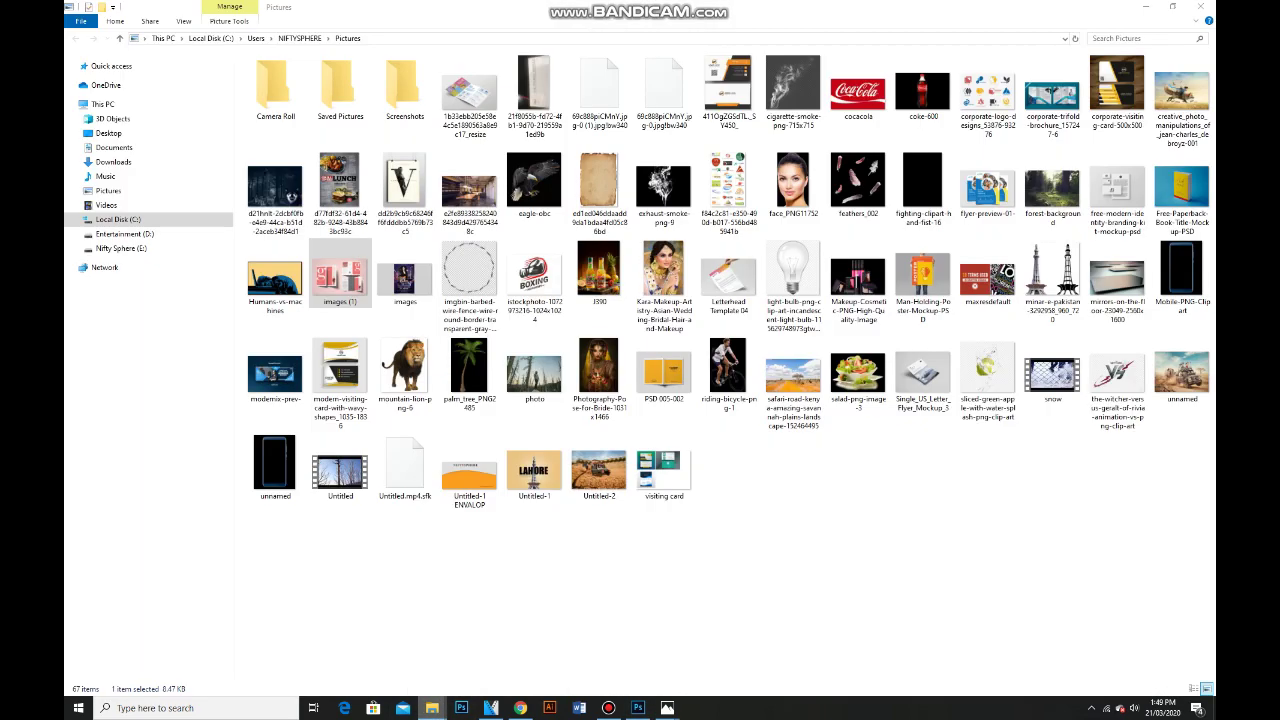
click(588, 645)
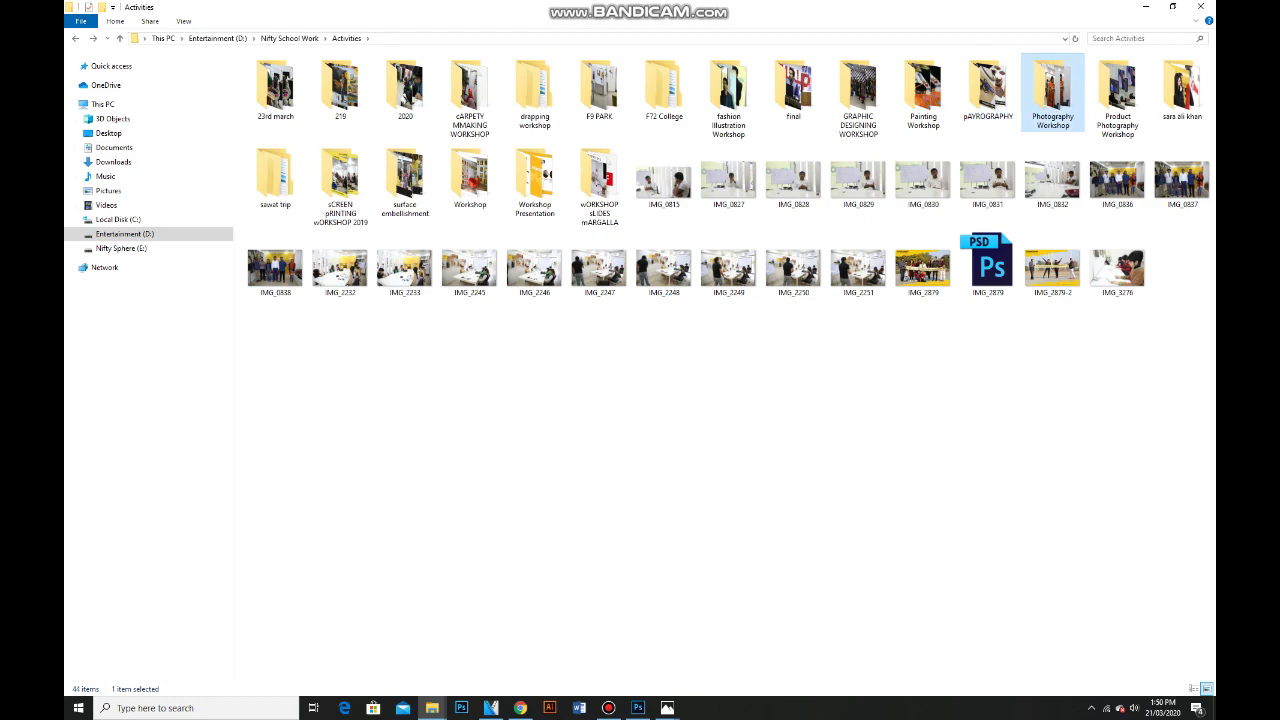
double_click(1053, 80)
Show the files as extra large icons and drag IMG_9471 over to Photoshop.
right_click(876, 242)
mouse_move(900, 263)
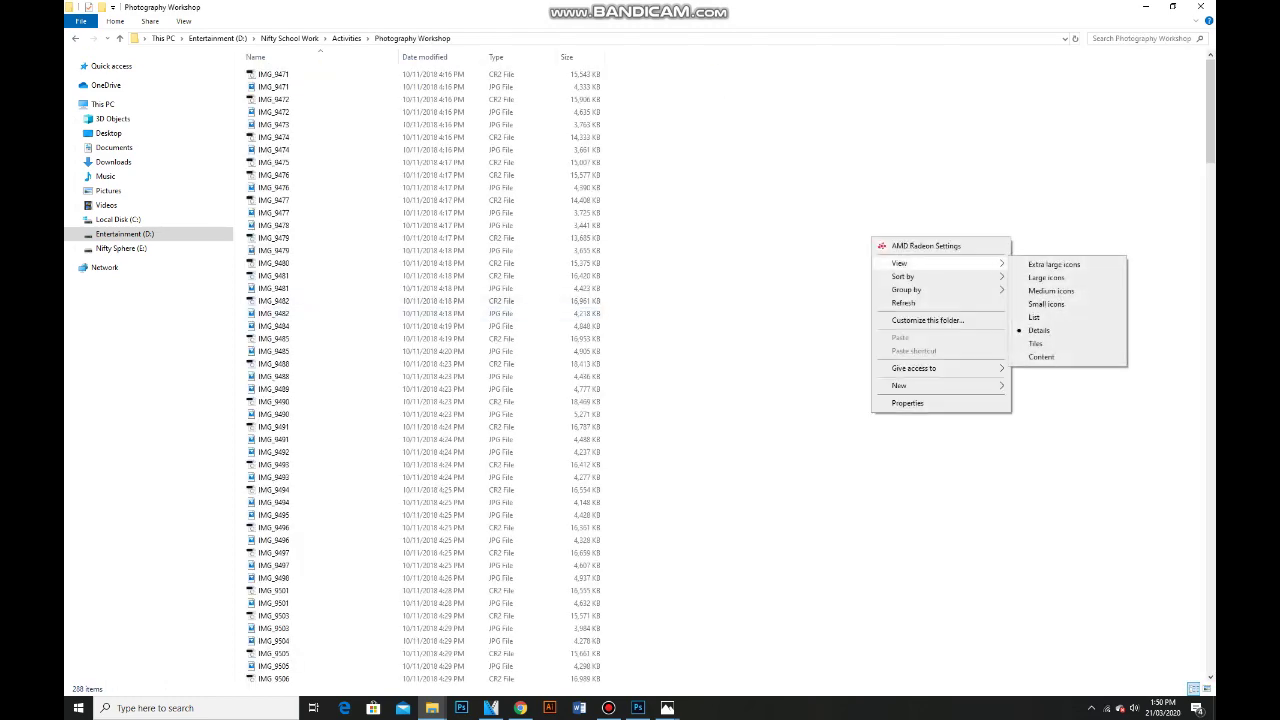
click(1050, 264)
click(517, 155)
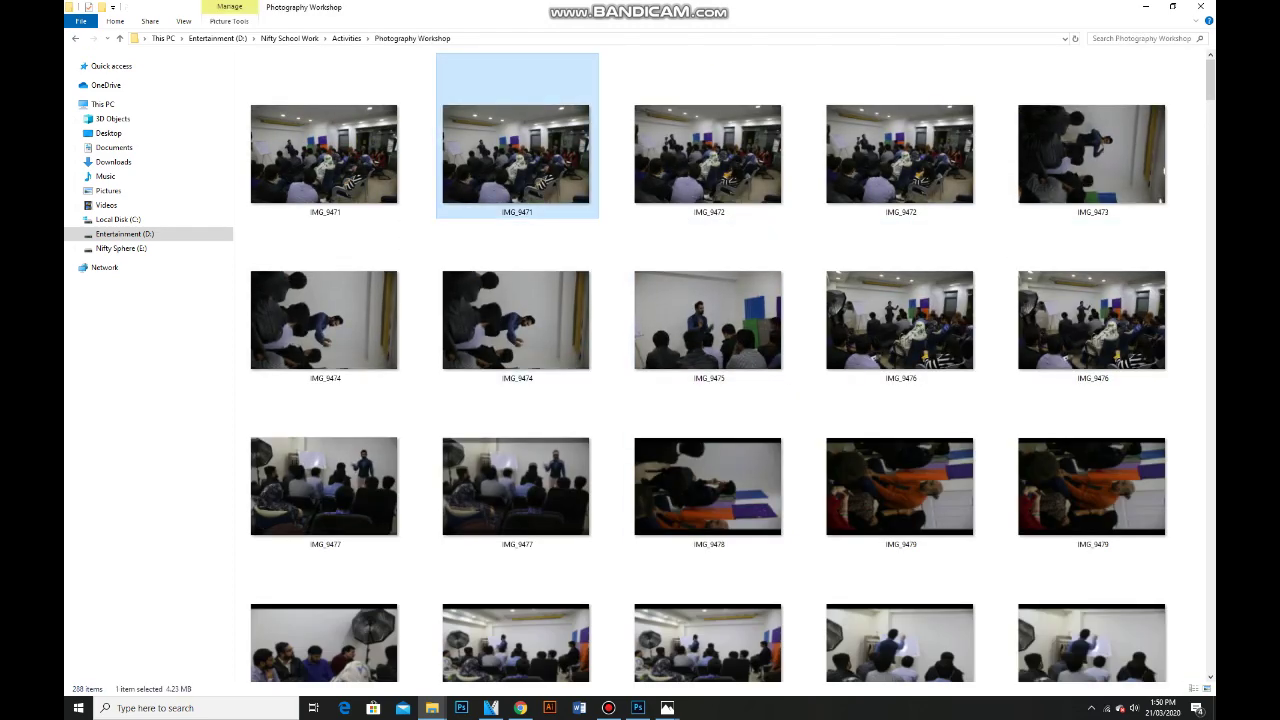
drag(710, 165, 640, 706)
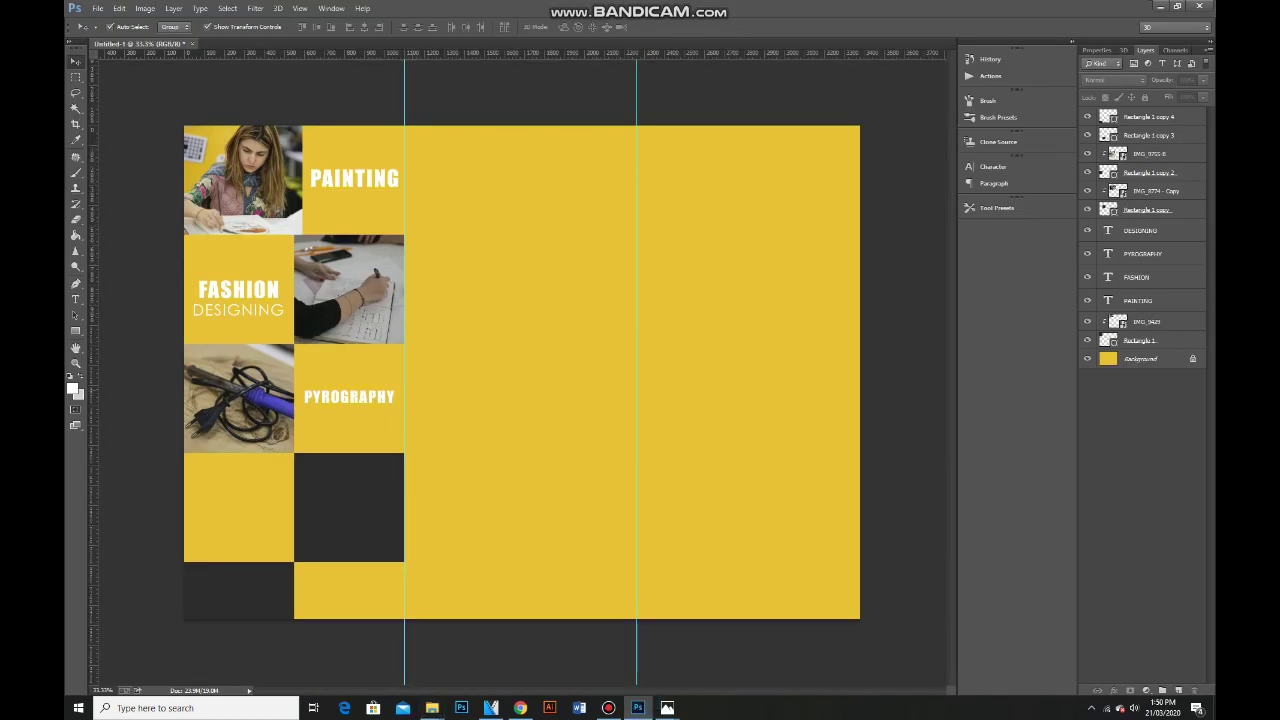
Place the IMG_9471 photo and shrink it toward the page middle.
key(Return)
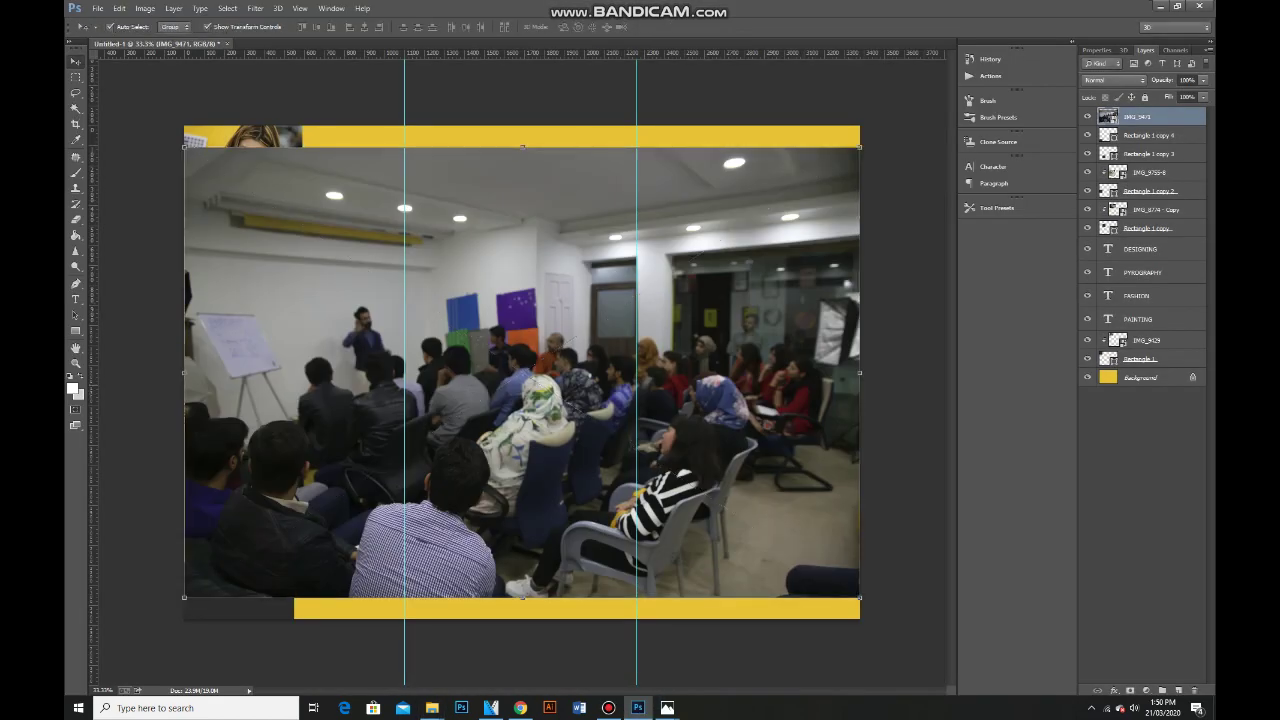
drag(860, 147, 471, 409)
drag(335, 468, 636, 412)
key(Return)
Stack IMG_9471 above the fourth-row dark square and clip it inside.
click(349, 507)
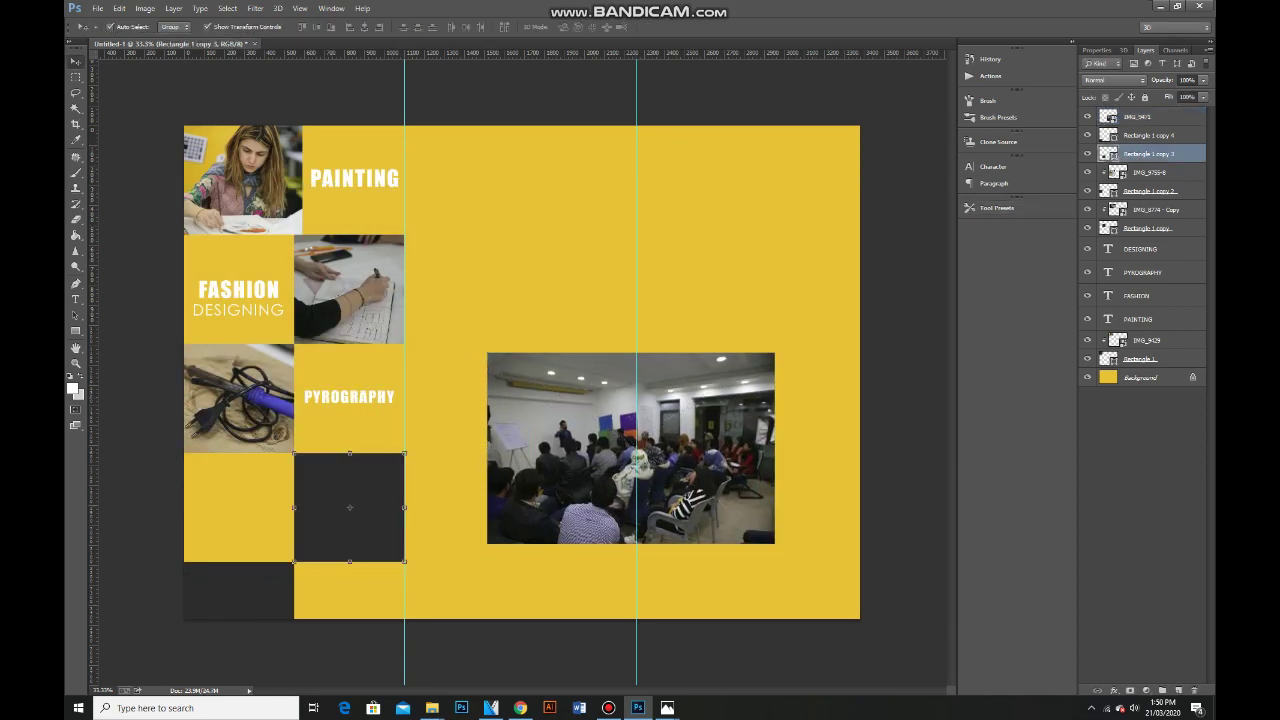
click(630, 448)
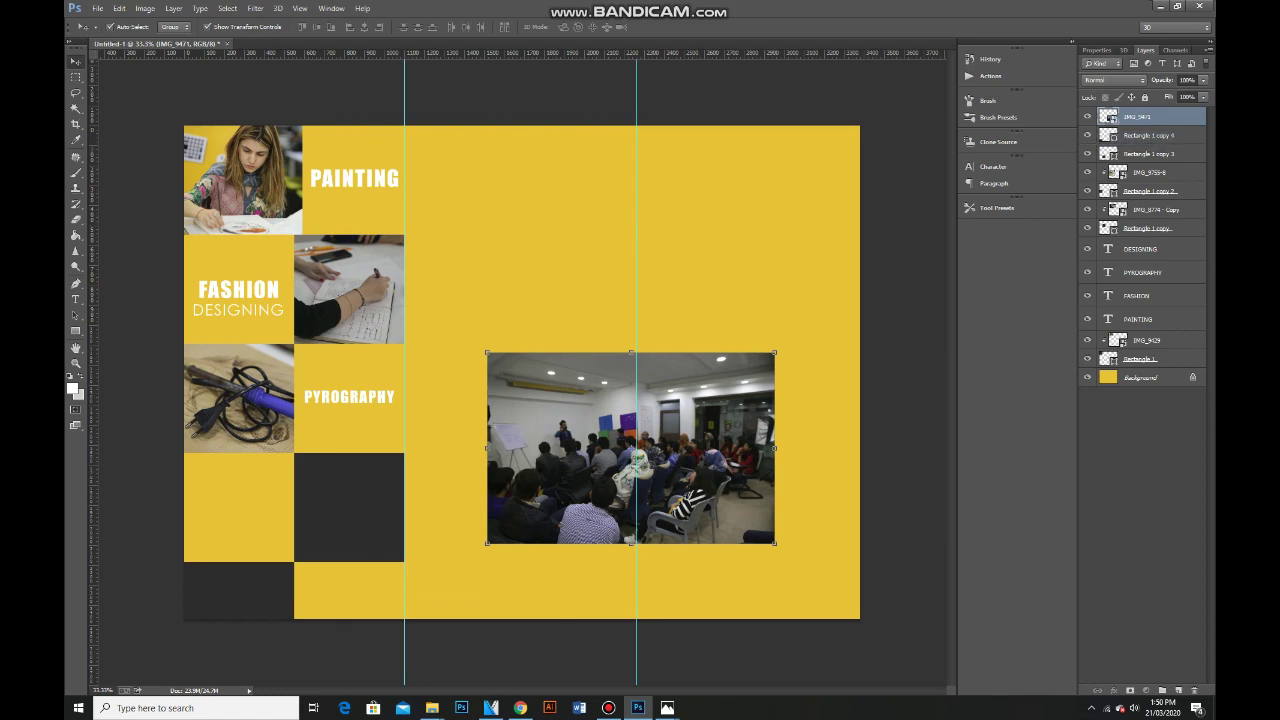
key(ctrl+bracketleft)
drag(550, 424, 317, 450)
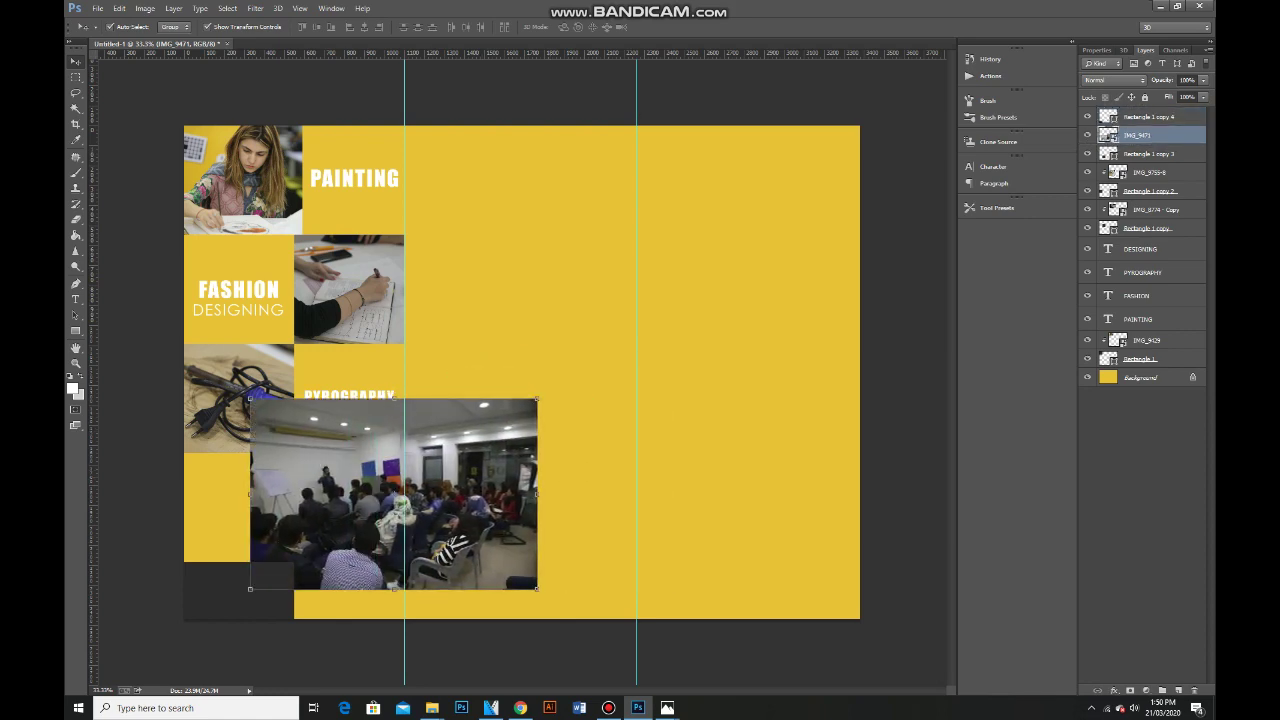
right_click(1150, 134)
click(1130, 333)
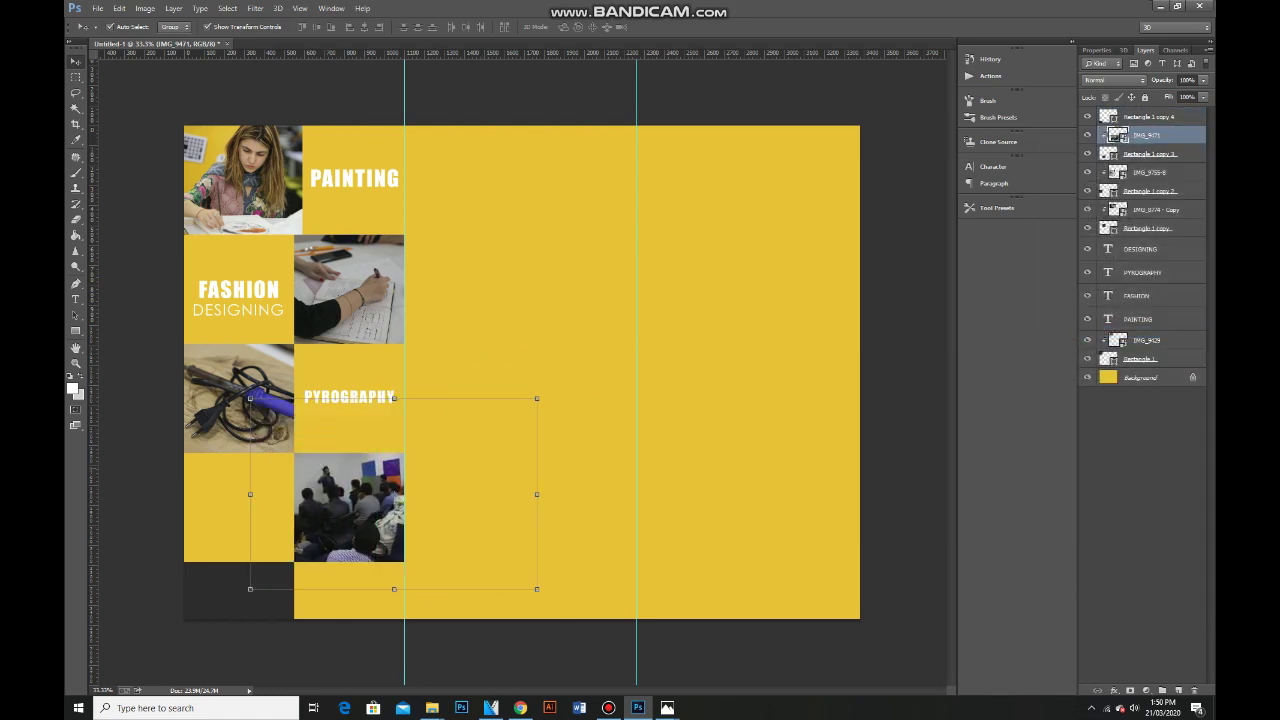
Shrink the photo within its square and copy PYROGRAPHY into the empty lower-left cell.
key(ctrl+t)
drag(300, 420, 337, 478)
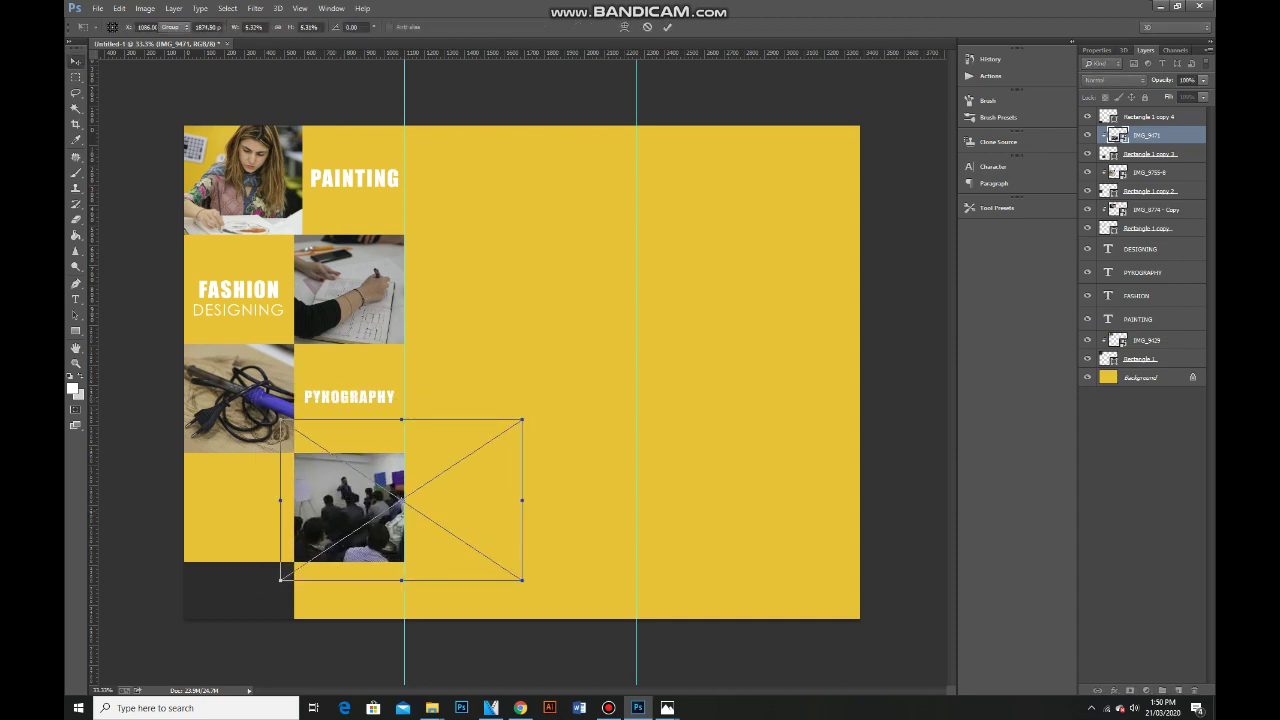
key(Return)
click(349, 396)
drag(349, 396, 237, 500)
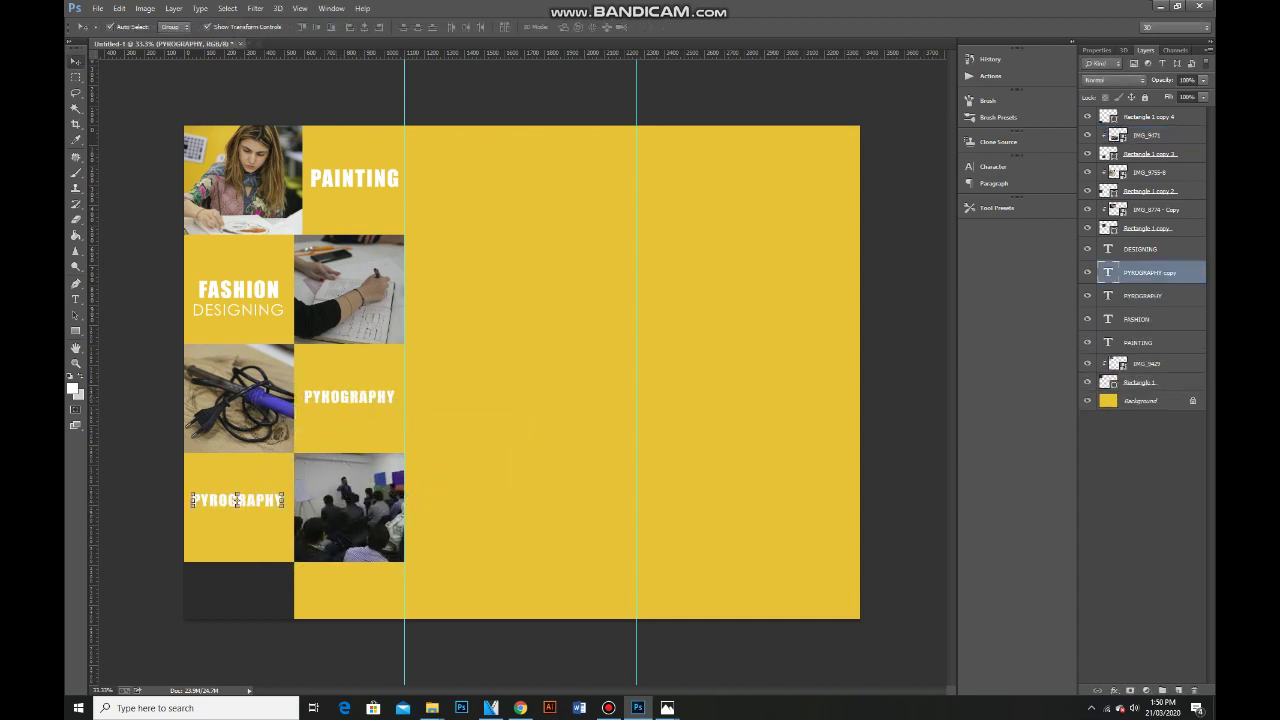
Retype the copied caption as PHOTOGRAPHY.
key(t)
double_click(237, 500)
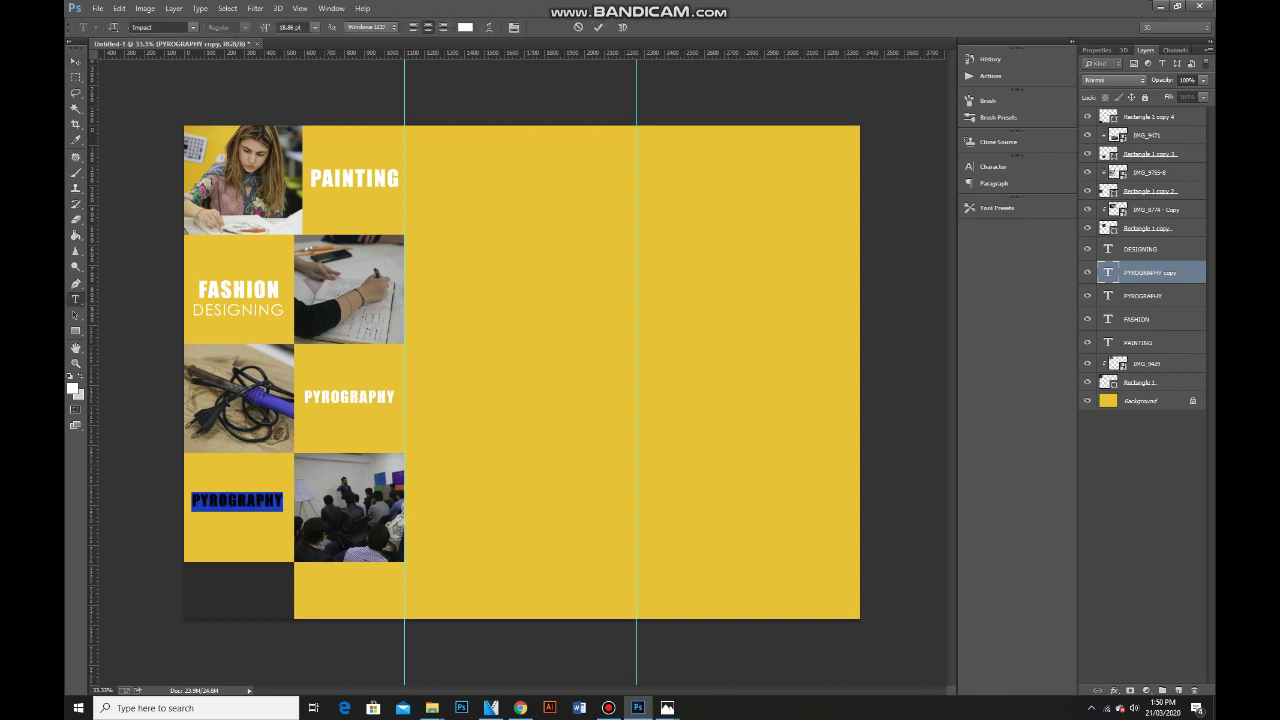
text(P)
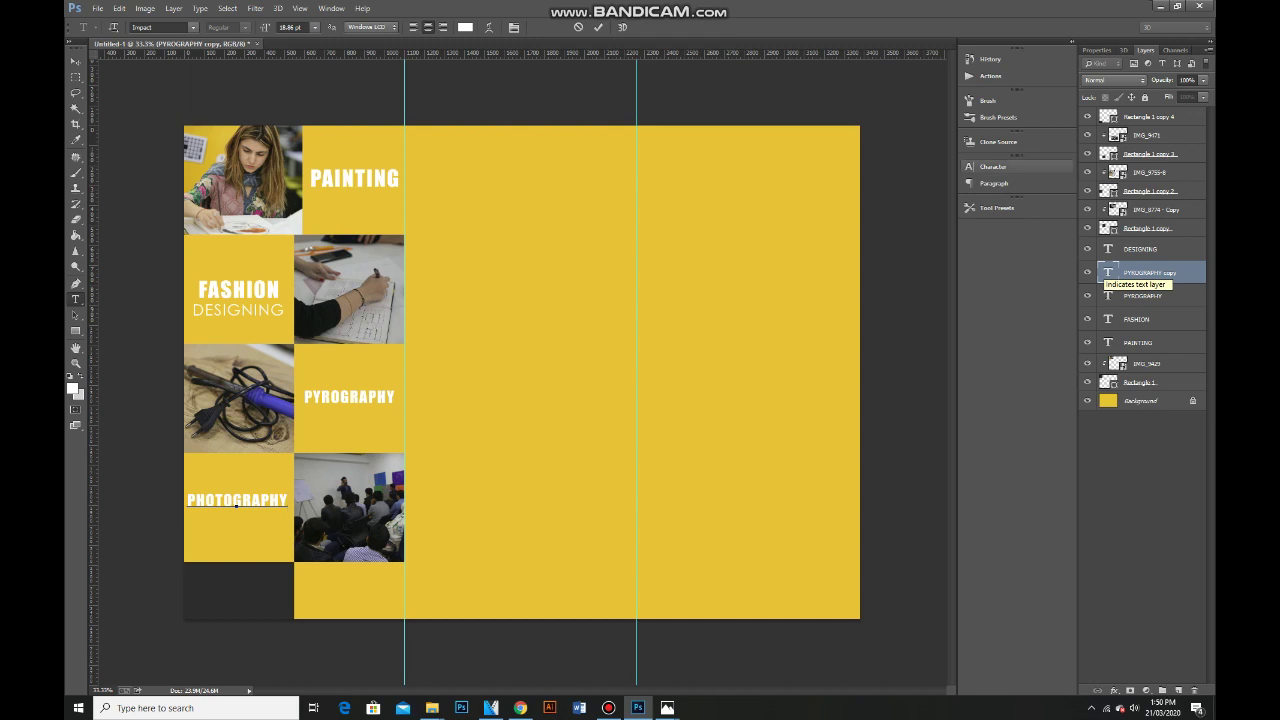
key(ctrl+Return)
Duplicate DESIGNING under PHOTOGRAPHY and retype it as WORKSHOP.
key(v)
drag(238, 310, 234, 518)
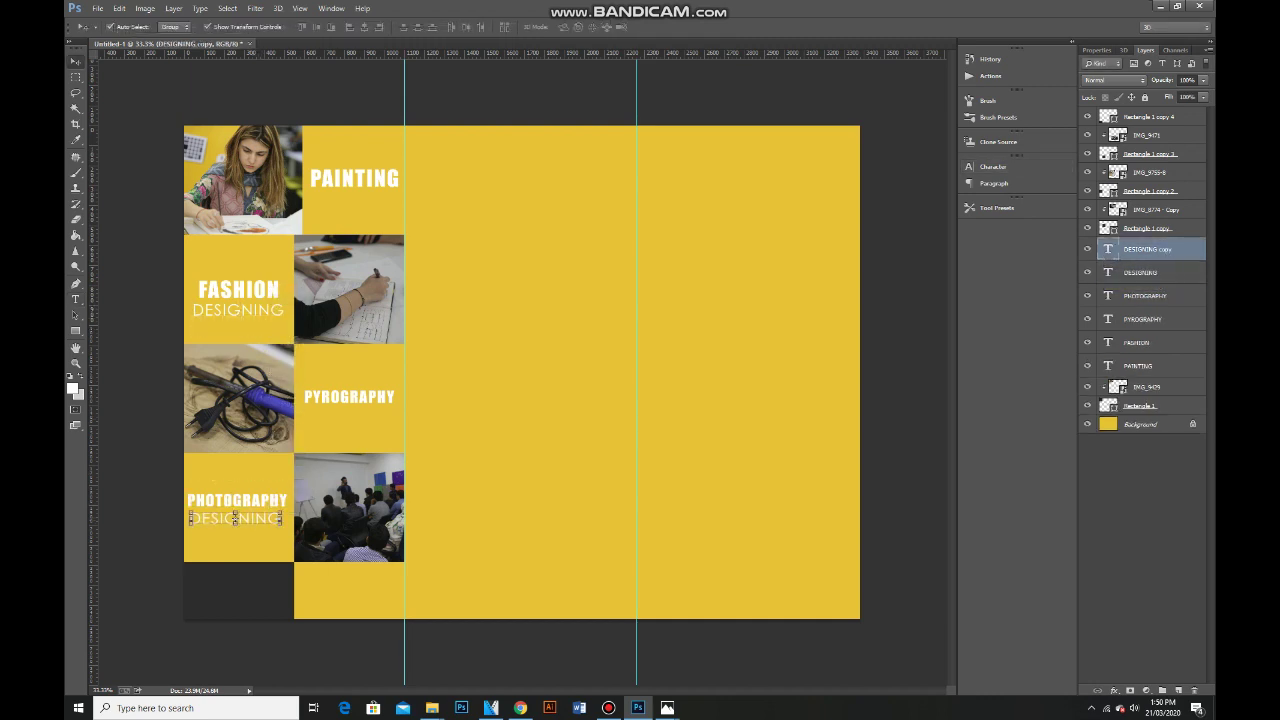
key(t)
double_click(234, 518)
text(WORKSHOP)
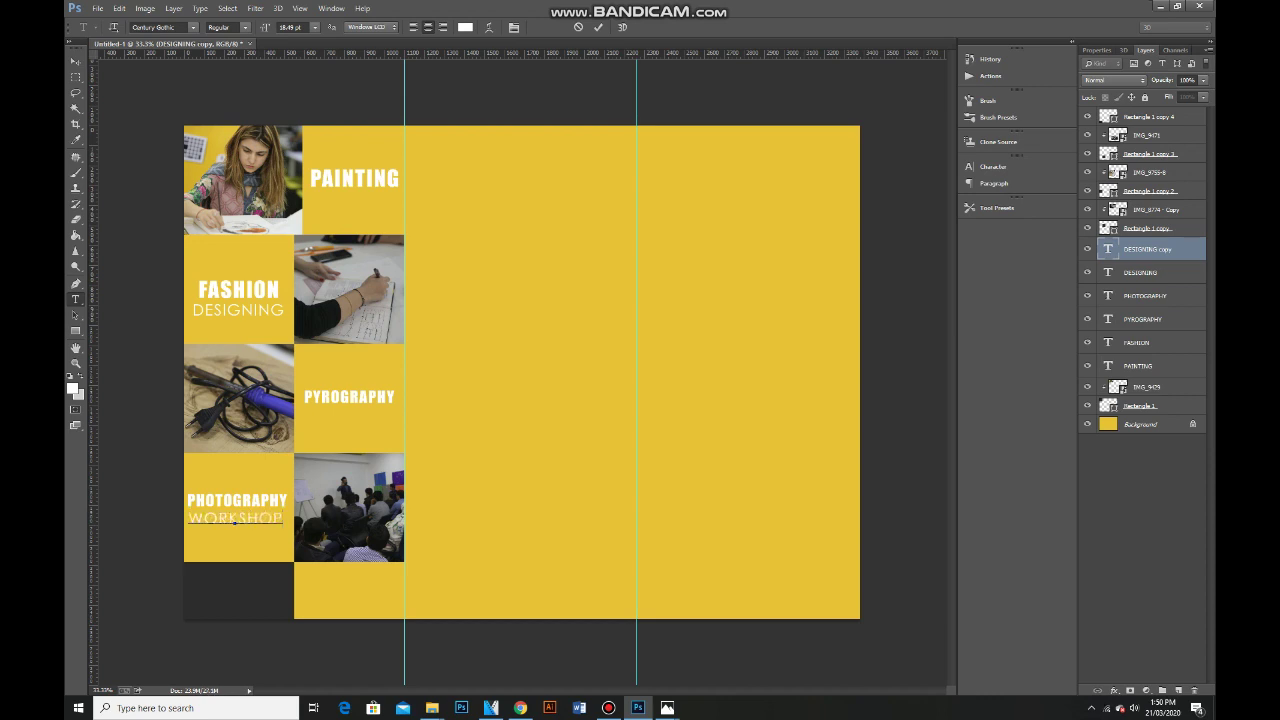
key(ctrl+Return)
key(v)
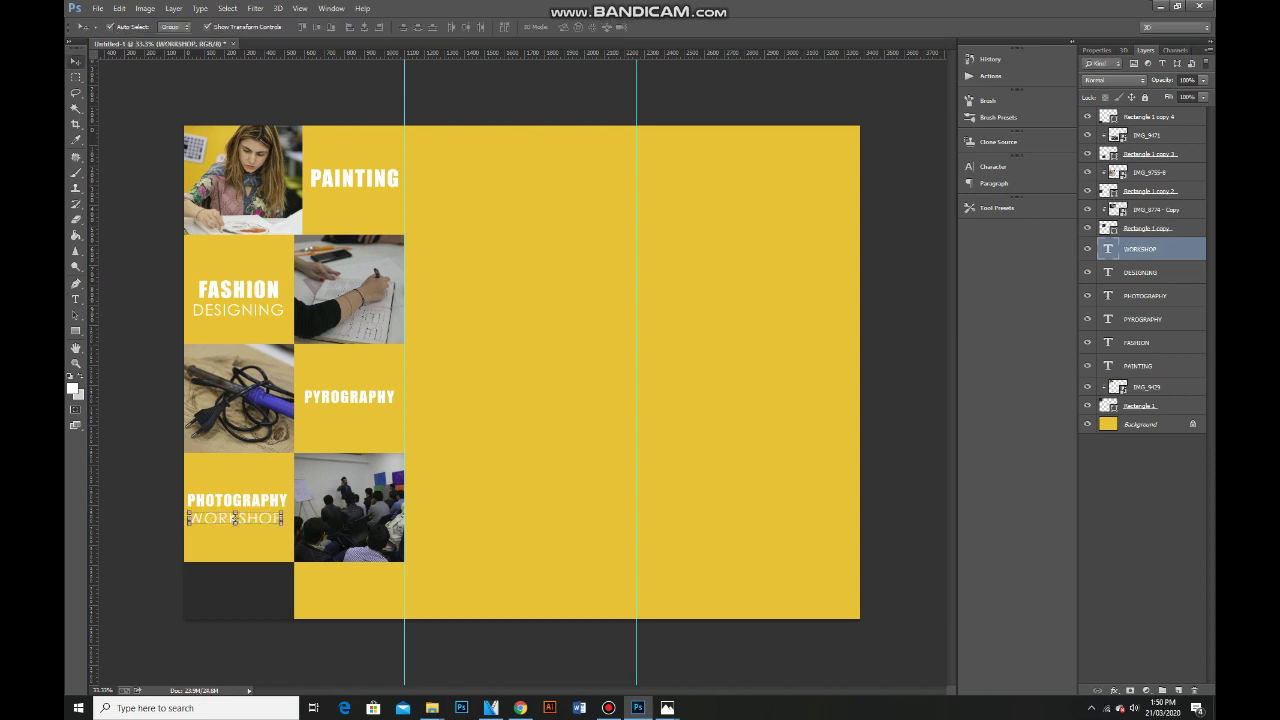
Drag IMG_9498 from the Photography Workshop folder onto the brochure.
mouse_move(432, 708)
click(435, 650)
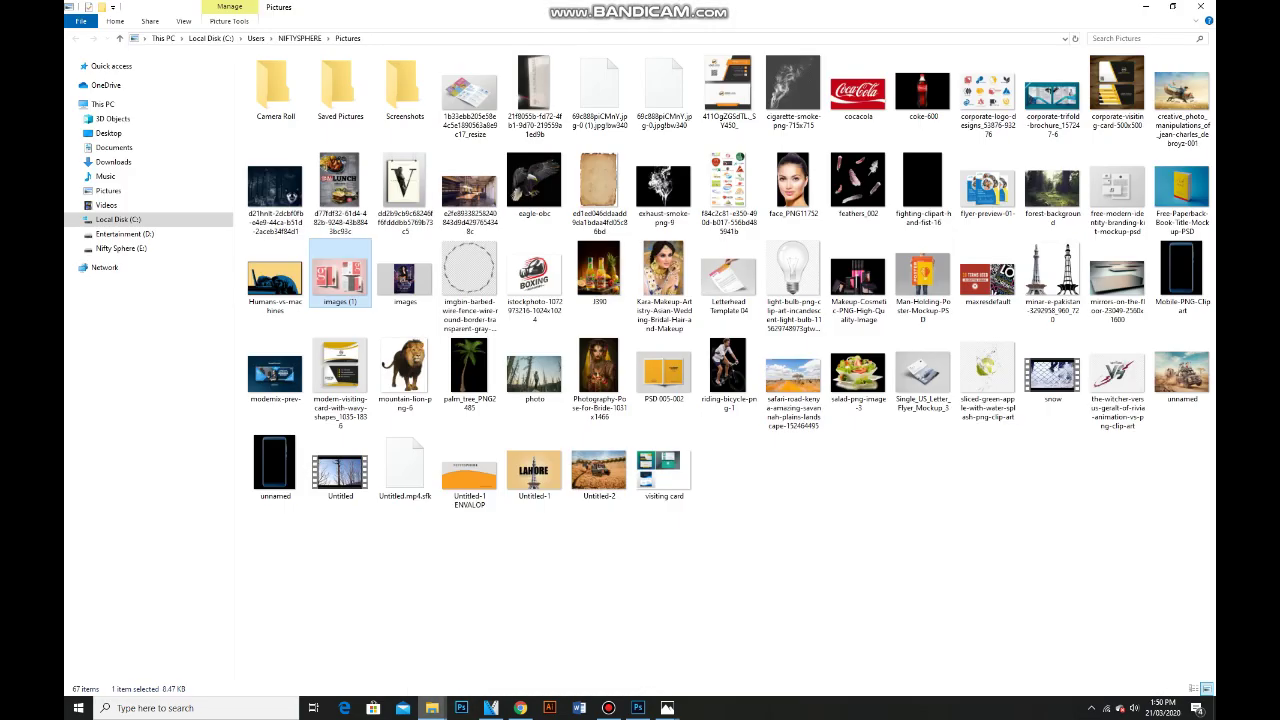
key(alt+Tab)
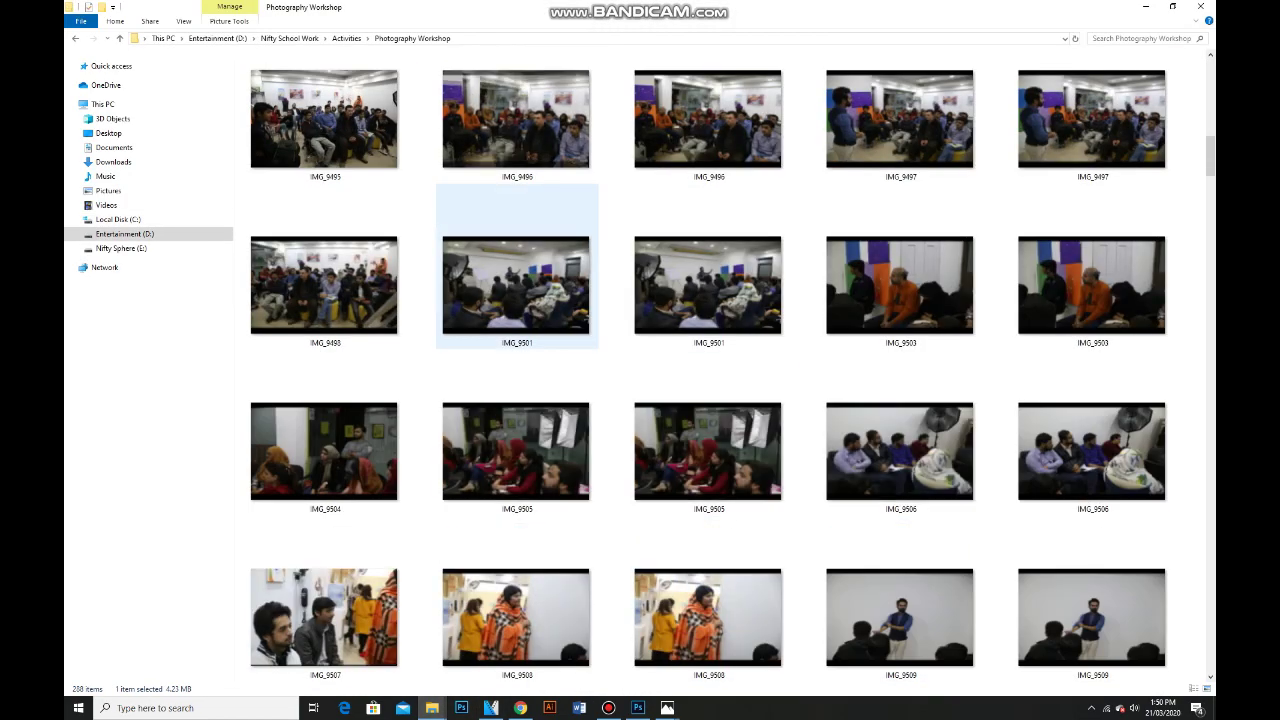
drag(325, 285, 640, 700)
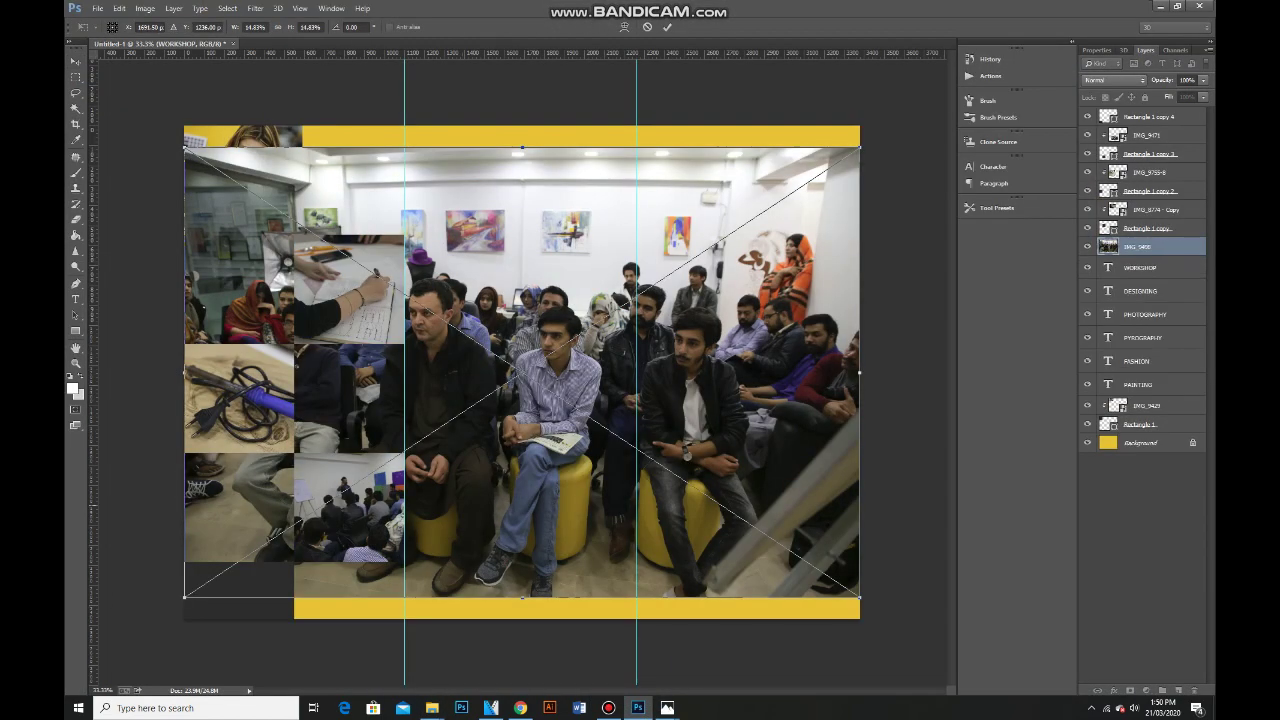
Shrink IMG_9498, stack it above the bottom-left dark rectangle, clip it, and reposition it.
drag(859, 148, 313, 513)
key(Return)
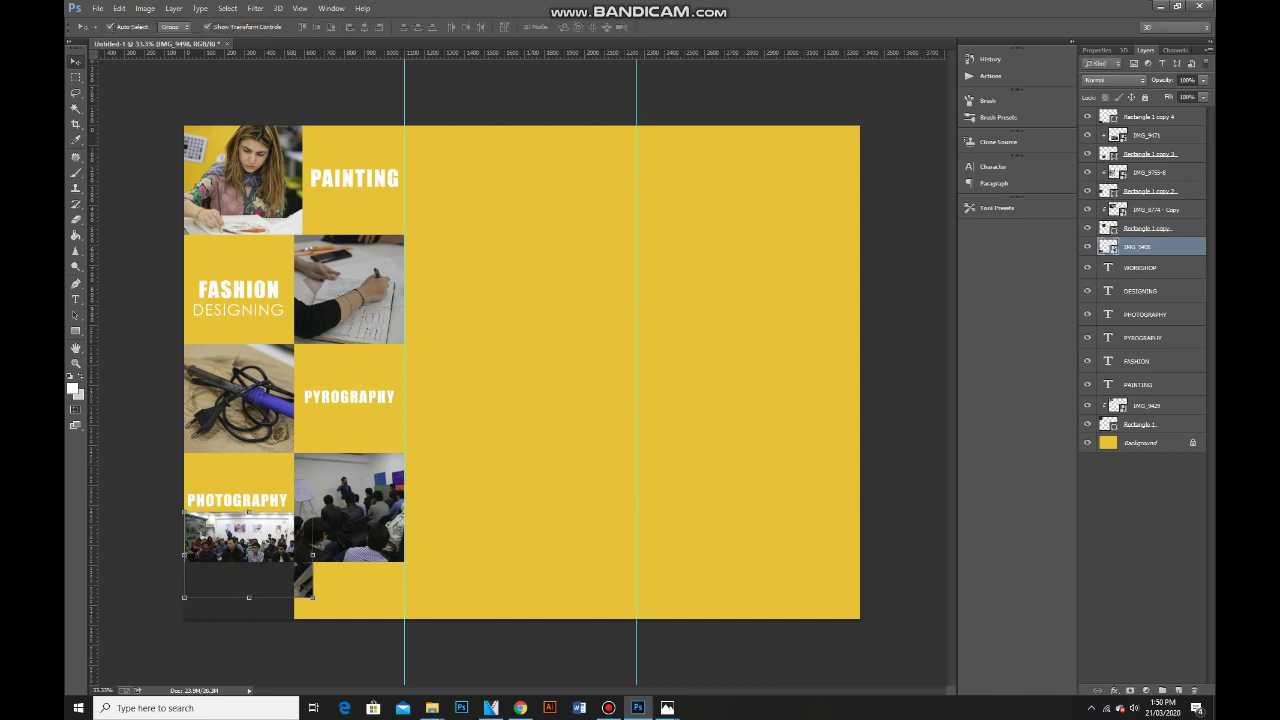
click(1148, 116)
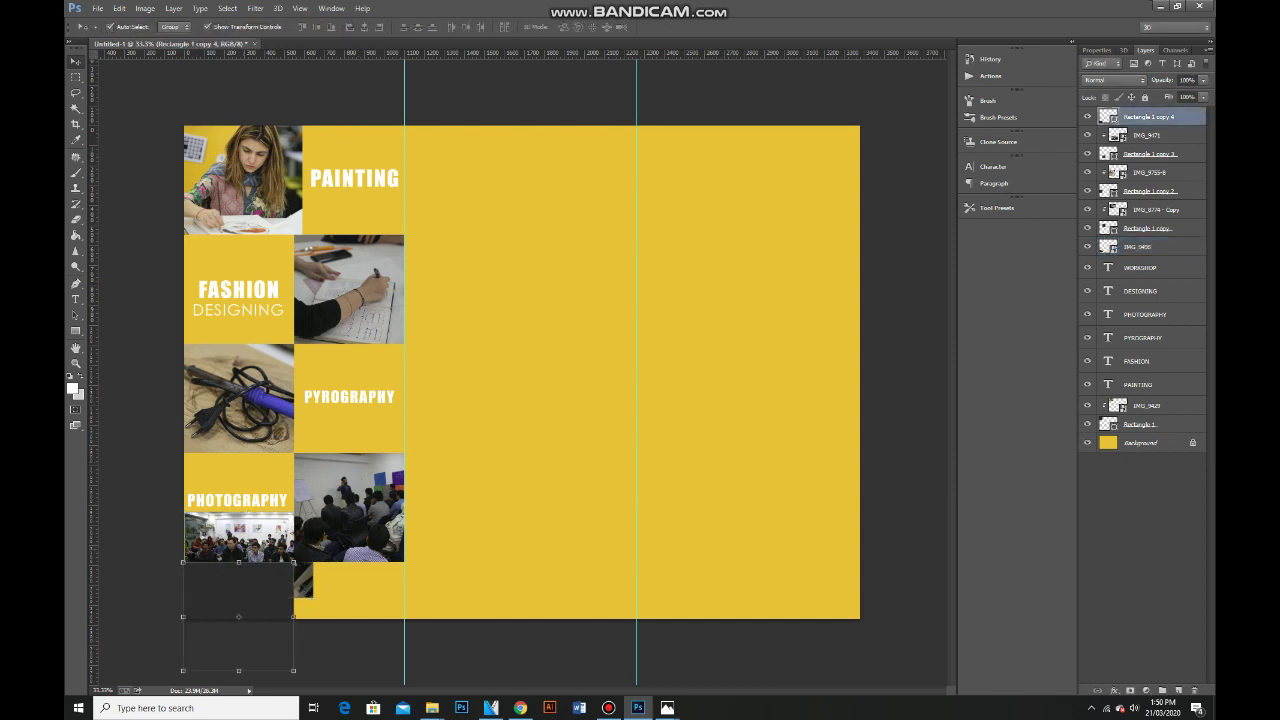
click(1140, 246)
drag(1140, 238, 1150, 114)
right_click(1205, 116)
click(1096, 311)
drag(290, 588, 294, 613)
click(1140, 560)
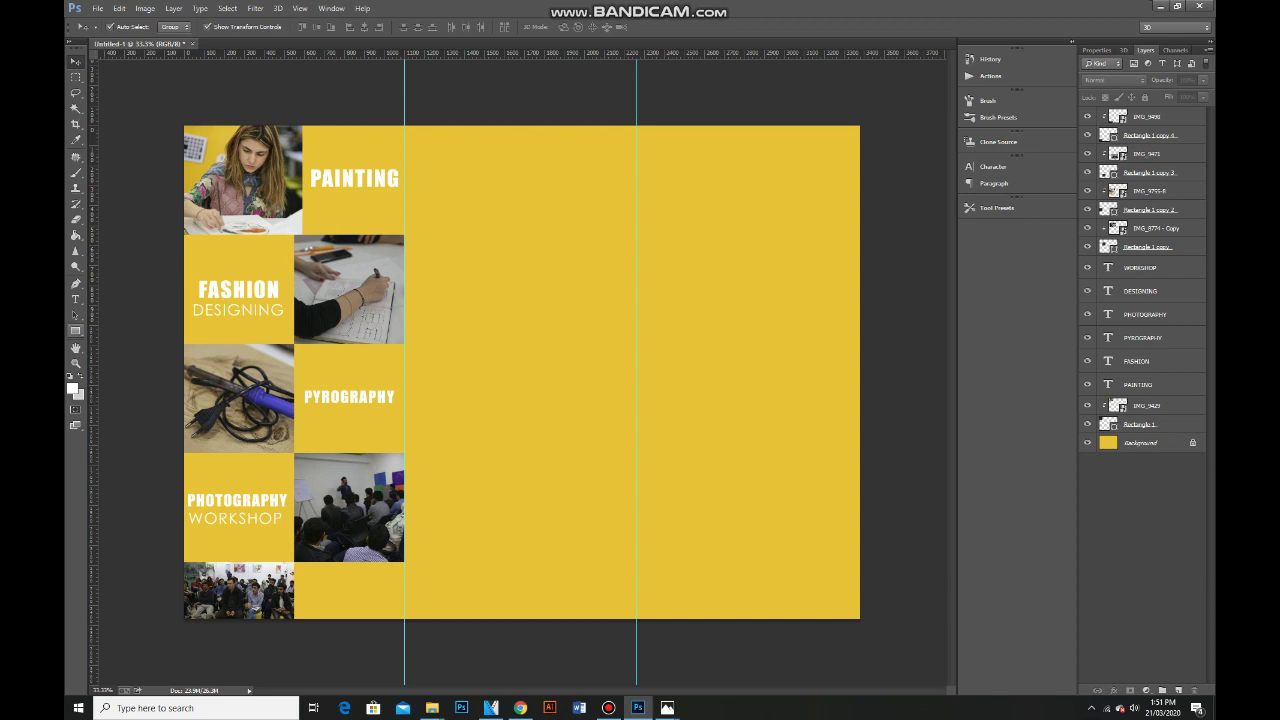
Set a dark grey foreground colour and type the letter N.
click(72, 388)
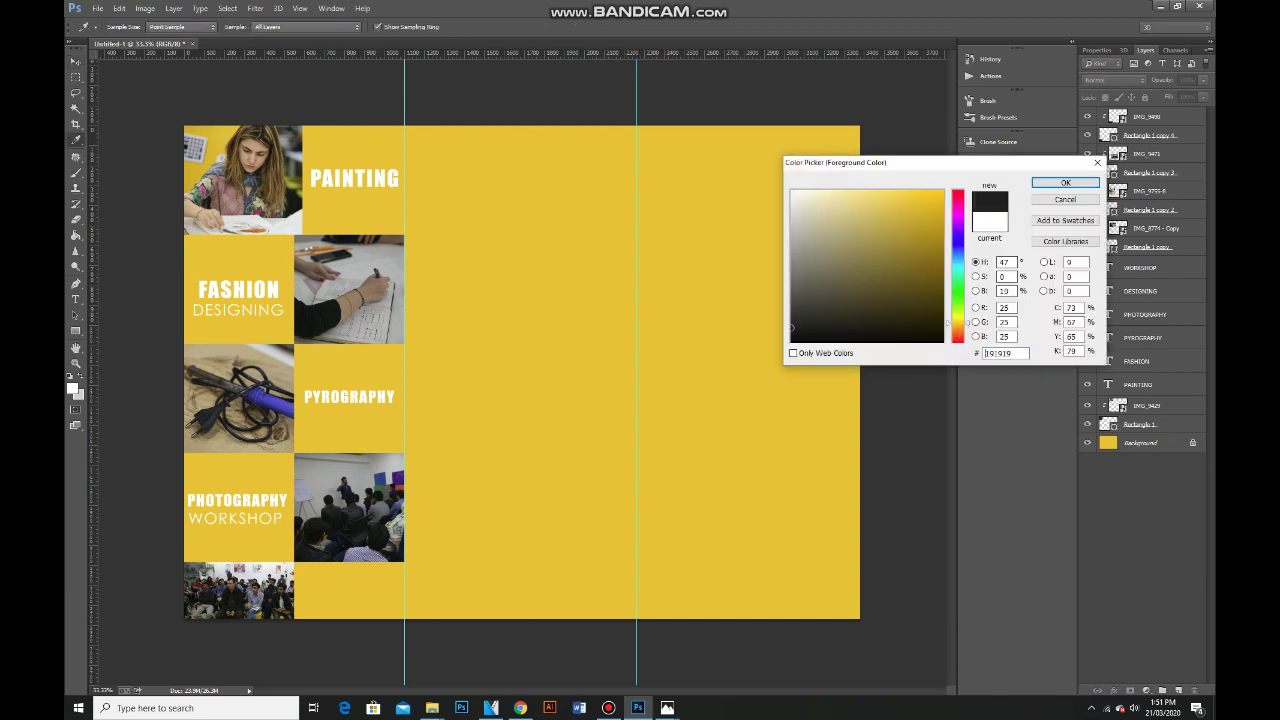
click(1065, 182)
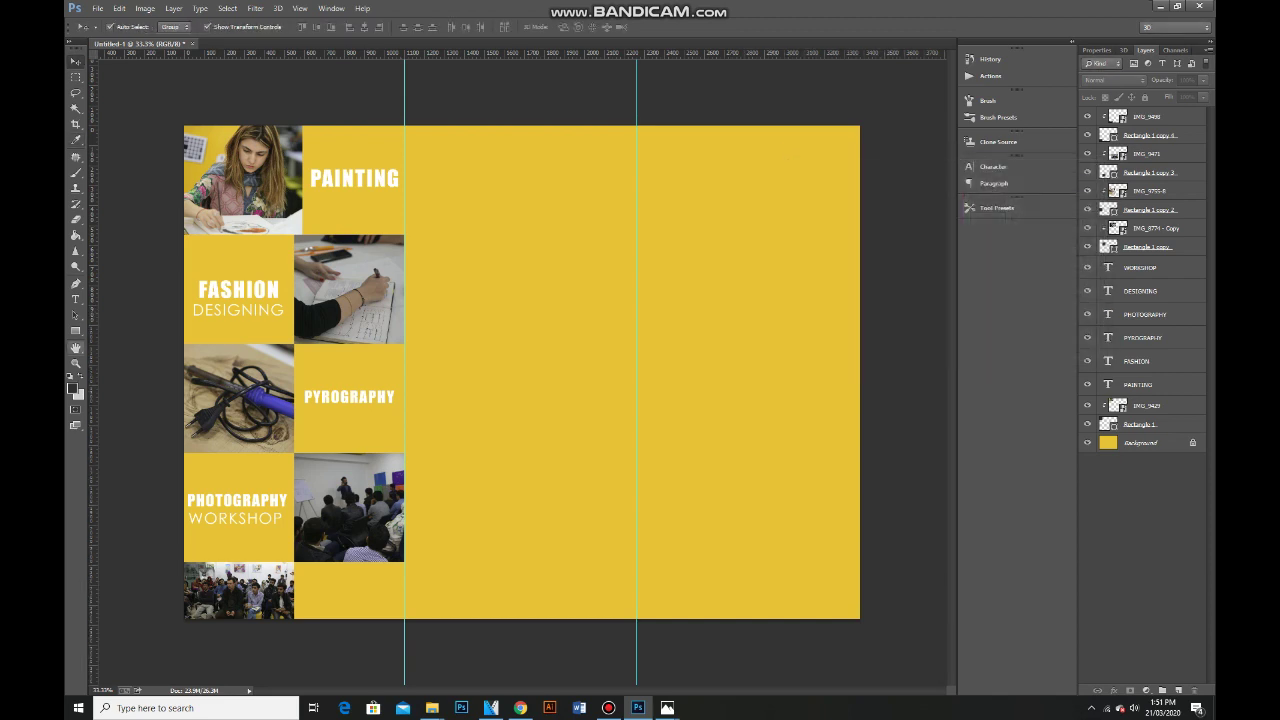
key(t)
click(478, 343)
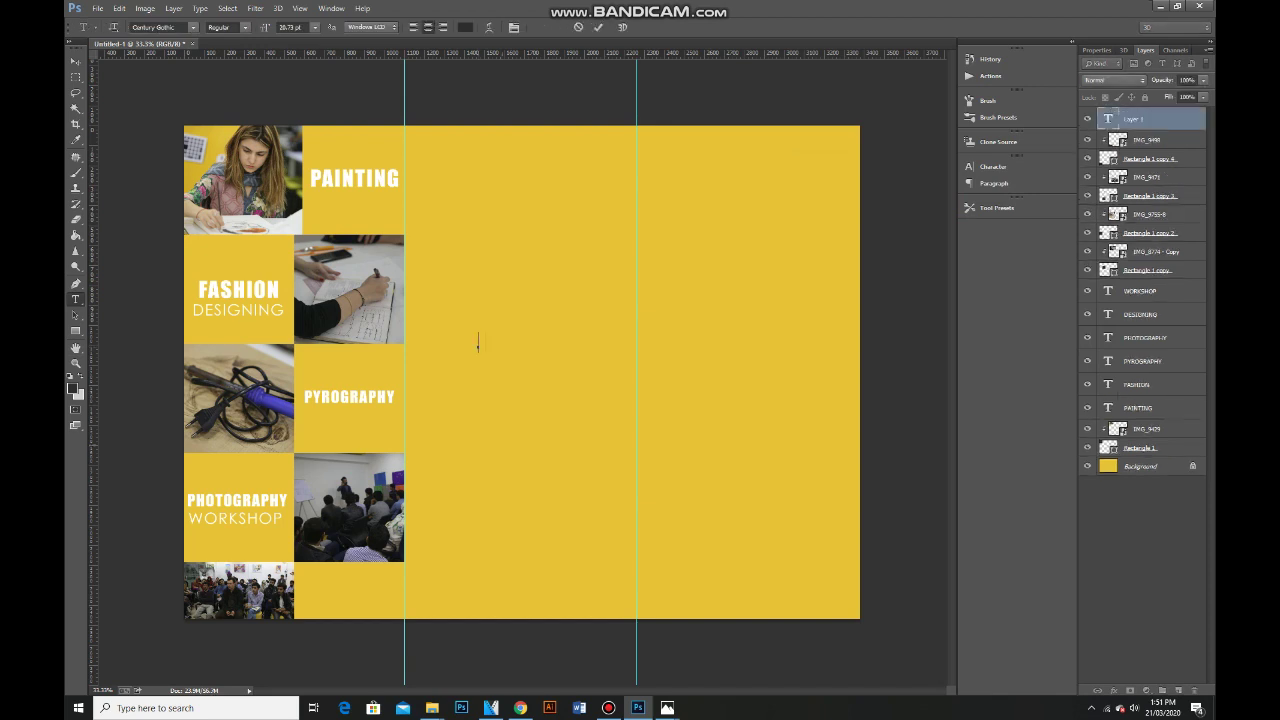
text(N)
key(ctrl+t)
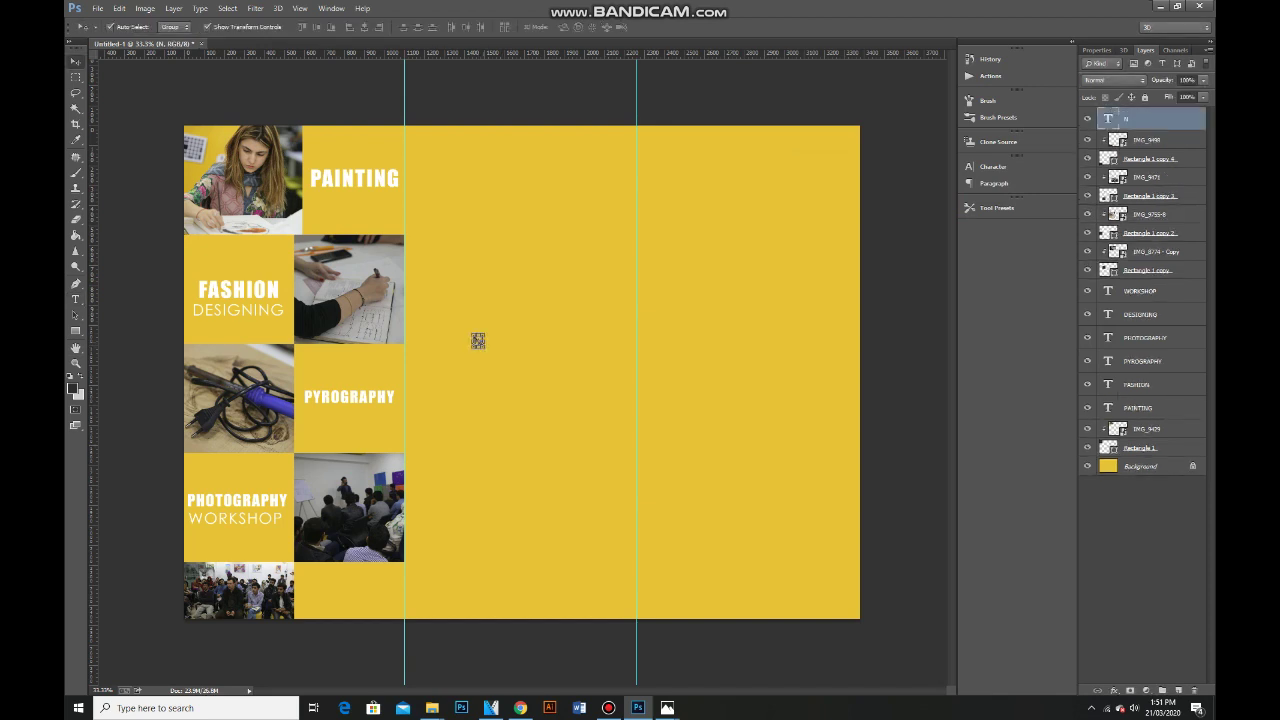
Enlarge the N to fill the right panel and duplicate it into the middle panel.
drag(625, 452, 777, 374)
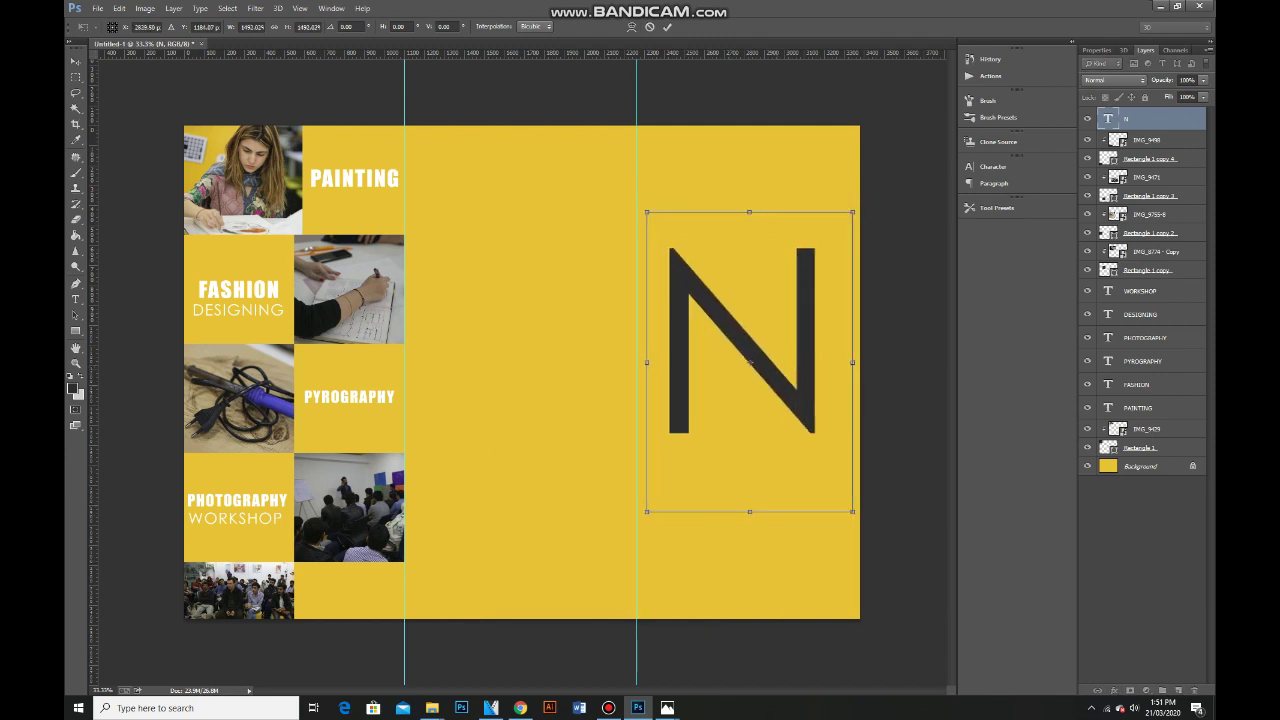
drag(647, 212, 640, 204)
drag(852, 204, 836, 268)
key(Return)
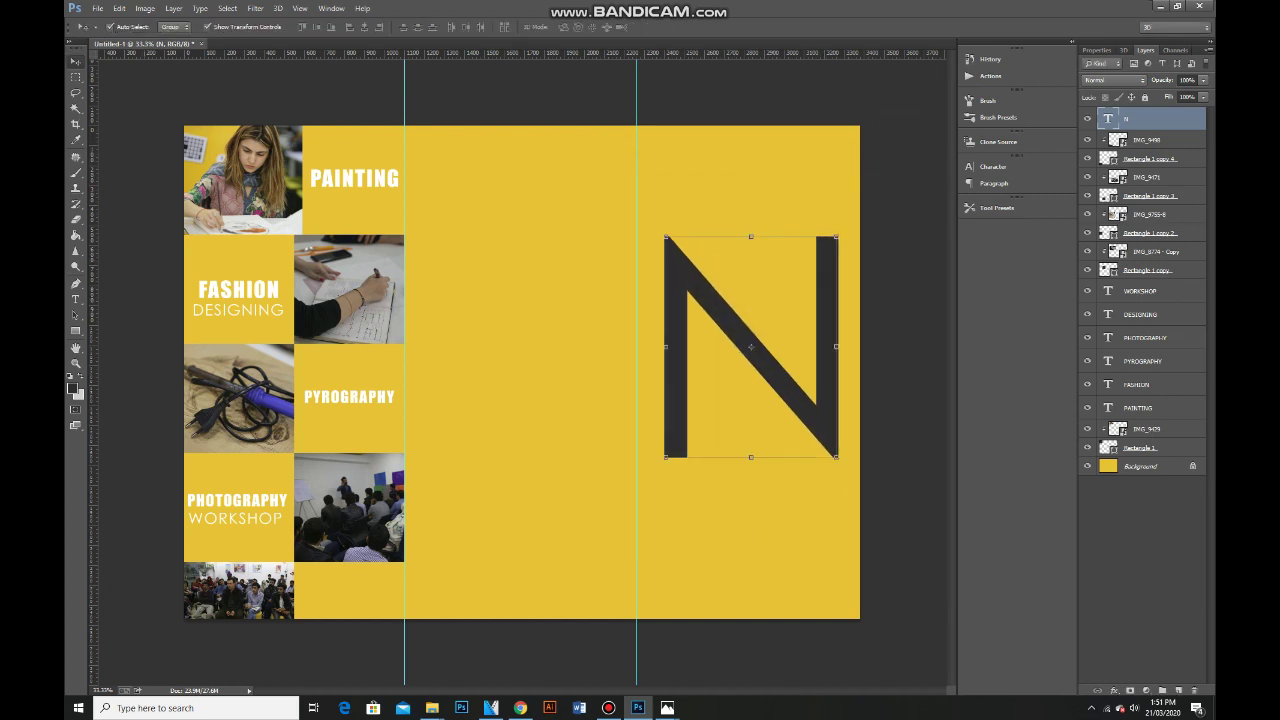
drag(736, 280, 505, 290)
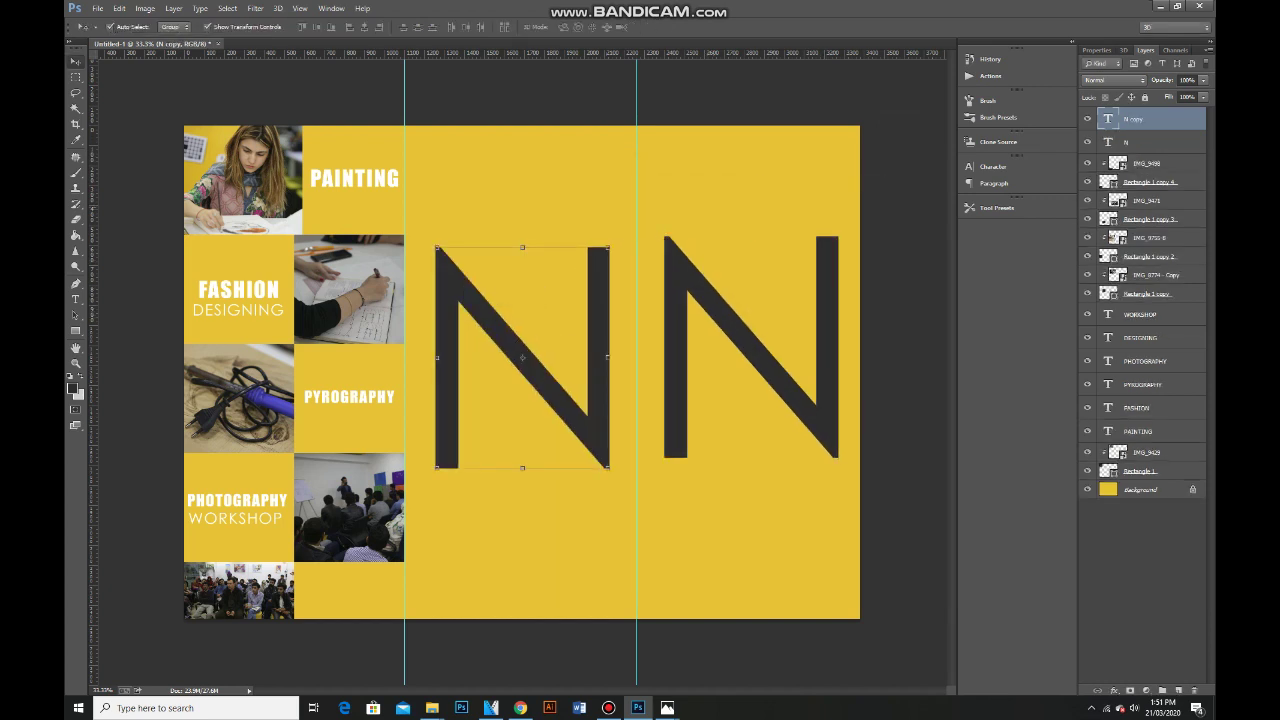
Shrink the middle N copy to a small size.
key(ctrl+t)
drag(654, 204, 494, 429)
drag(451, 491, 493, 349)
drag(536, 287, 485, 358)
key(Return)
Retype the N copy as 'NIFTYSPHERE INSTITUTE OF ARTS & DES'.
key(t)
key(Return)
text(NIFTYSPH)
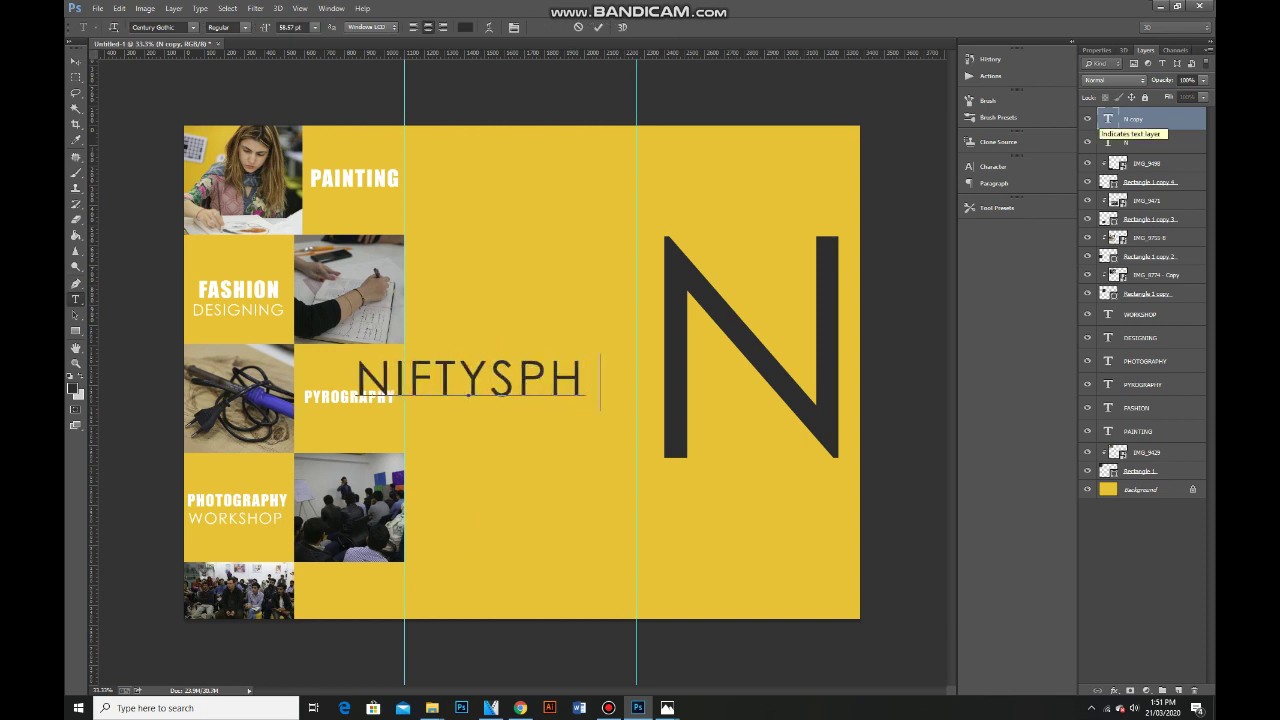
text(ERE INS)
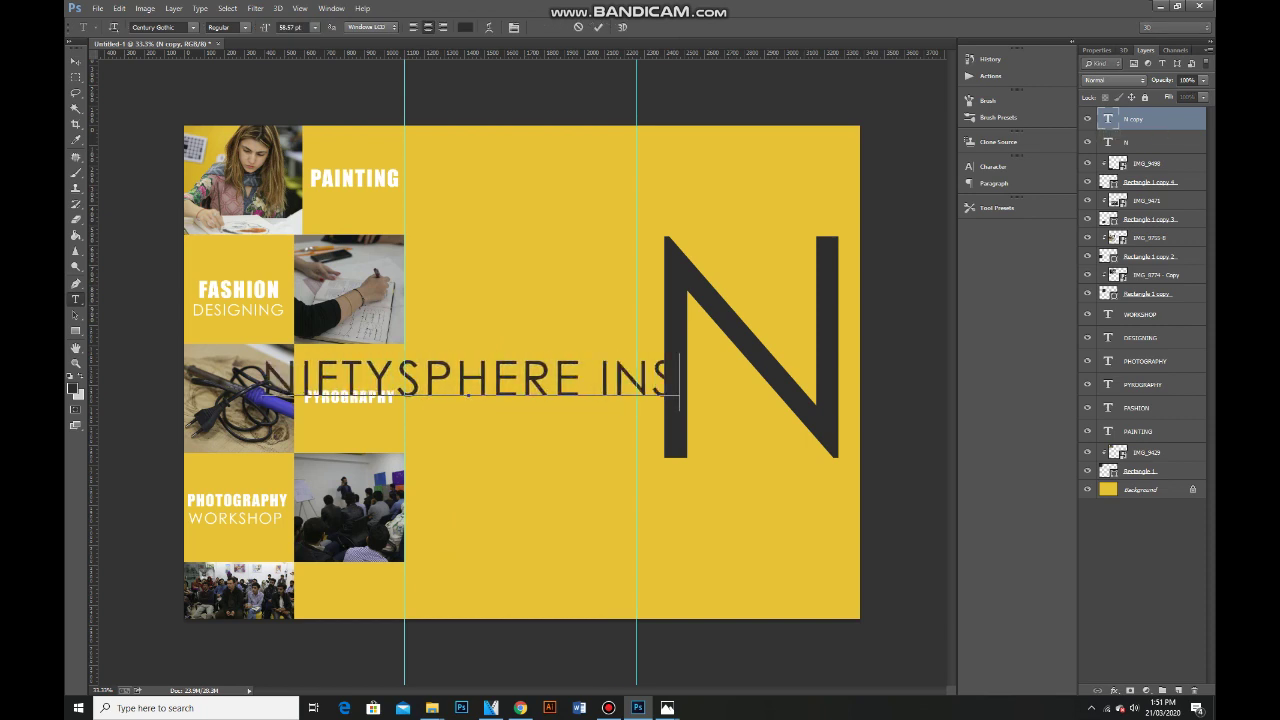
text(TITUTE)
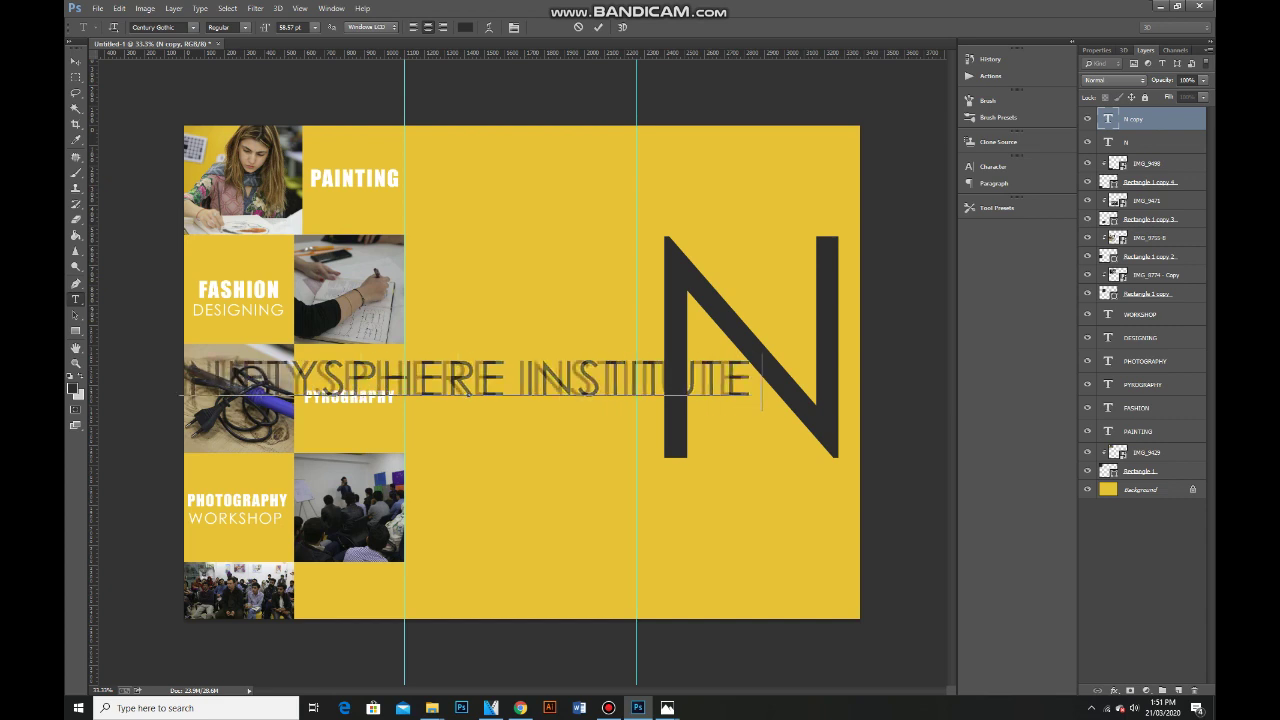
text( OF ARTS)
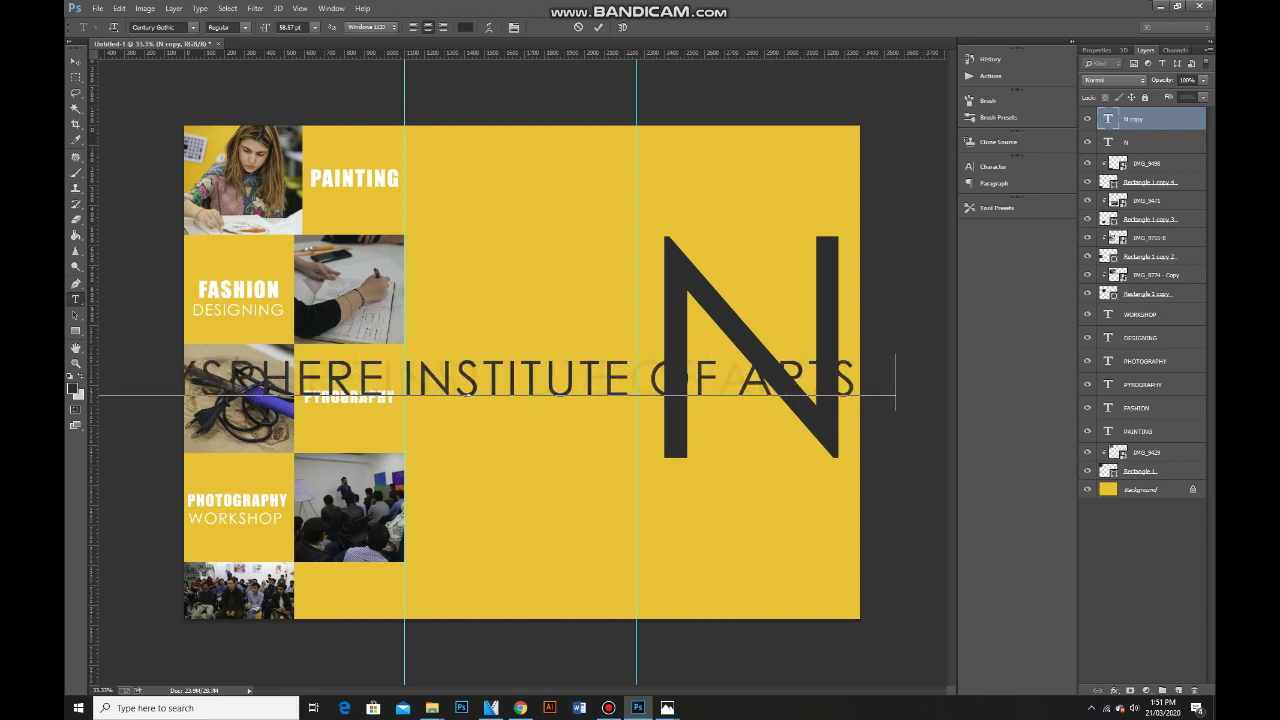
text( & DES)
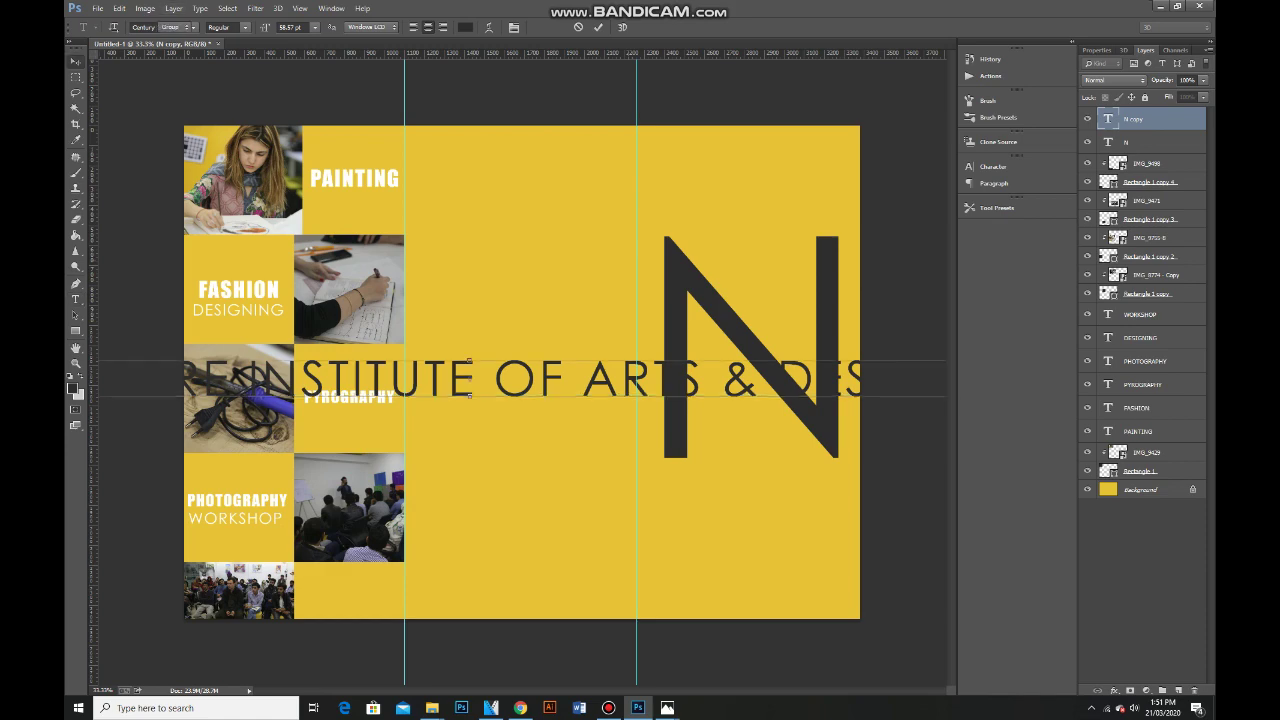
key(ctrl+Return)
key(v)
Scale the name line and place it just below the large N, matching its width.
key(ctrl+minus)
key(ctrl+minus)
drag(773, 367, 621, 437)
key(ctrl+plus)
key(ctrl+plus)
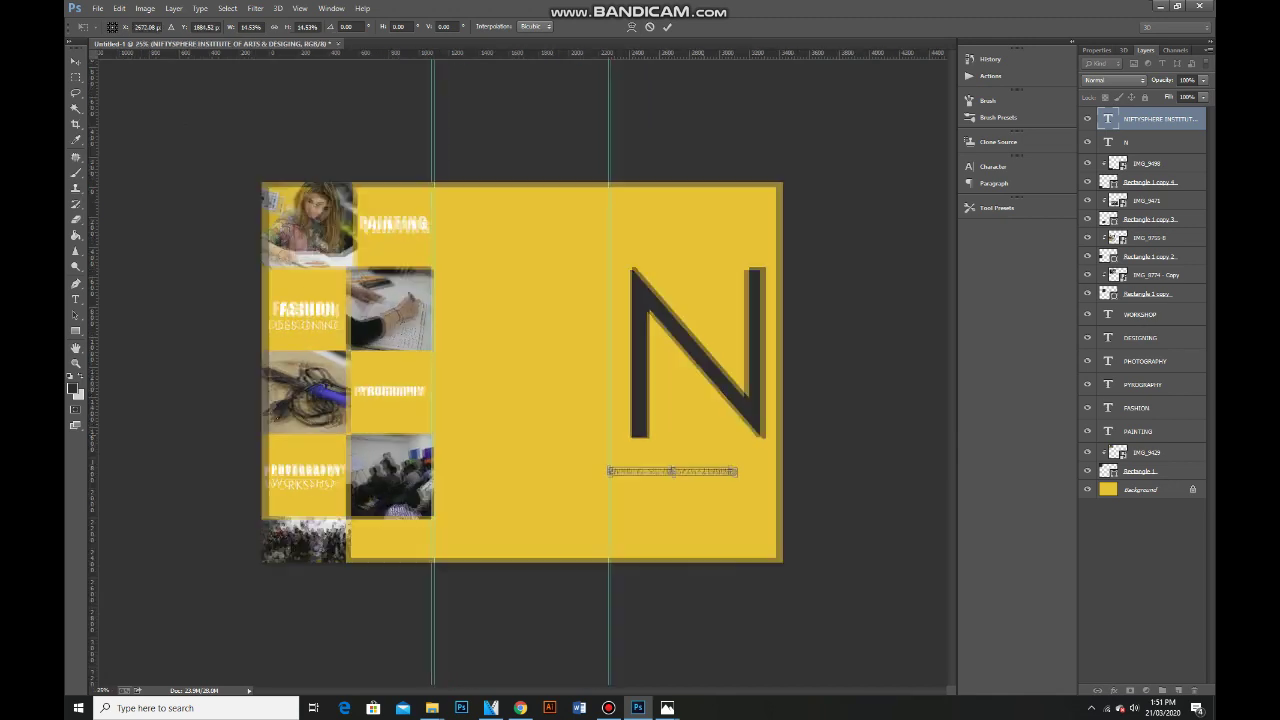
drag(708, 500, 737, 466)
drag(829, 467, 841, 467)
key(Return)
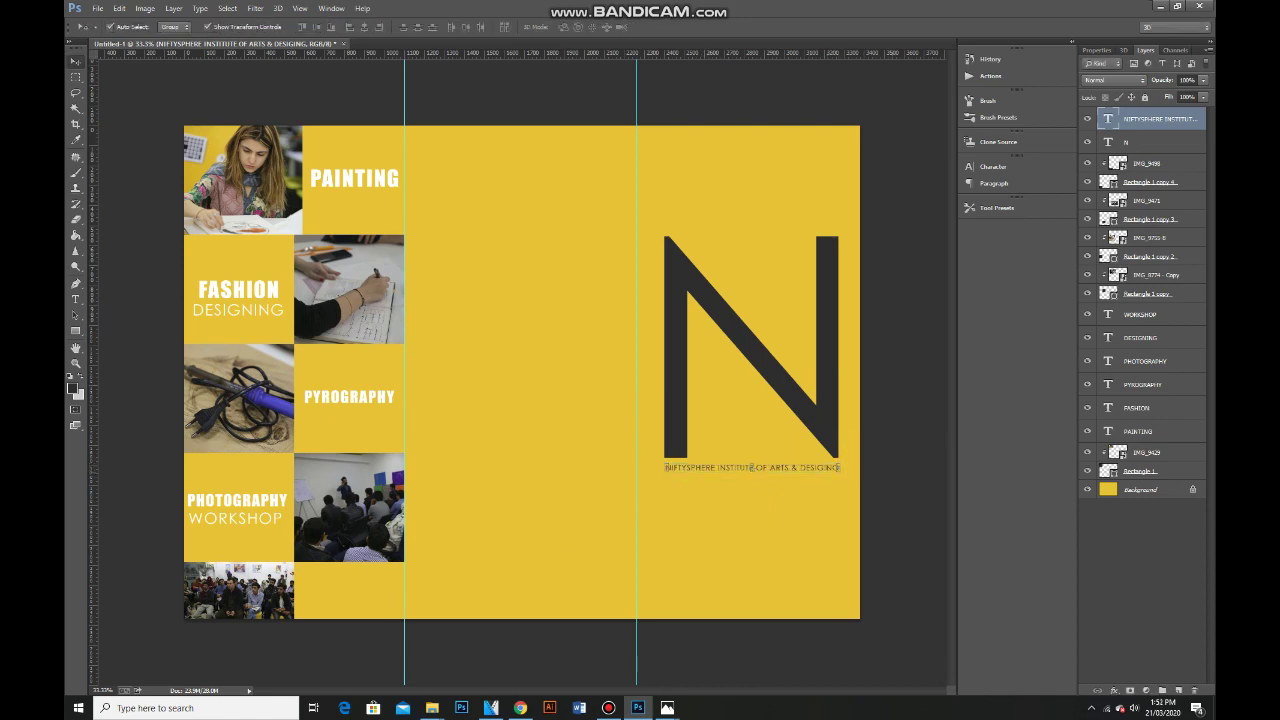
Draw a white (#ffffff) rounded rectangle bar over the caption and move it beneath the text.
key(ctrl+plus)
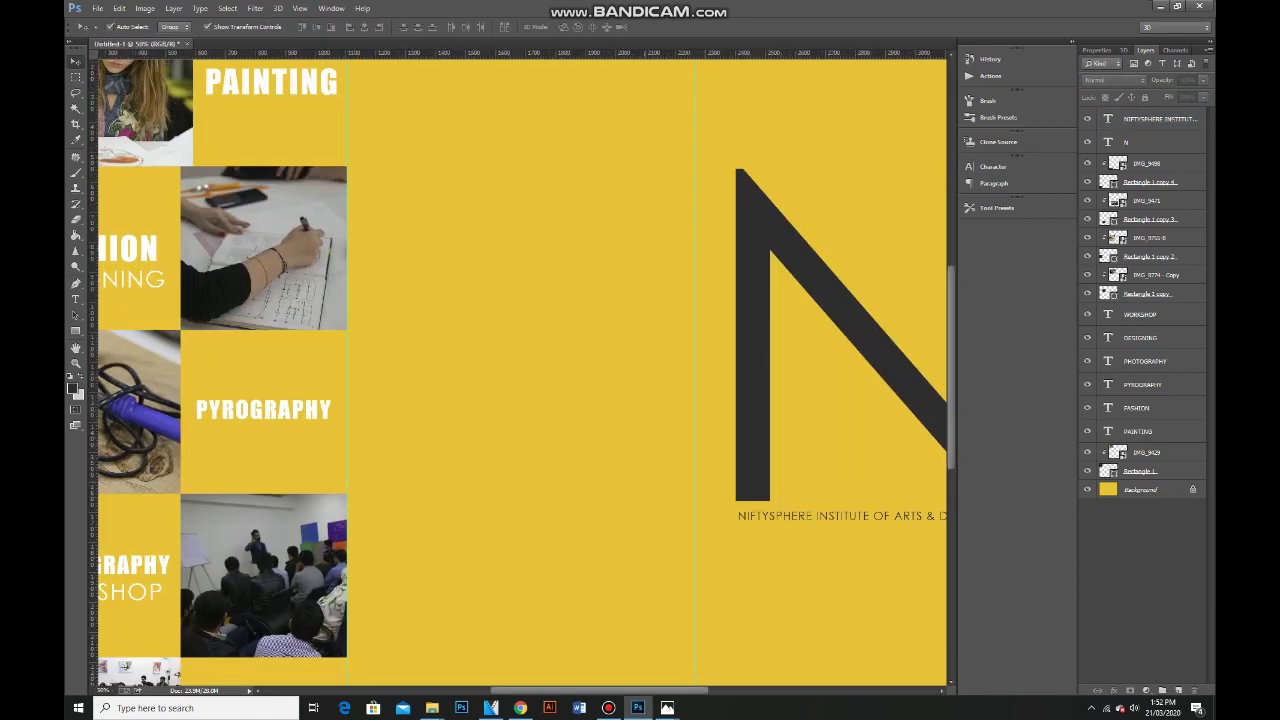
scroll(523, 368, down, 3)
scroll(523, 368, right, 4)
drag(75, 331, 75, 331)
click(135, 341)
click(72, 388)
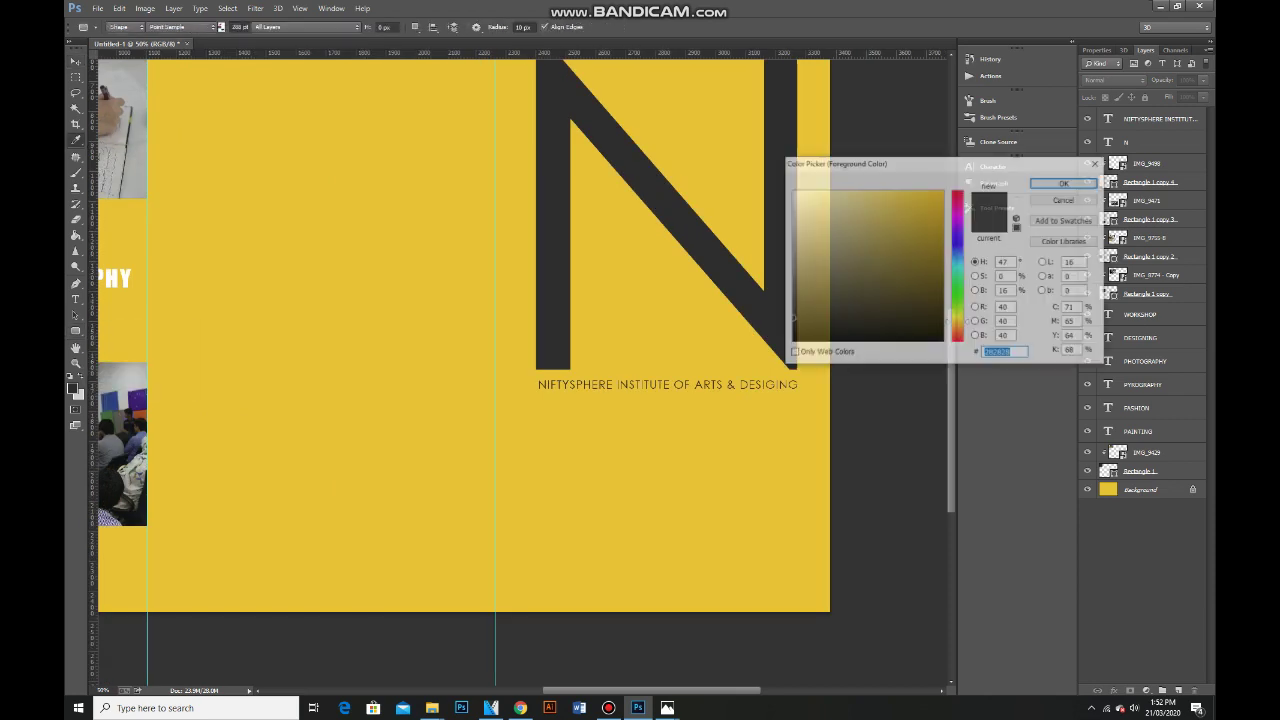
text(ffffff)
key(Return)
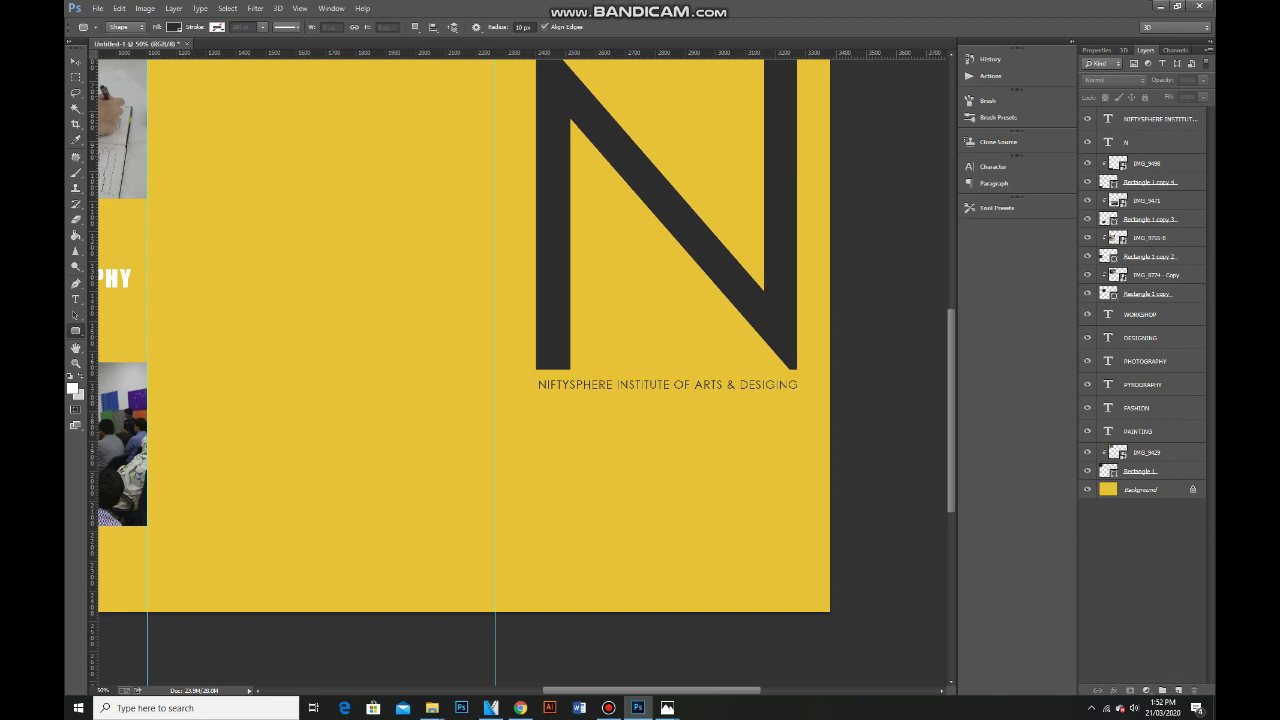
drag(536, 377, 799, 394)
key(F7)
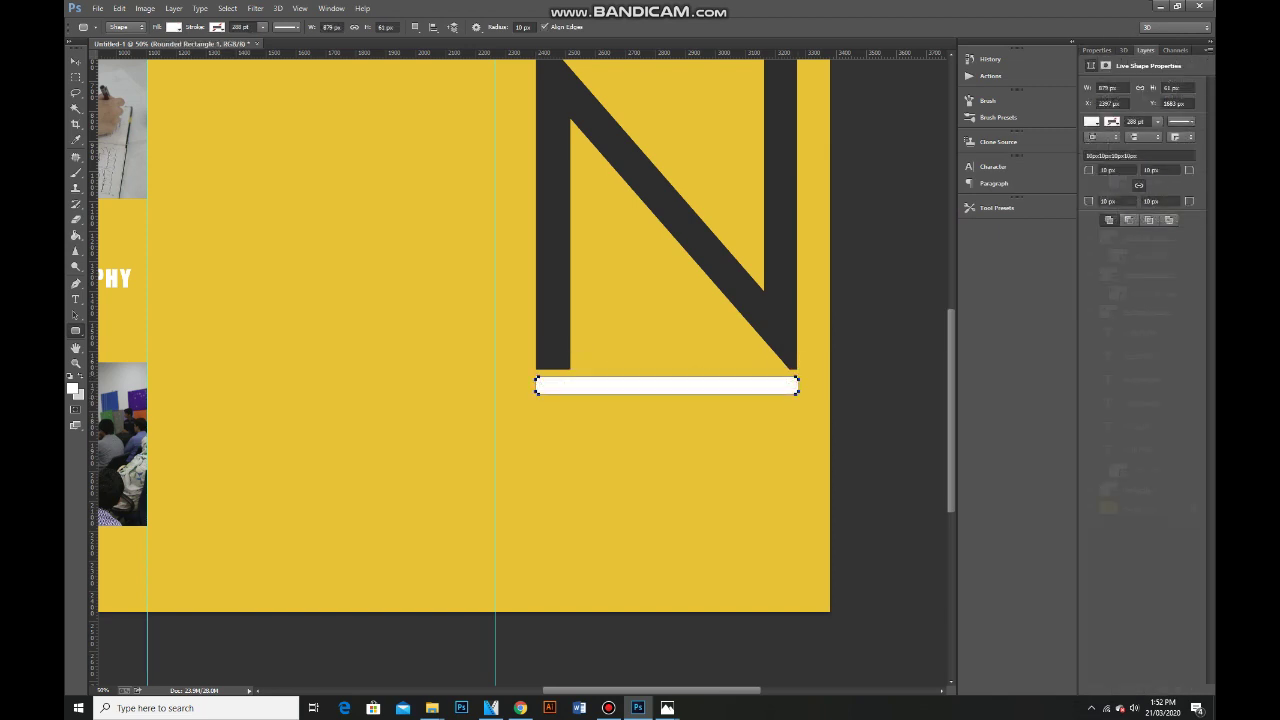
key(ctrl+[)
Set the institute caption to Bold and zoom out to view the brochure.
double_click(1108, 119)
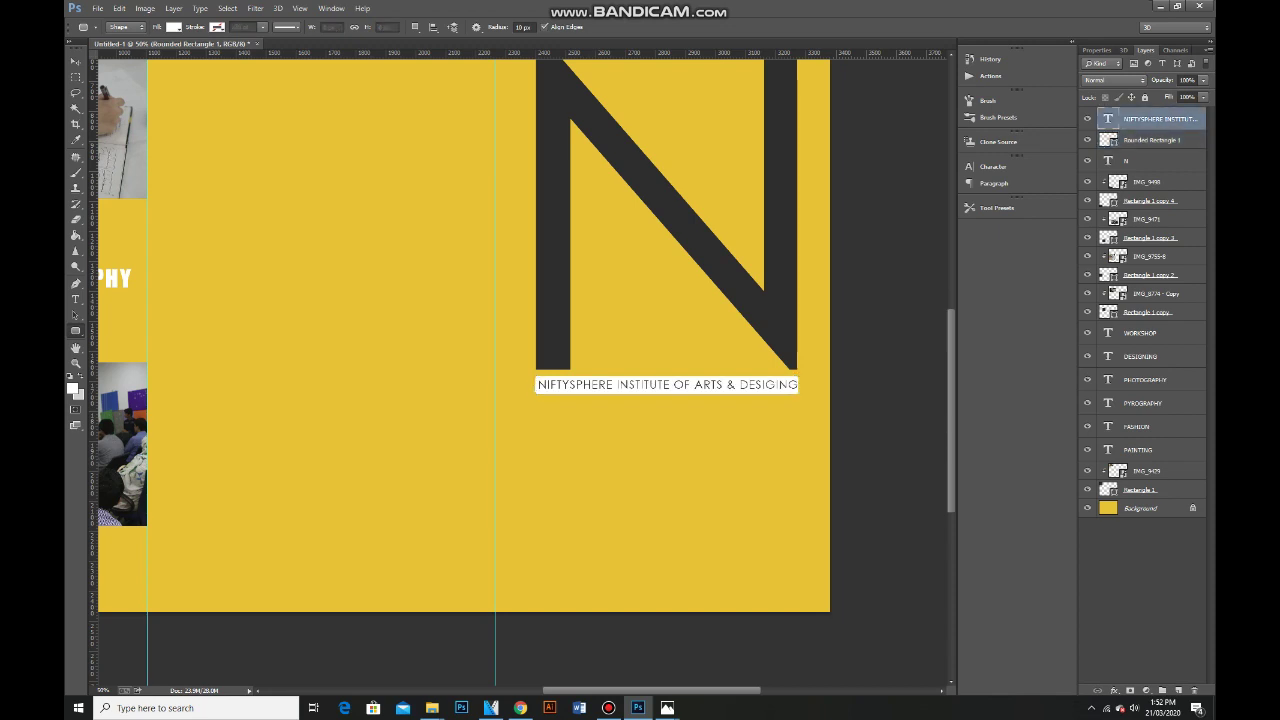
click(225, 27)
click(225, 52)
click(75, 61)
key(ctrl+alt+a)
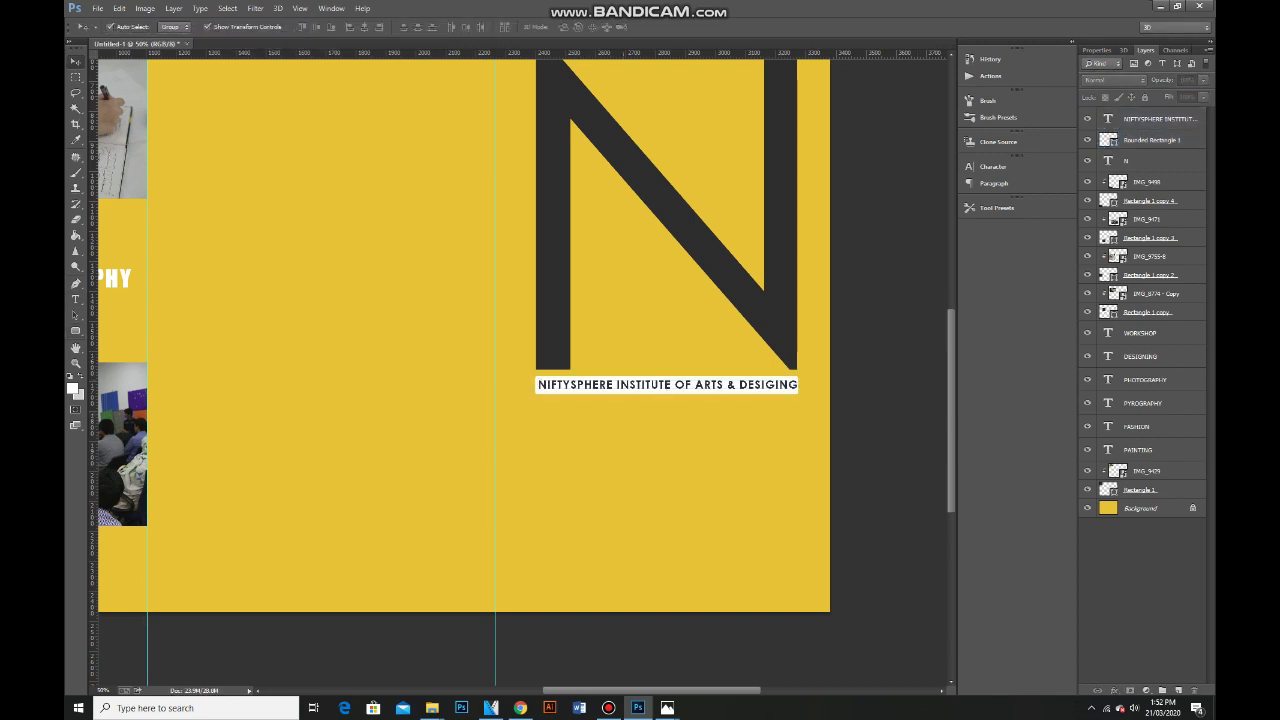
key(ctrl+minus)
key(ctrl+minus)
key(ctrl+plus)
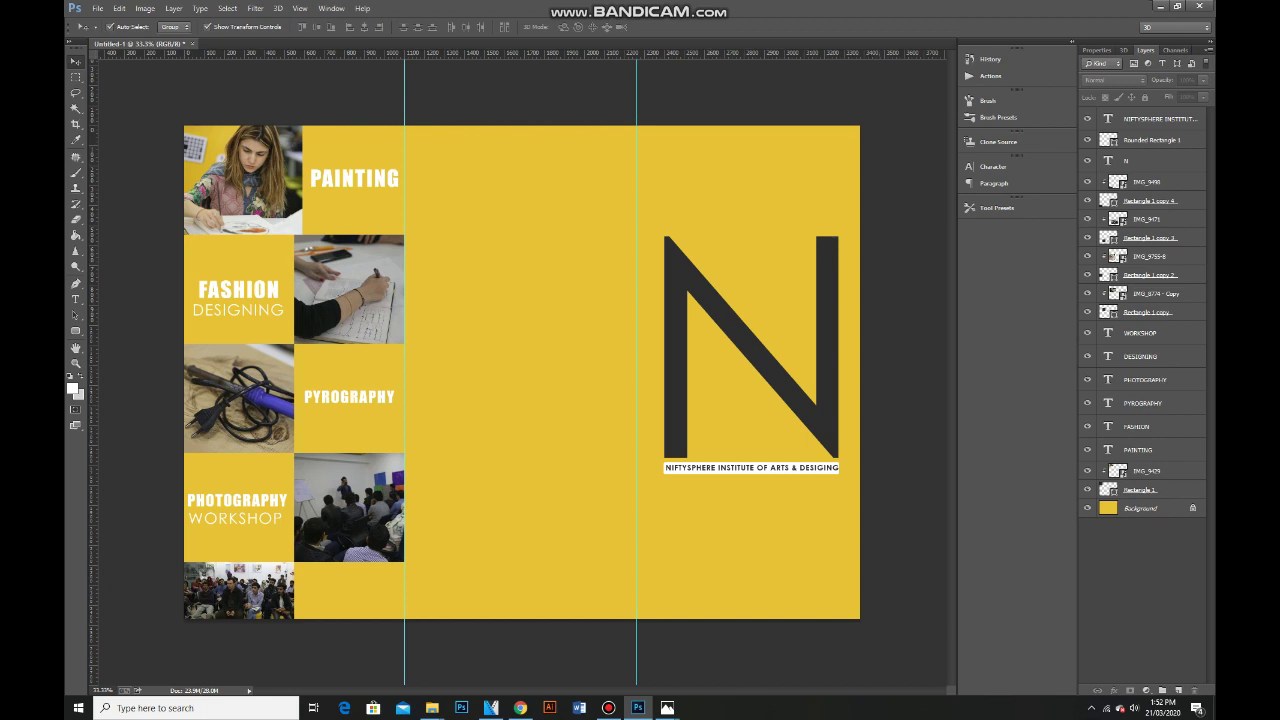
Duplicate the large N to the left and shrink it low in the middle panel.
click(1150, 160)
drag(720, 345, 455, 330)
key(ctrl+t)
drag(400, 286, 545, 512)
drag(592, 578, 540, 520)
key(Return)
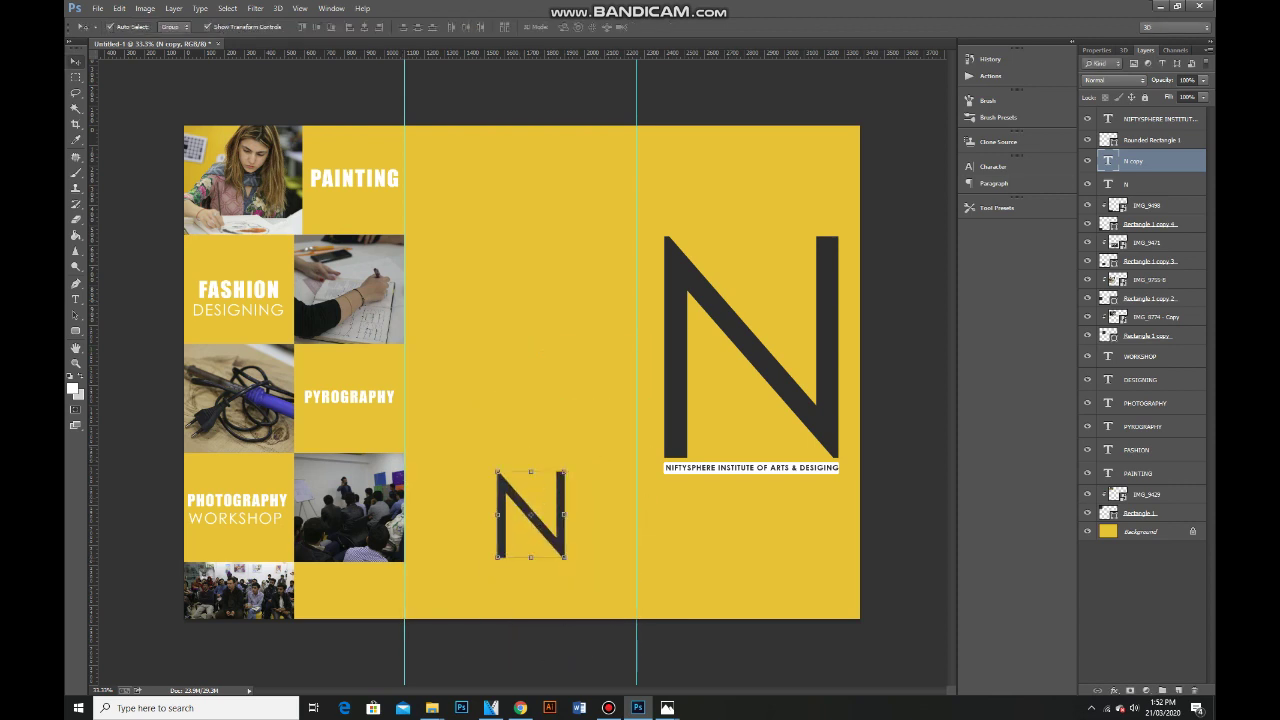
Retype the N copy as a heading (typed CONTACU) and shrink it to about a third.
key(t)
double_click(530, 515)
text(CON)
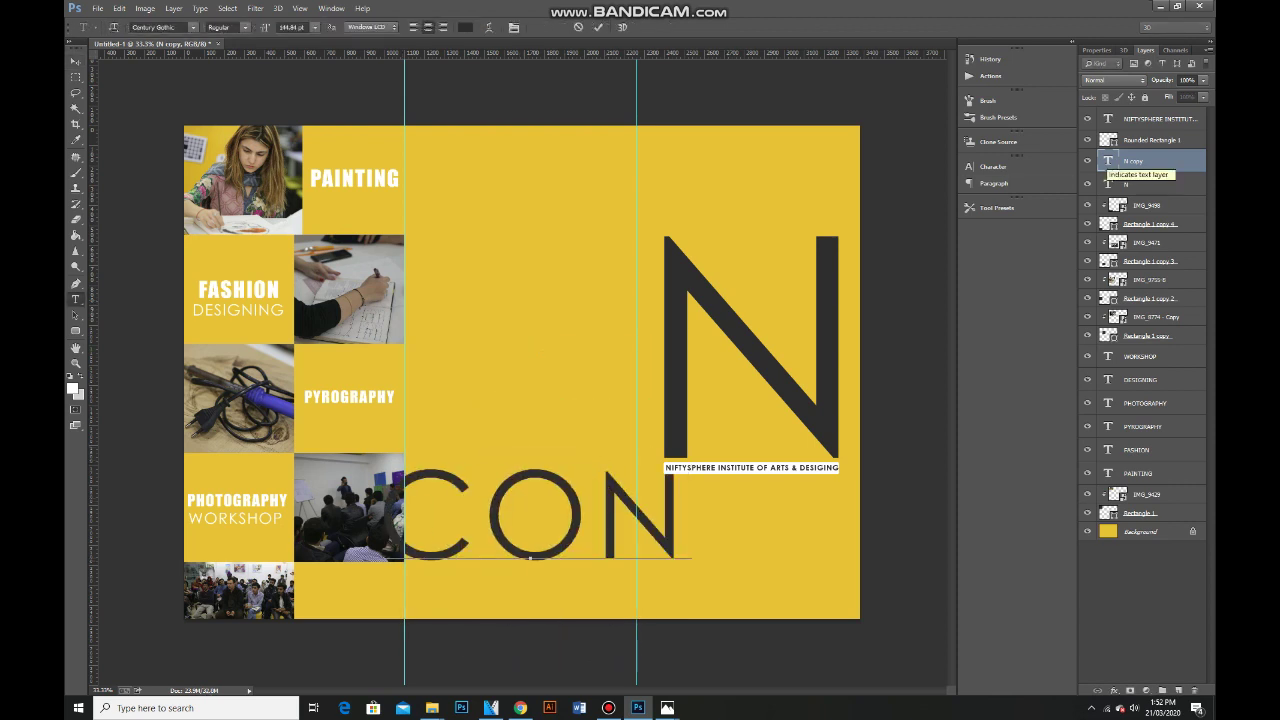
text(TACU)
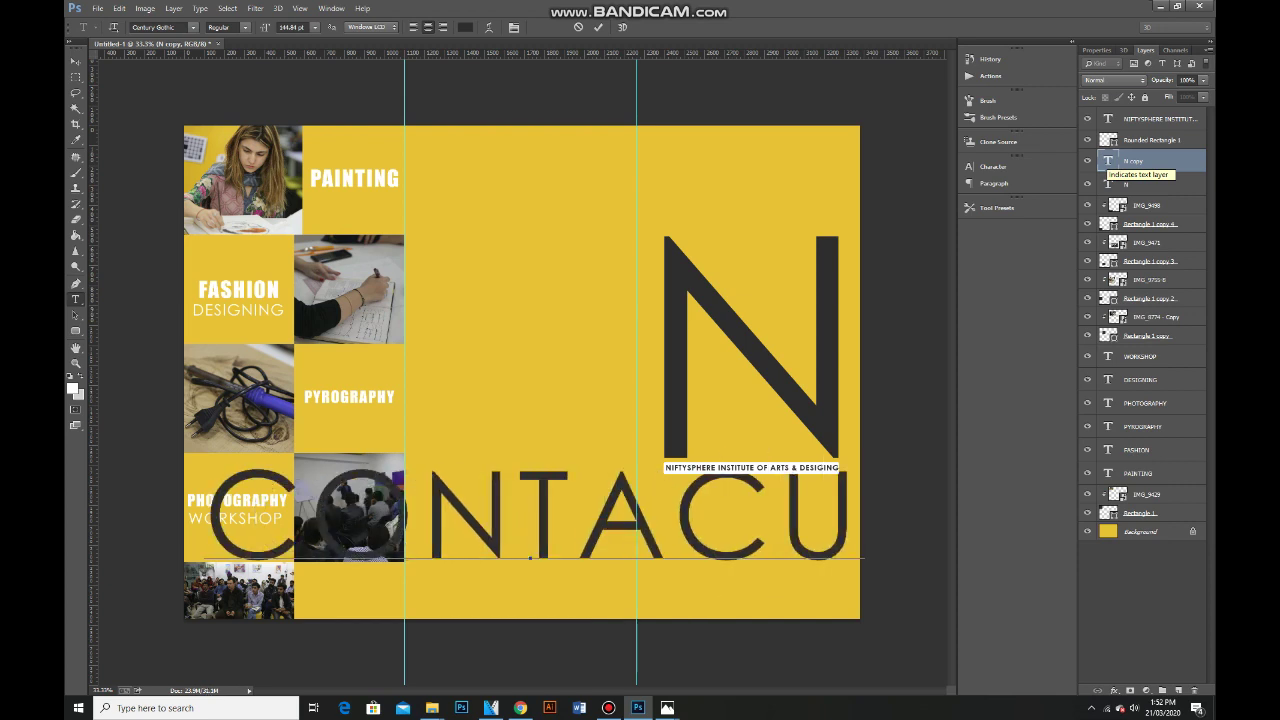
key(ctrl+Return)
key(v)
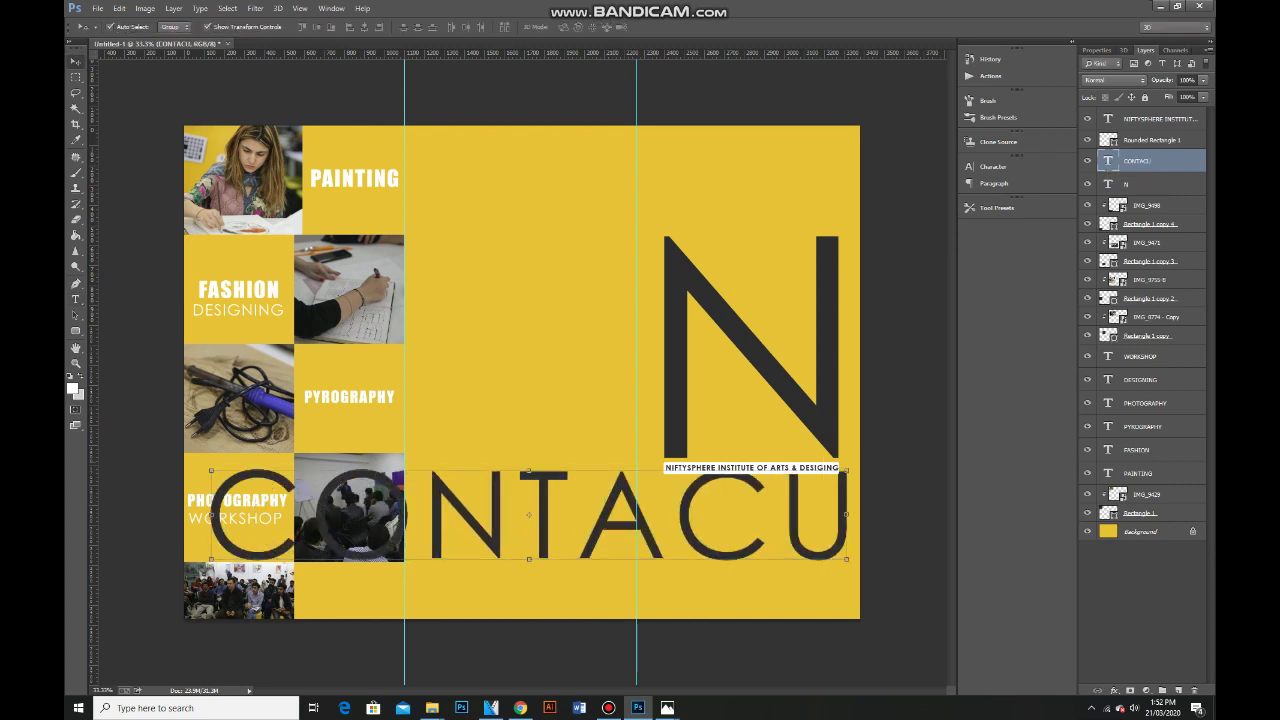
key(ctrl+t)
drag(211, 470, 508, 530)
key(Return)
Correct the heading to CONTACT and set it in the Impact font.
key(t)
double_click(508, 533)
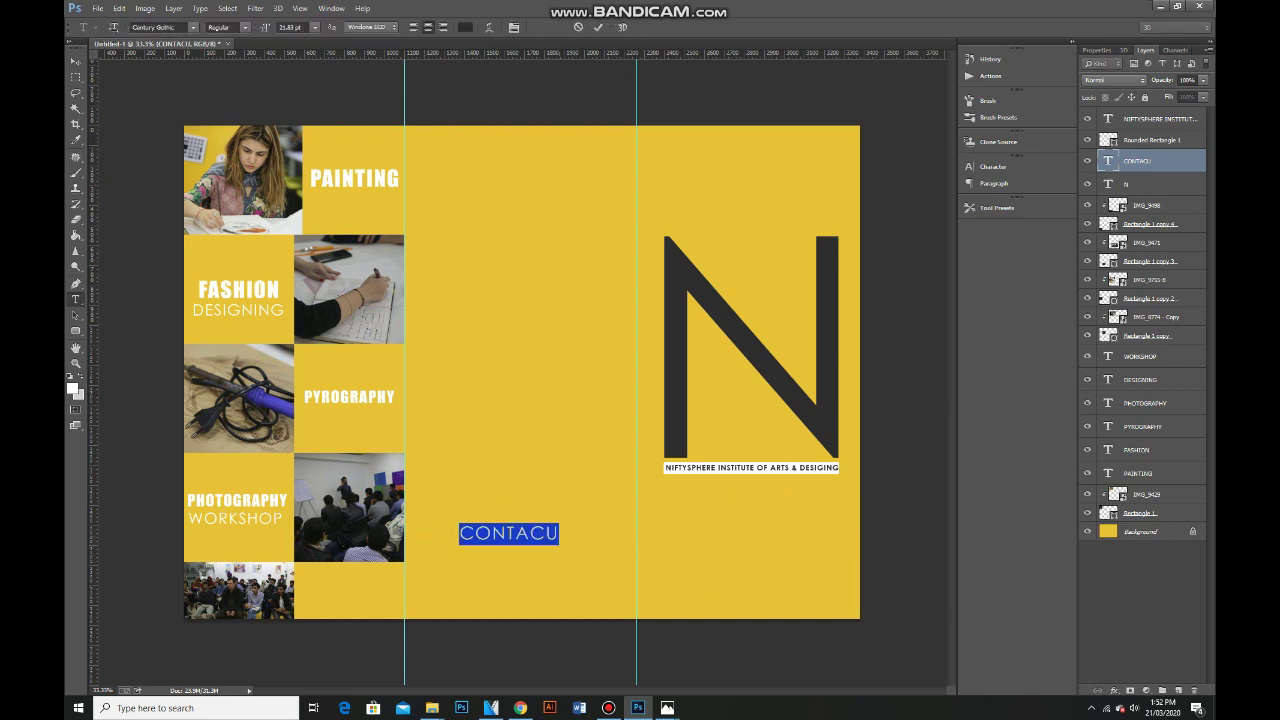
key(Right)
key(BackSpace)
text(T)
double_click(508, 535)
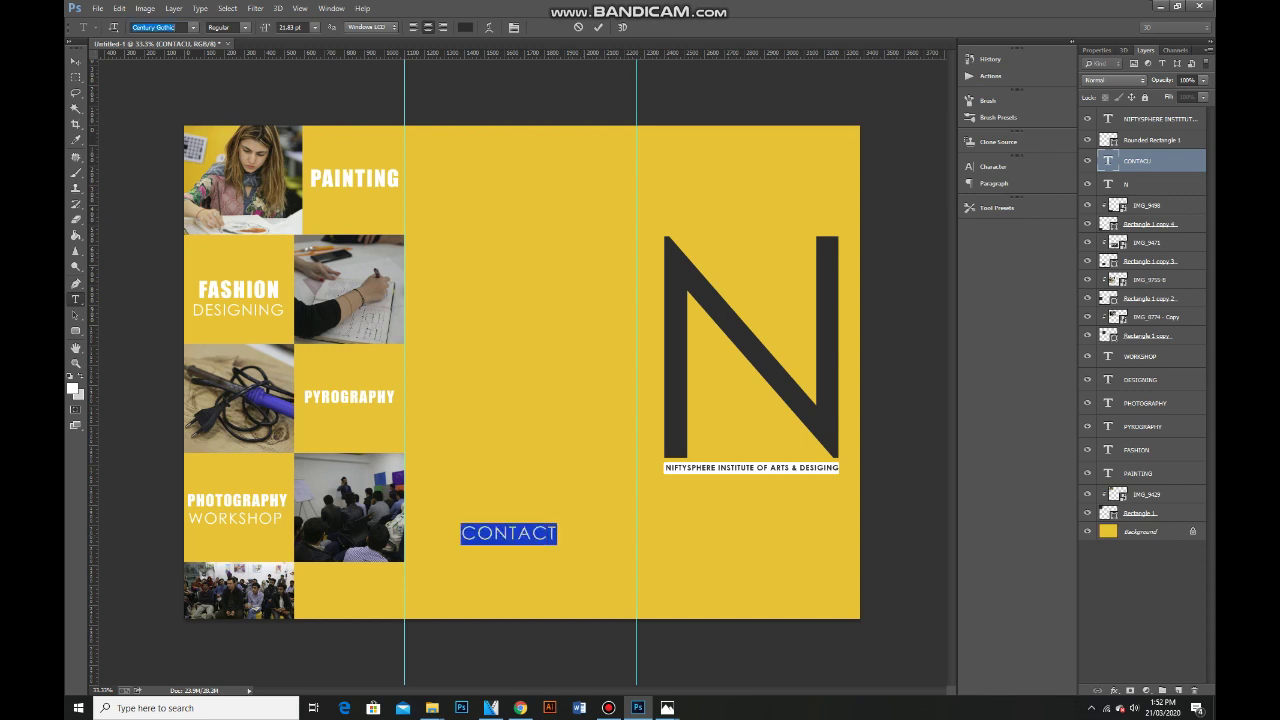
key(Return)
key(ctrl+Return)
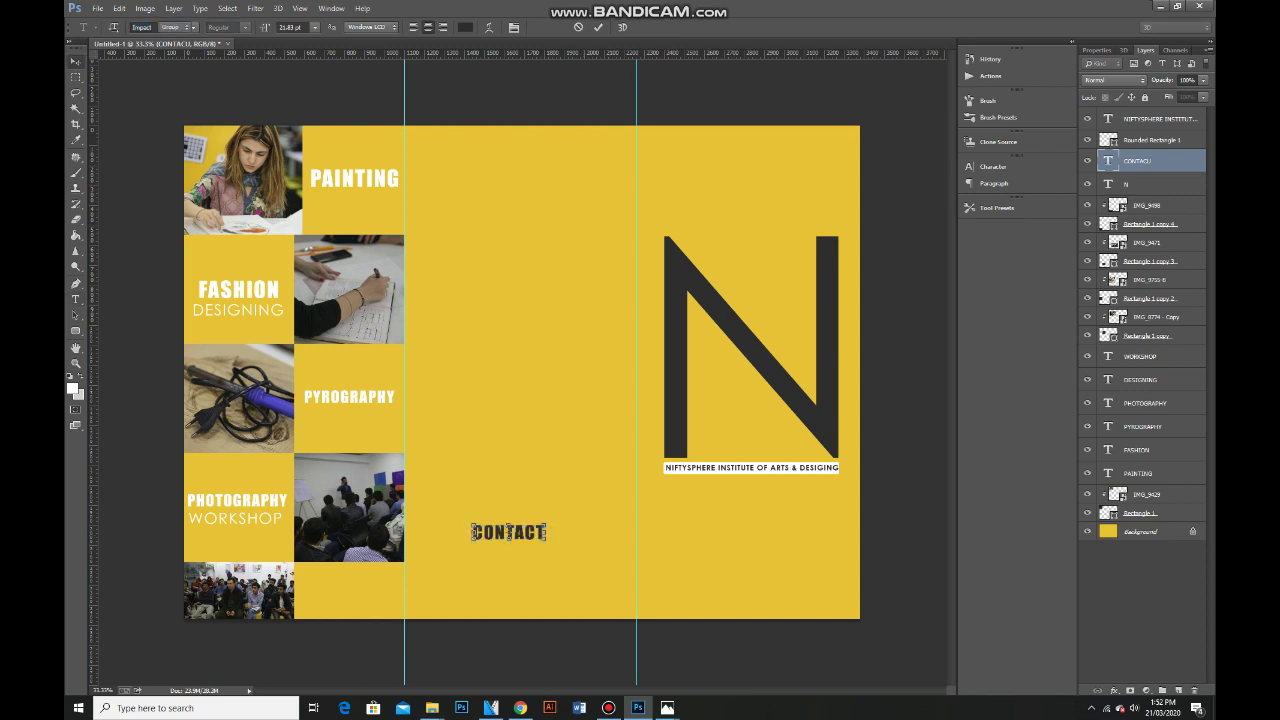
Enlarge the CONTACT heading and copy the institute caption below it.
key(v)
key(ctrl+t)
drag(546, 521, 515, 532)
key(Return)
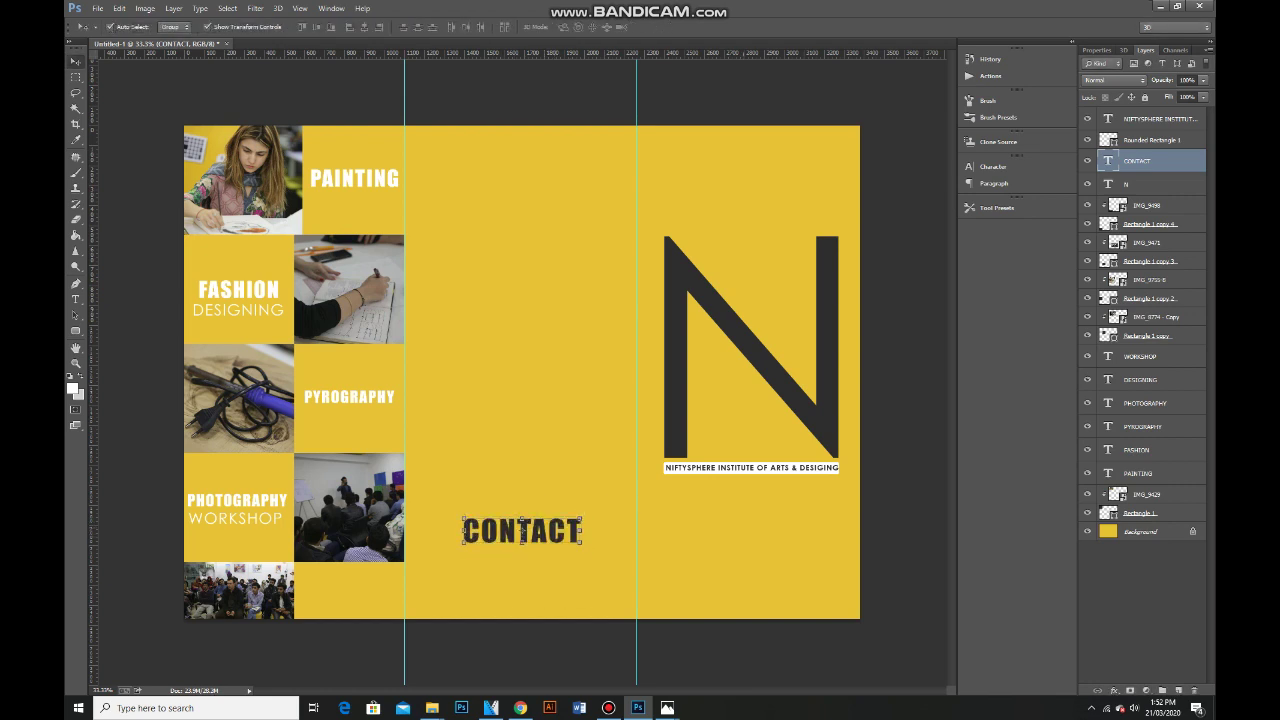
drag(751, 467, 534, 564)
Replace the caption copy's text with the institute's two contact phone numbers.
key(t)
click(534, 564)
key(ctrl+a)
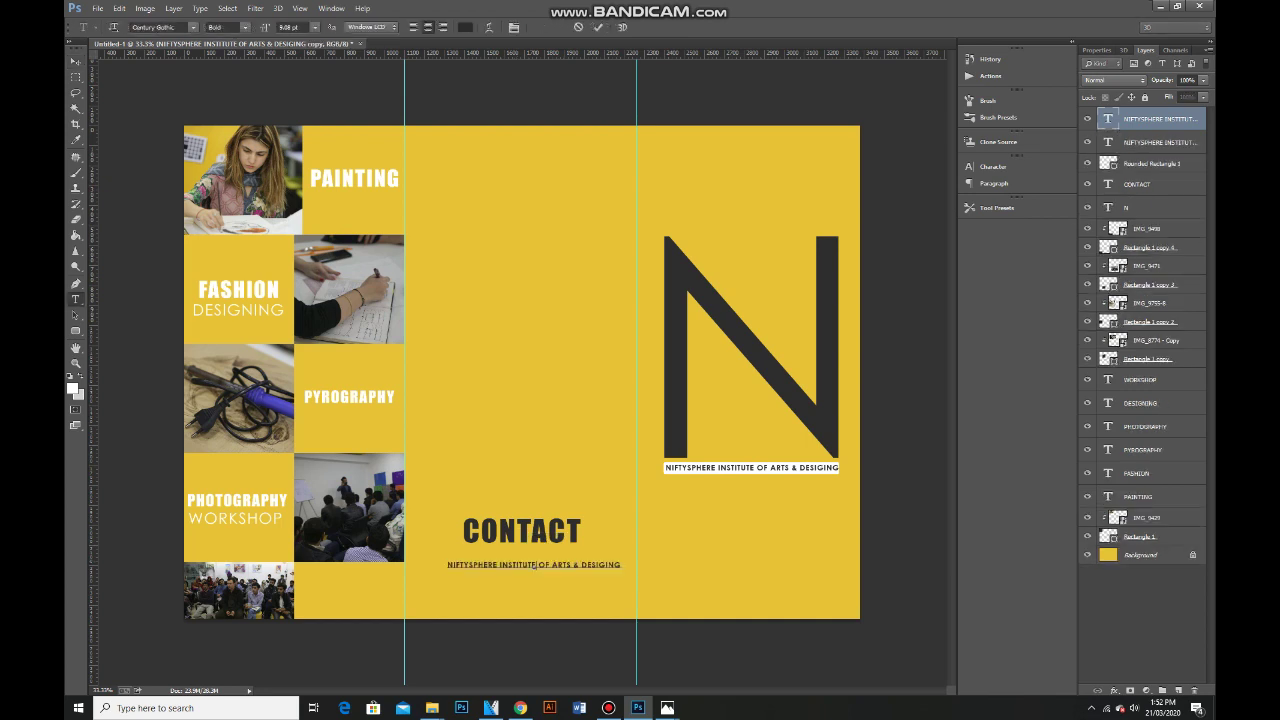
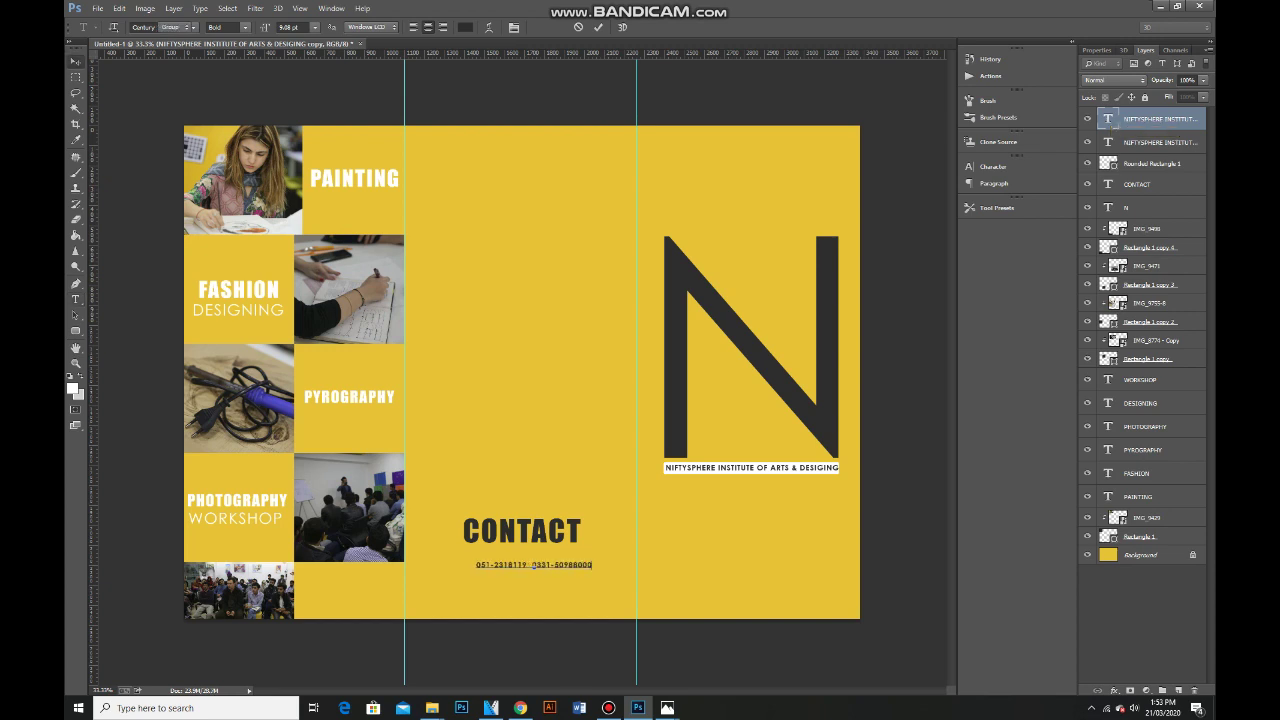
key(ctrl+Return)
Move the phone-number line under CONTACT and centre the two horizontally.
key(v)
drag(575, 547, 560, 534)
scroll(539, 504, up, 1)
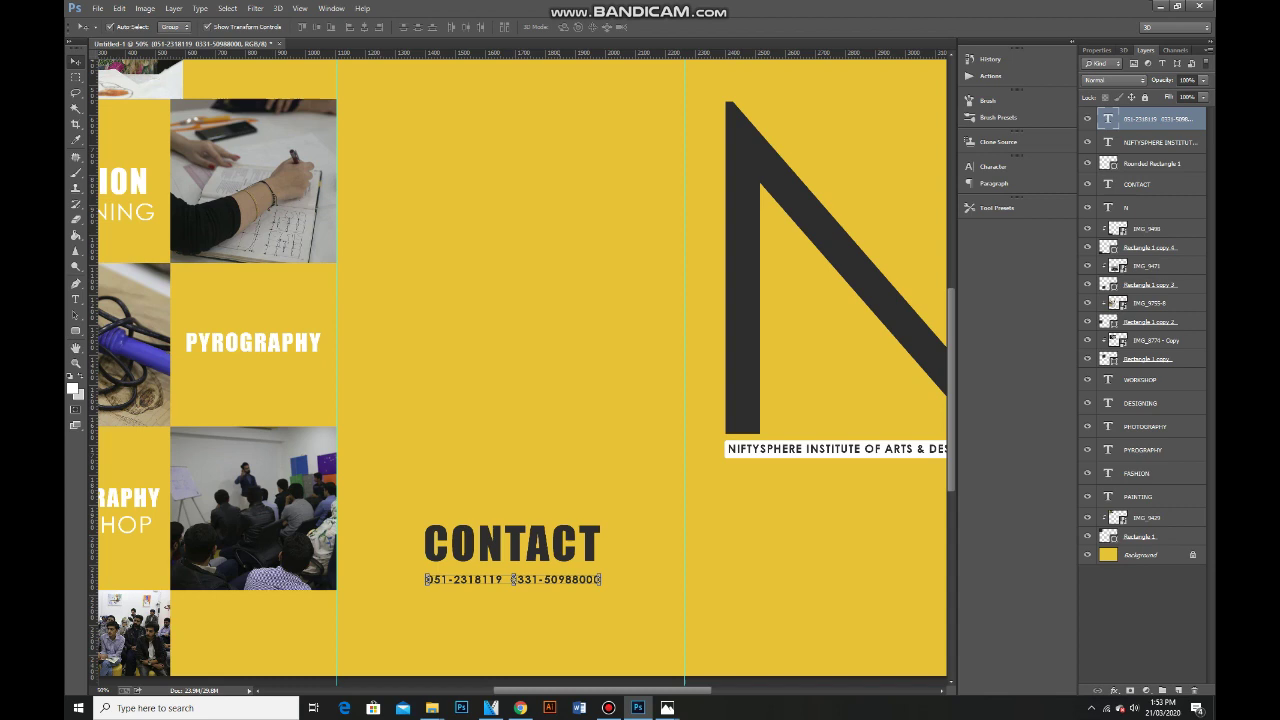
shift+click(512, 545)
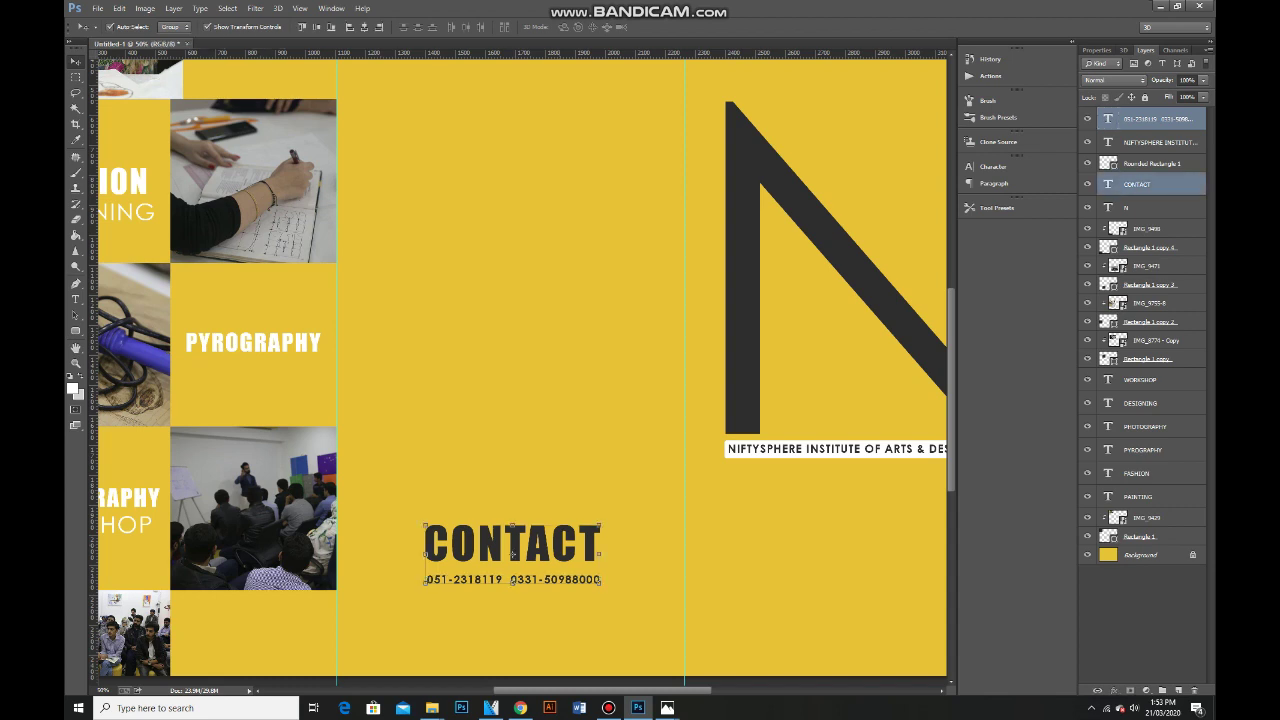
click(364, 27)
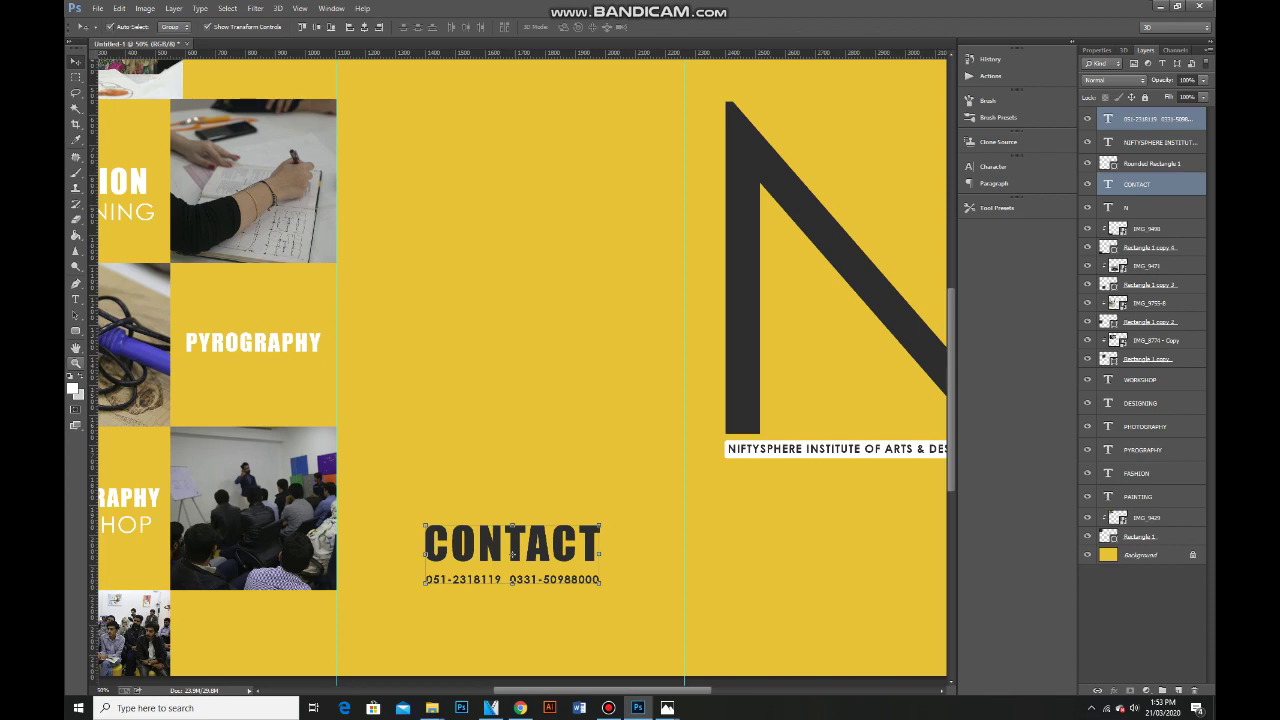
Duplicate the phone-number line to the bottom of the right panel.
key(z)
right_click(783, 446)
click(805, 528)
click(787, 640)
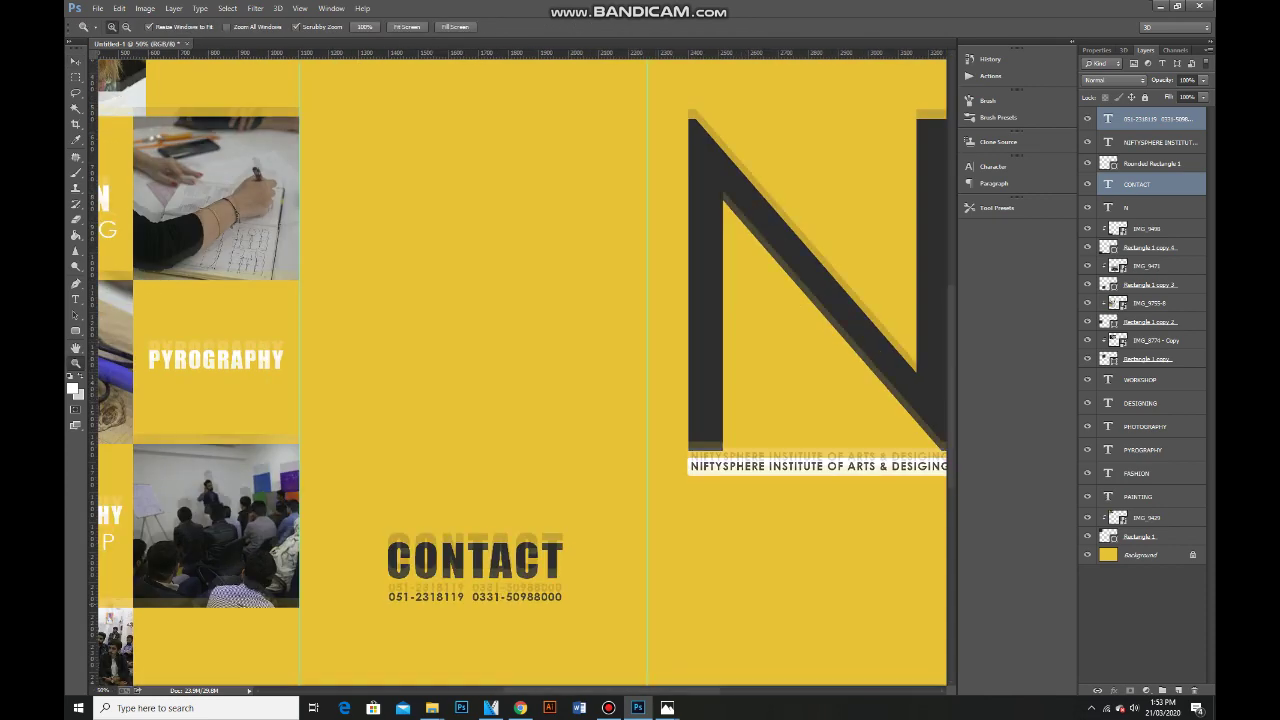
key(v)
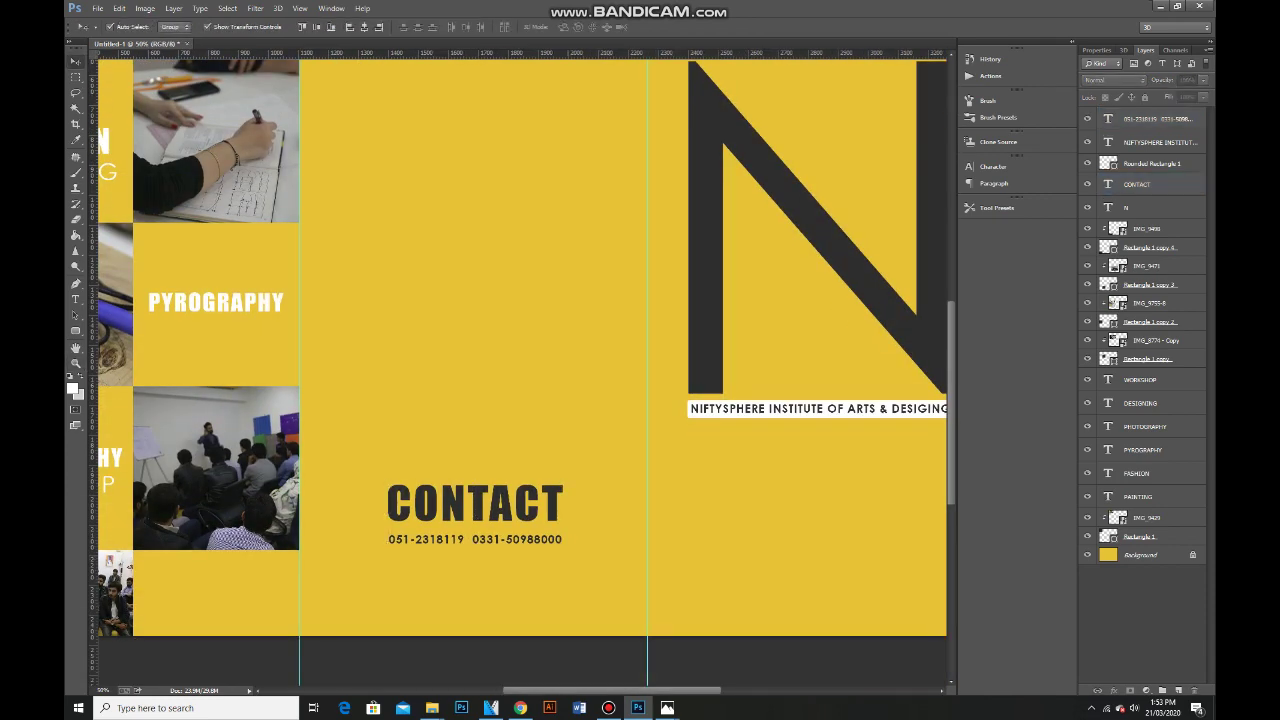
drag(560, 539, 897, 611)
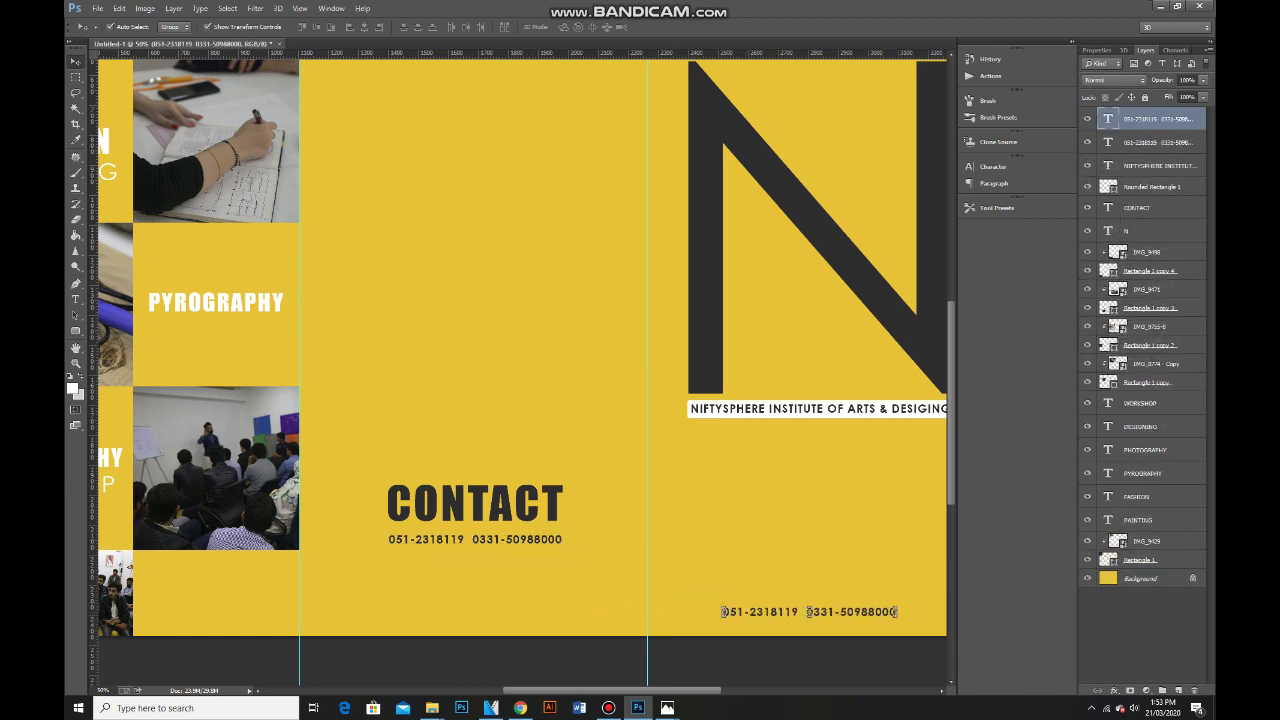
key(t)
click(897, 611)
key(ctrl+a)
text(ww)
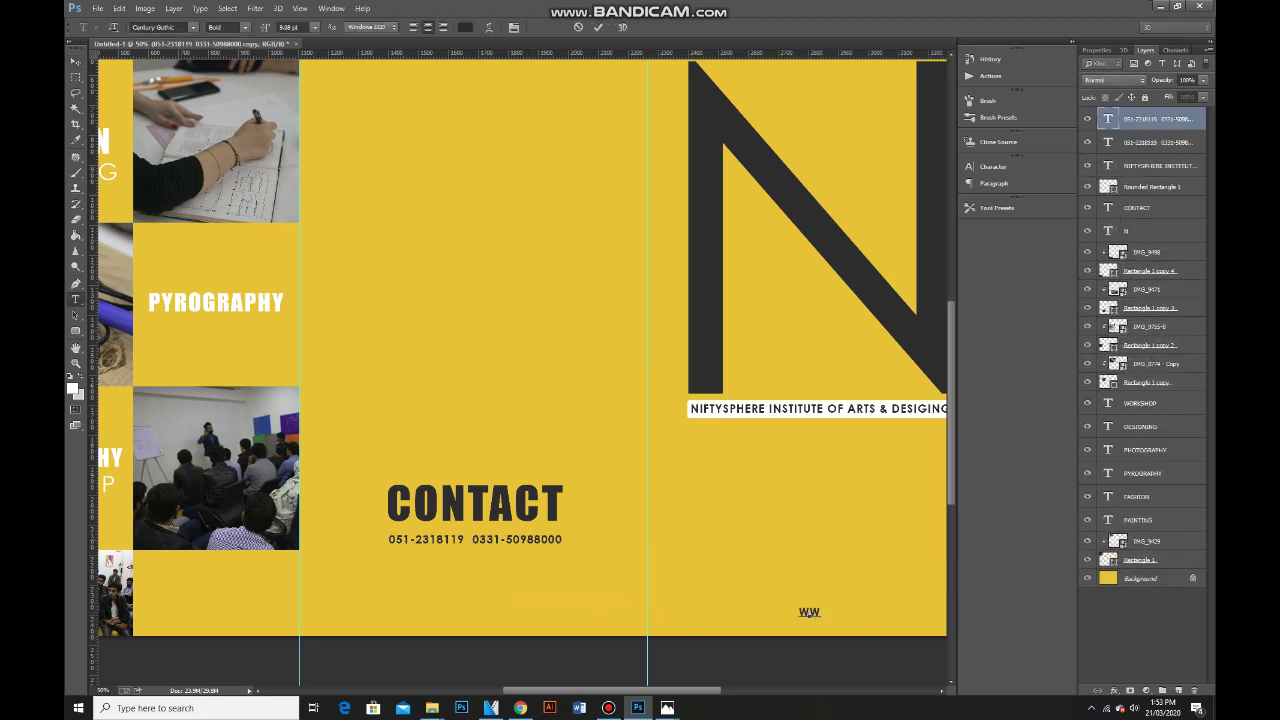
text(W.NIFTYSPHEREINSTITUTE.COM)
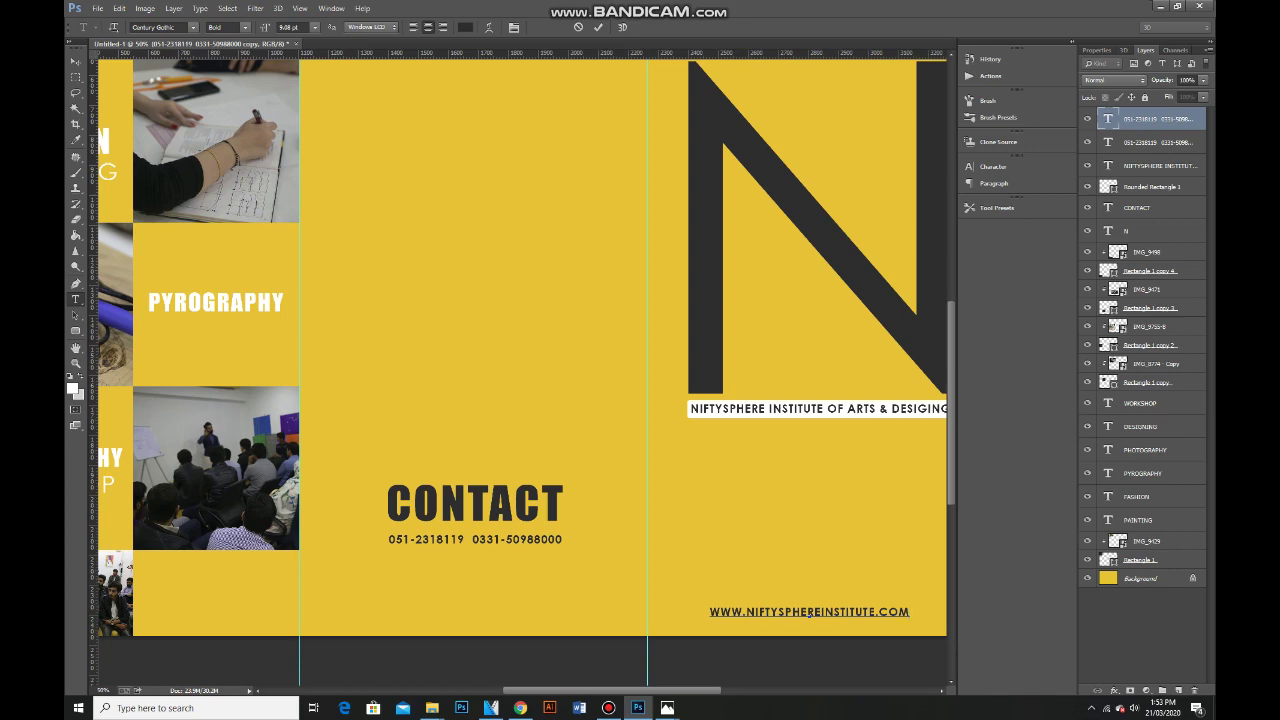
key(ctrl+Return)
key(v)
key(ctrl+minus)
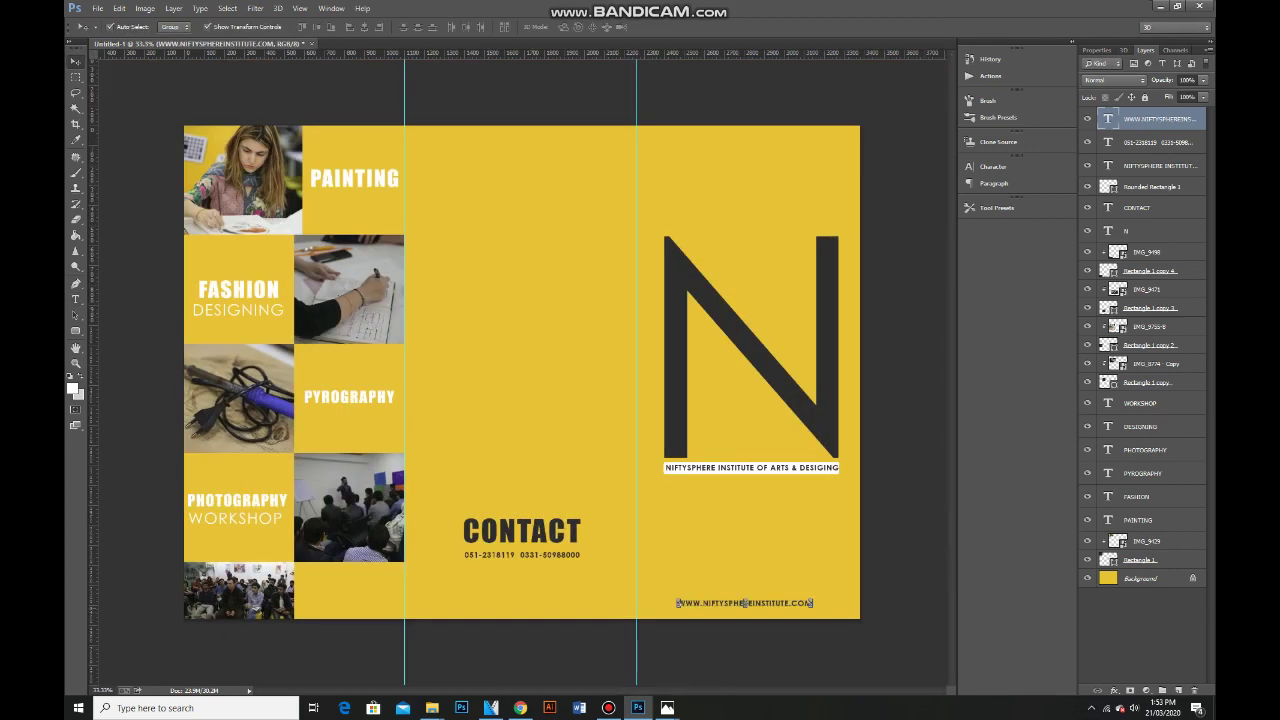
drag(743, 603, 763, 604)
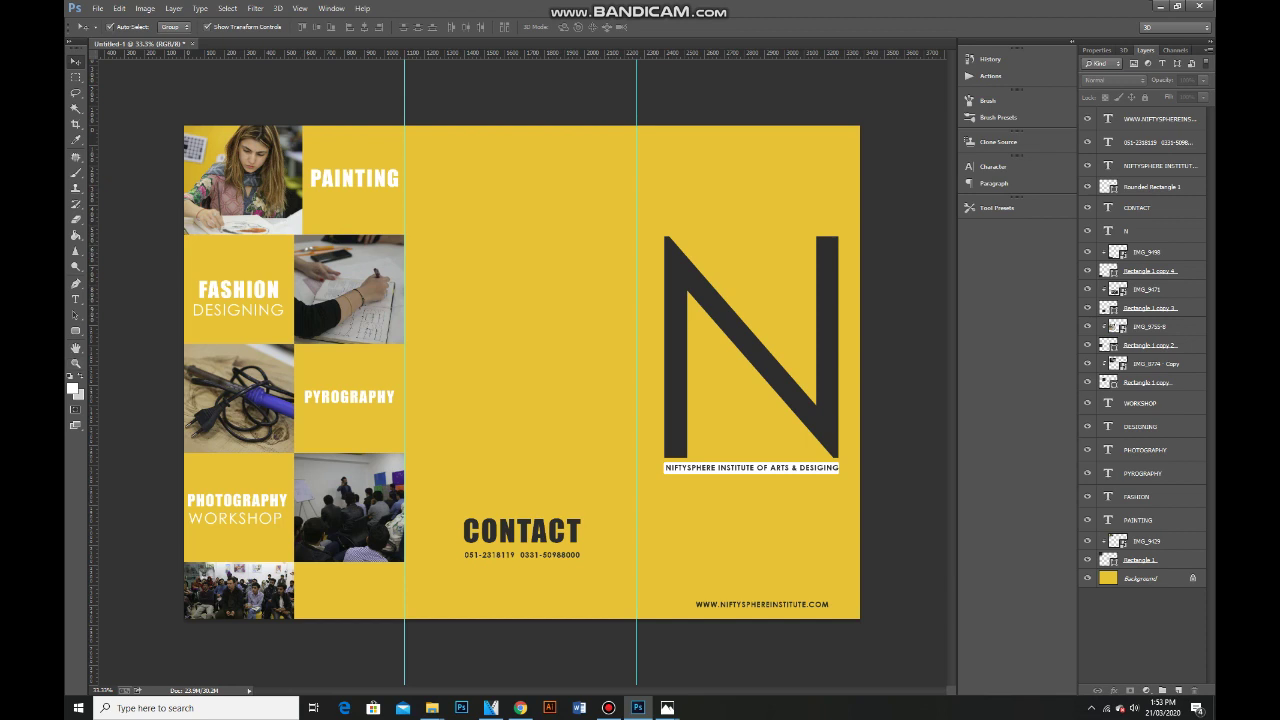
Draw a tall white rounded rectangle over the upper middle fold, then copy the Facebook About paragraph.
key(u)
drag(433, 97, 601, 461)
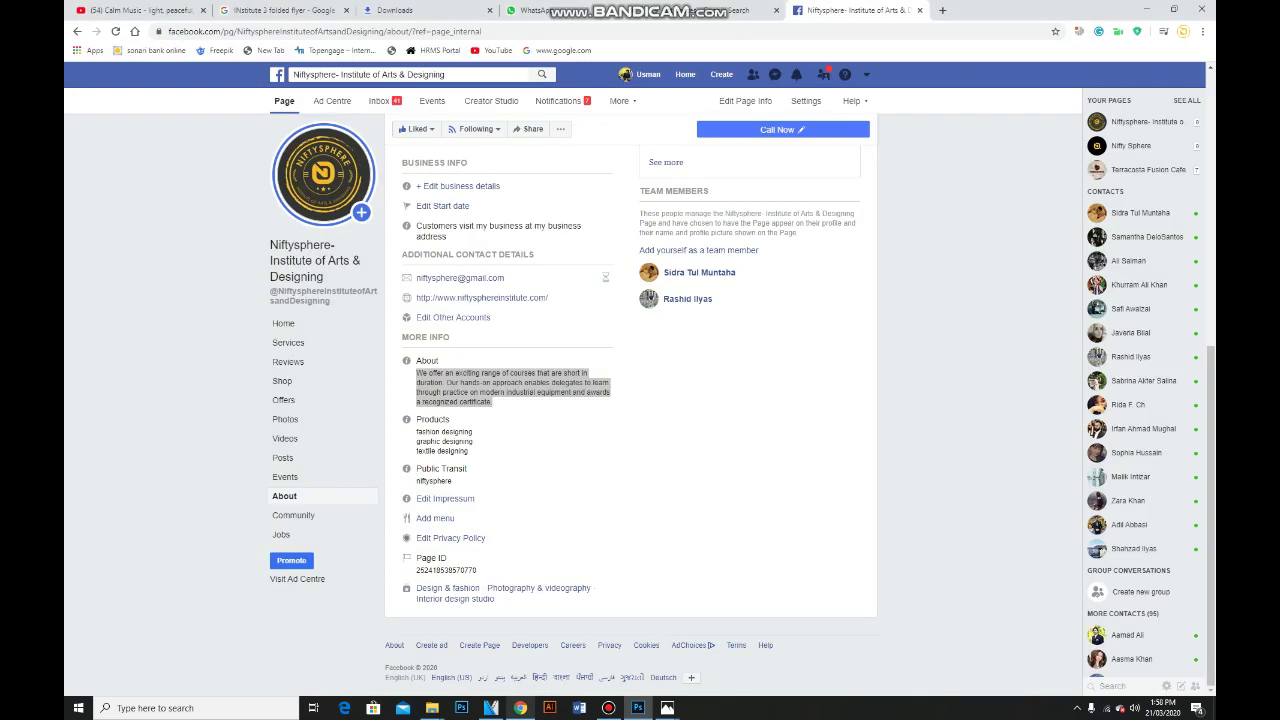
drag(417, 372, 531, 402)
right_click(425, 378)
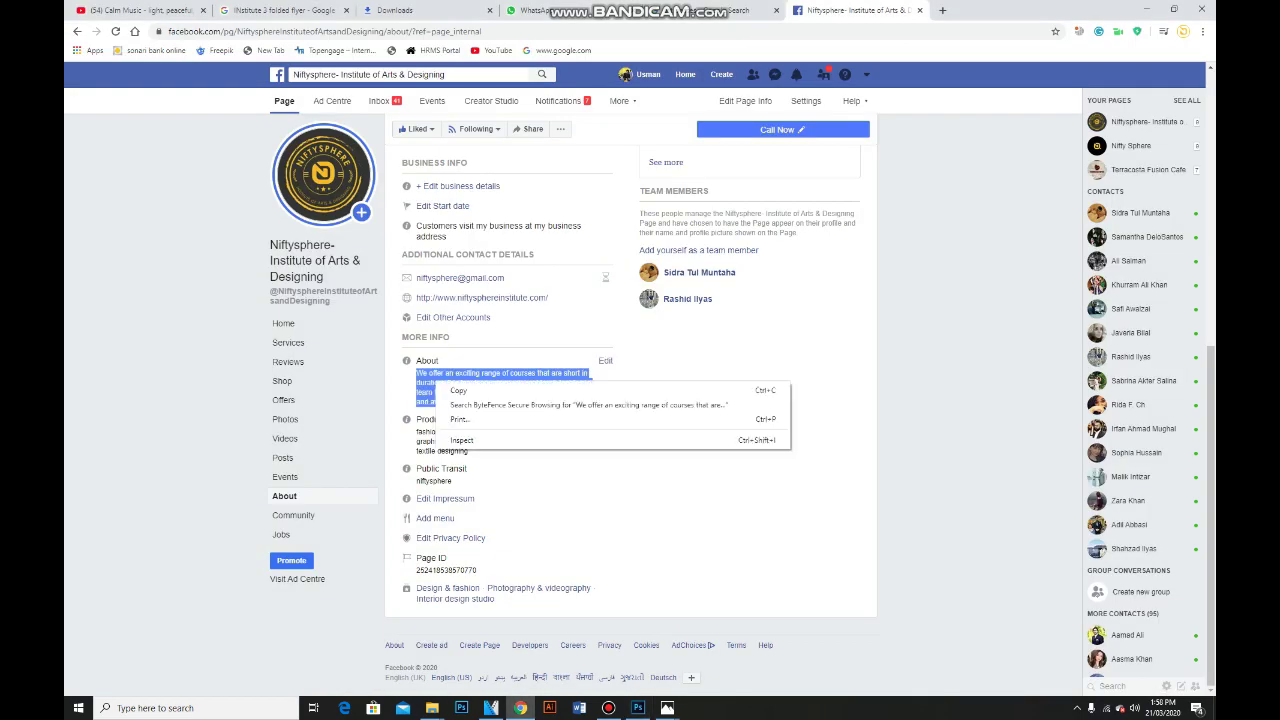
click(442, 389)
key(alt+Tab)
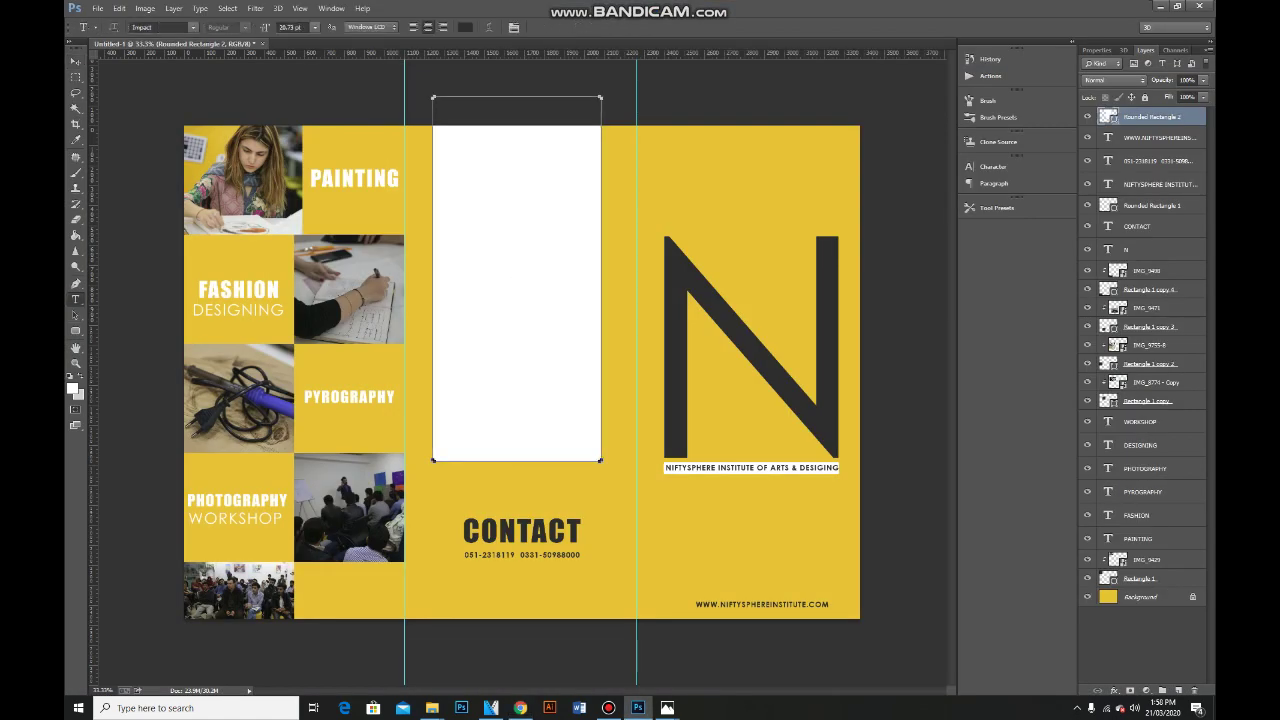
Set the foreground colour to #1d1d1d and paste the course description as a new text layer.
click(72, 388)
text(1d1d1d)
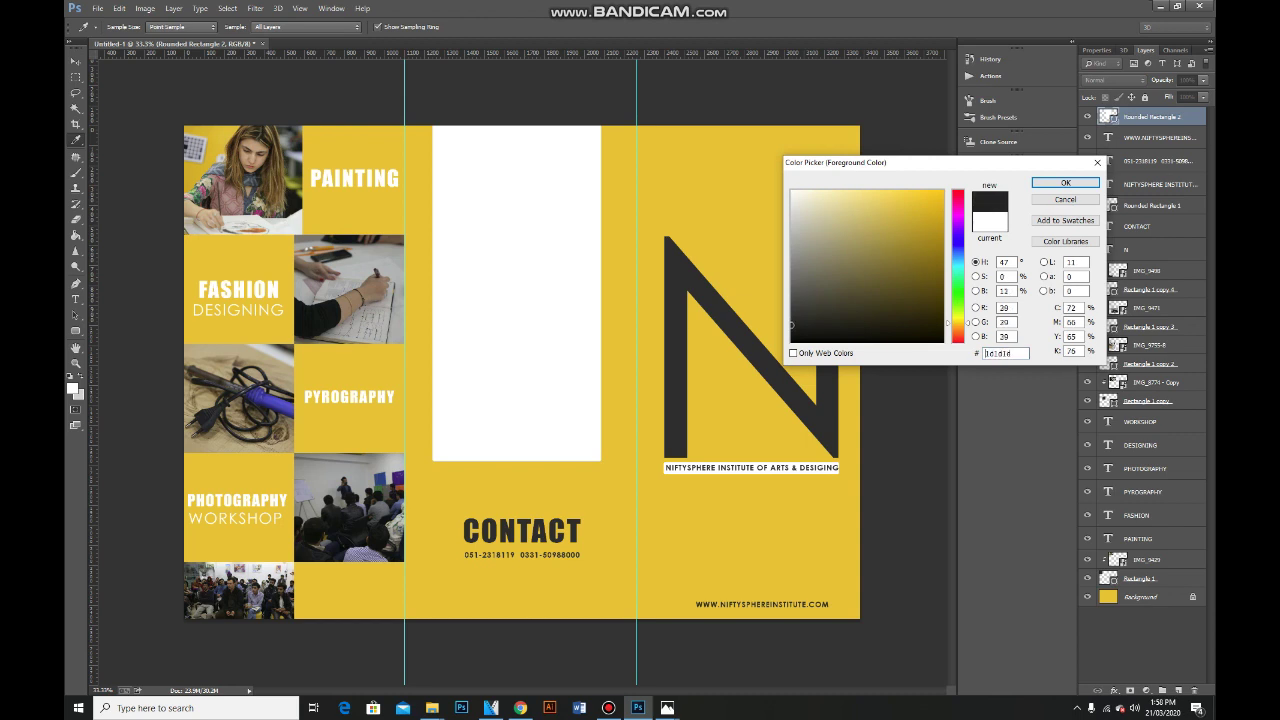
key(Return)
key(t)
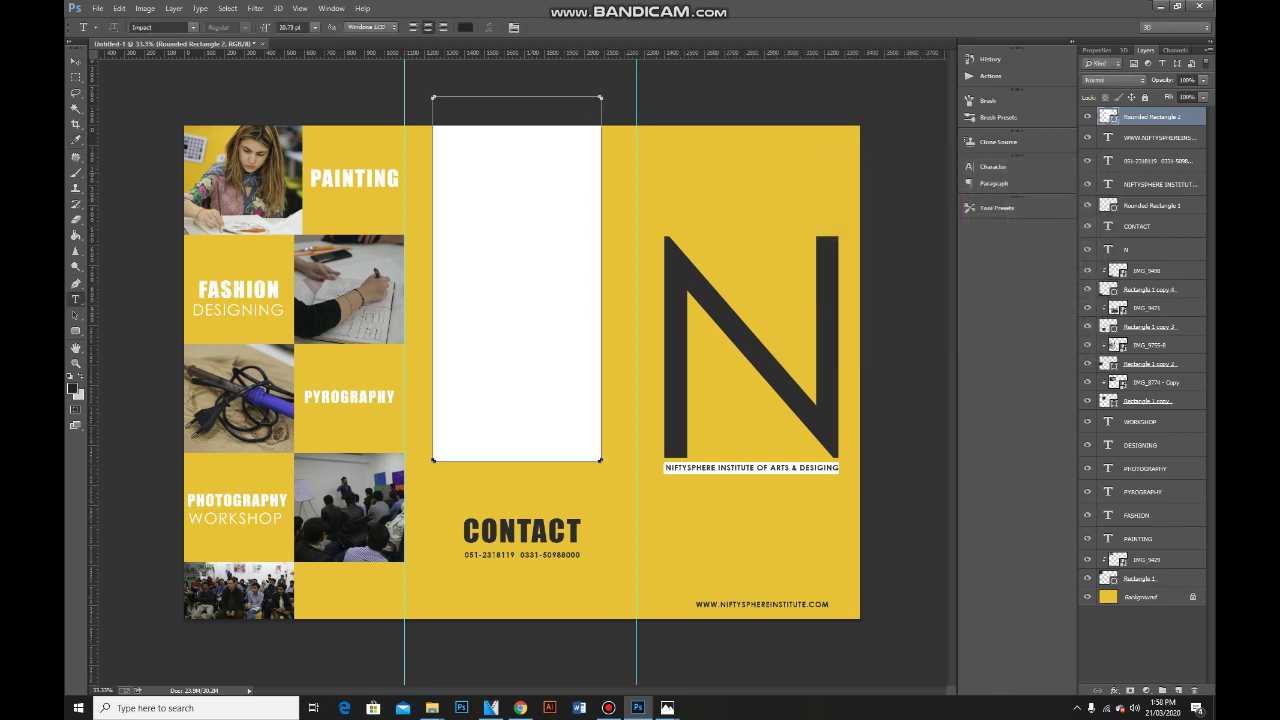
click(689, 172)
key(ctrl+v)
key(ctrl+Return)
Resize the long pasted text line to a workable width.
key(ctrl+minus)
key(ctrl+minus)
key(ctrl+minus)
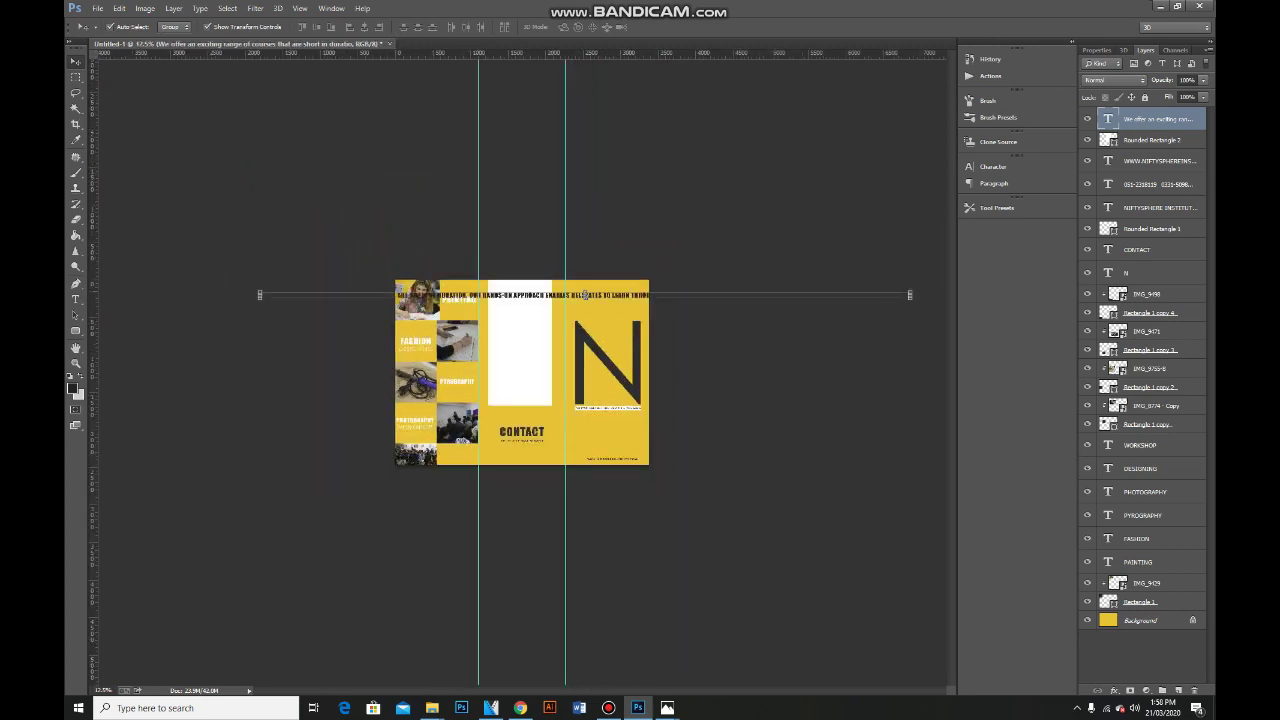
drag(259, 295, 528, 299)
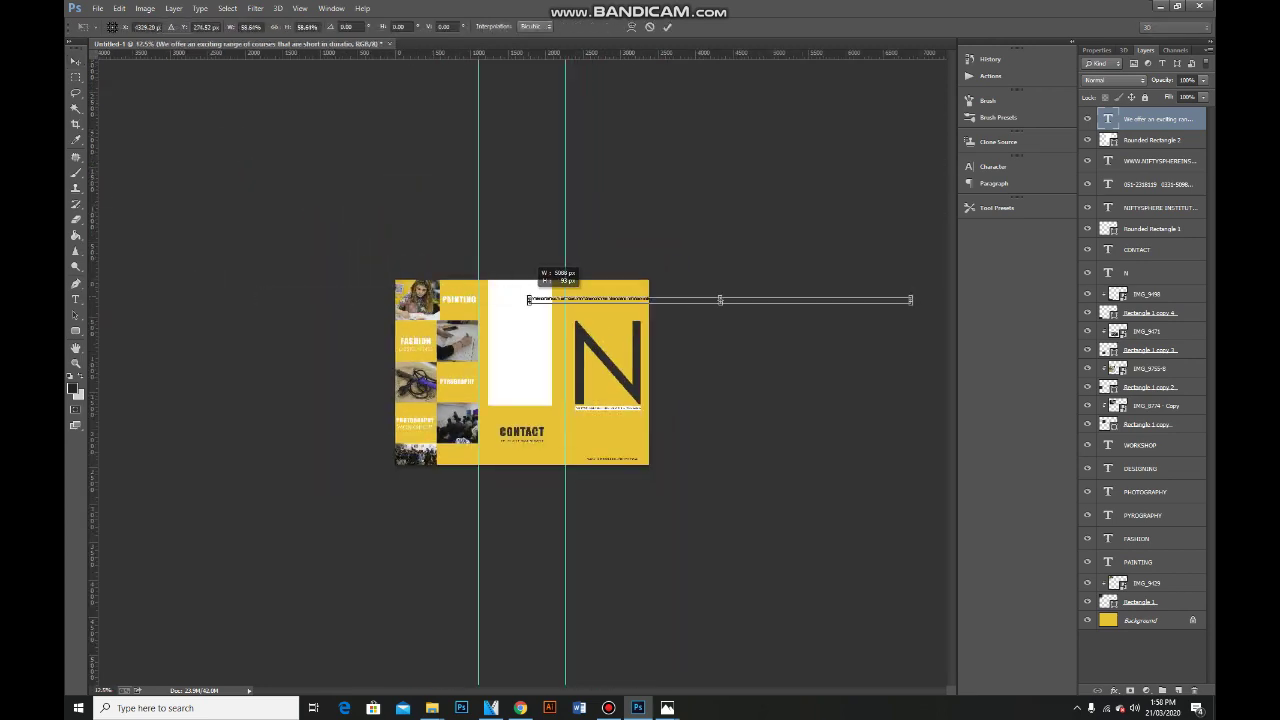
key(ctrl+plus)
key(ctrl+plus)
key(ctrl+plus)
drag(540, 178, 457, 177)
key(Return)
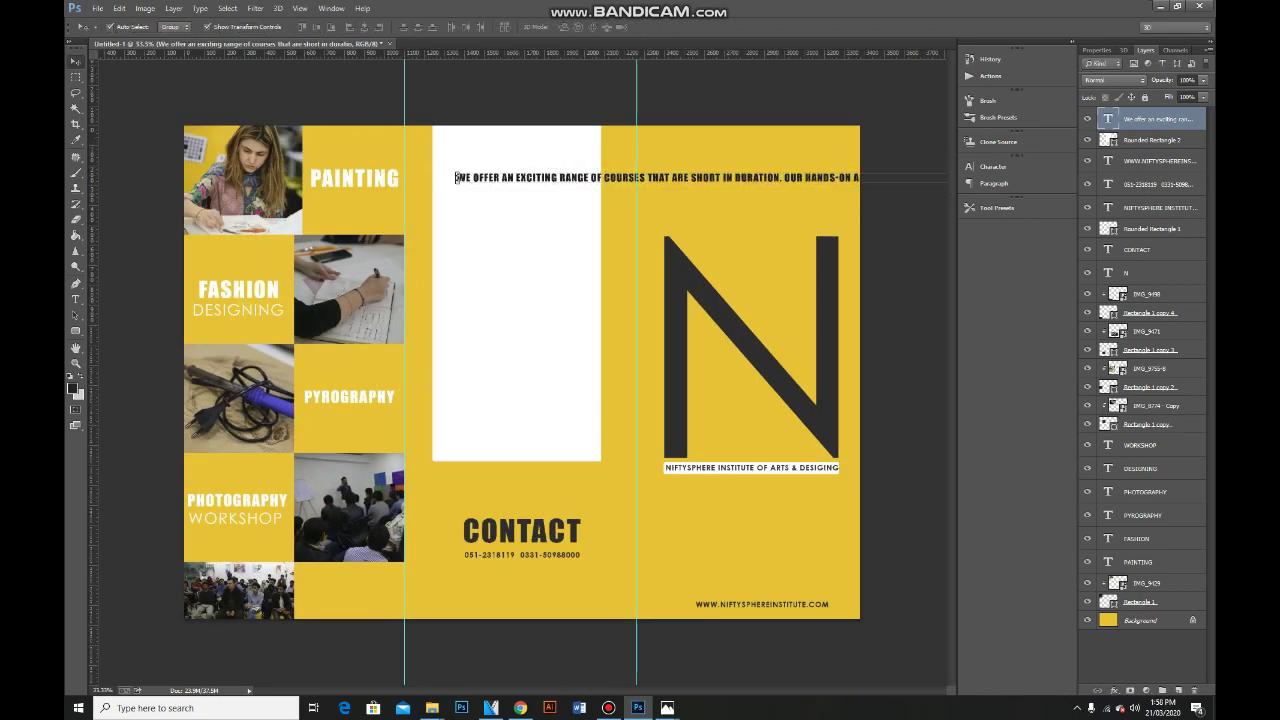
double_click(456, 178)
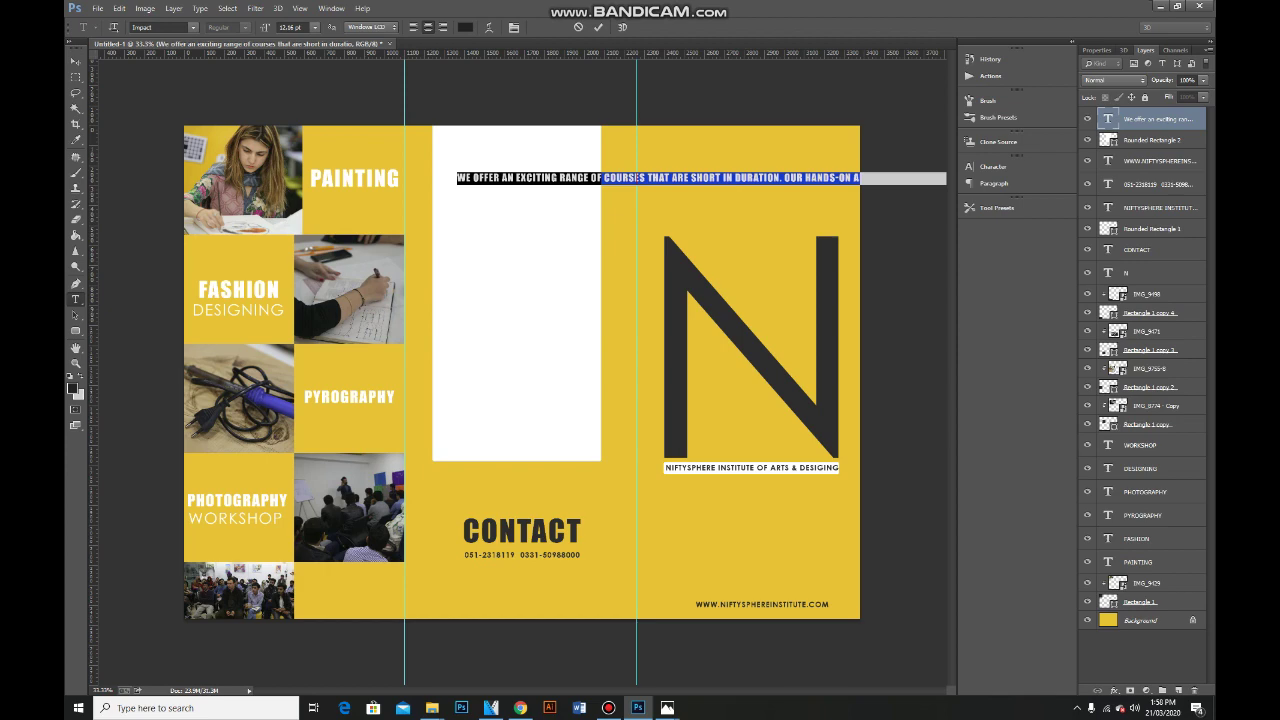
key(BackSpace)
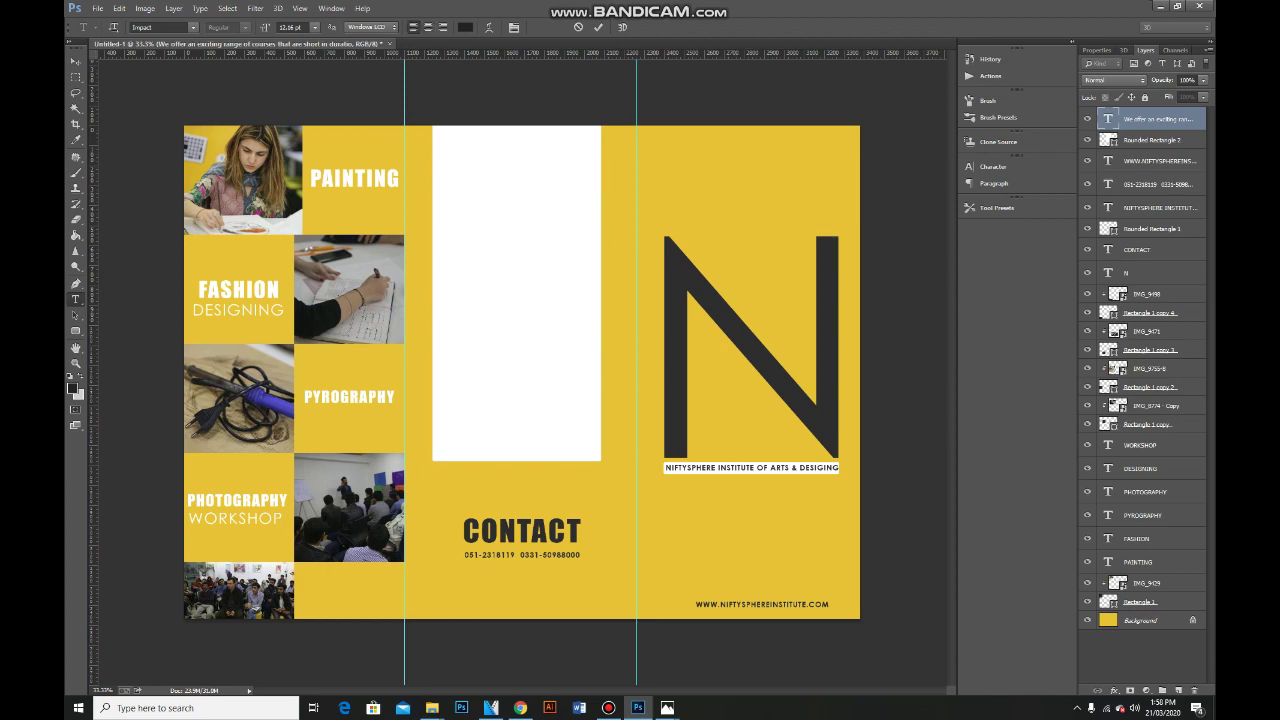
Free Transform the text line onto the white panel.
key(ctrl+minus)
key(ctrl+minus)
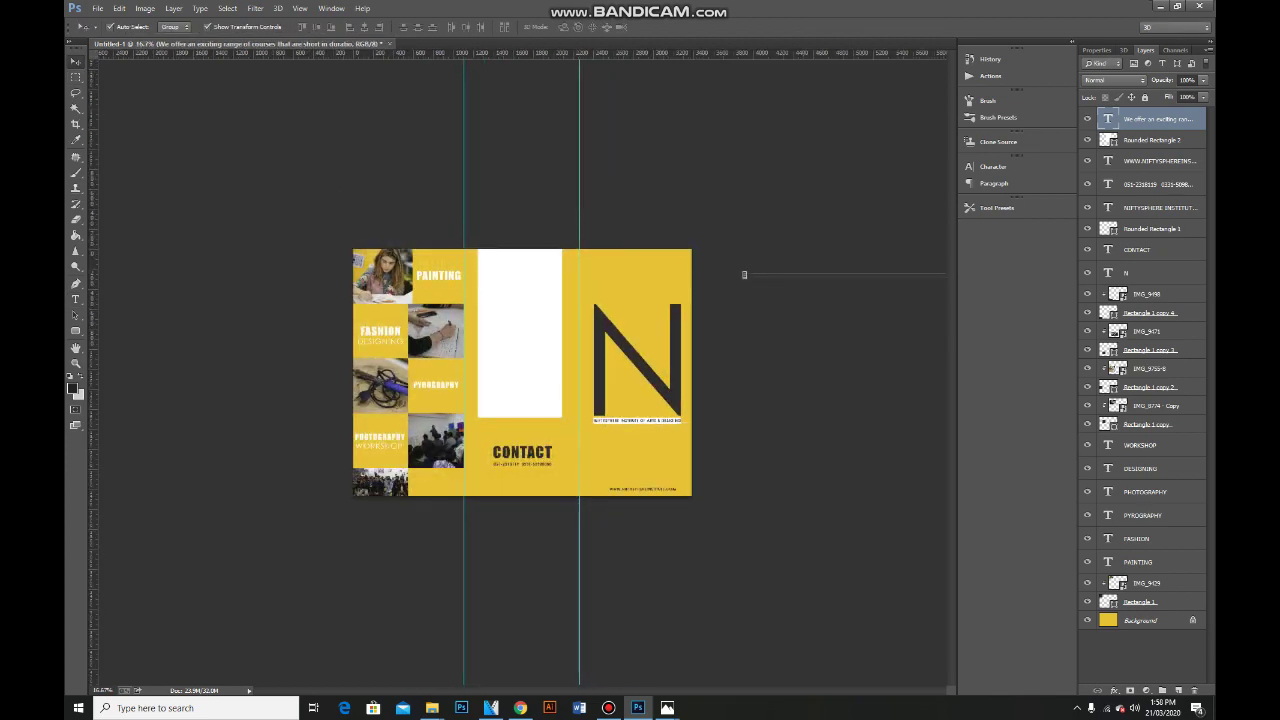
key(ctrl+t)
drag(745, 277, 494, 277)
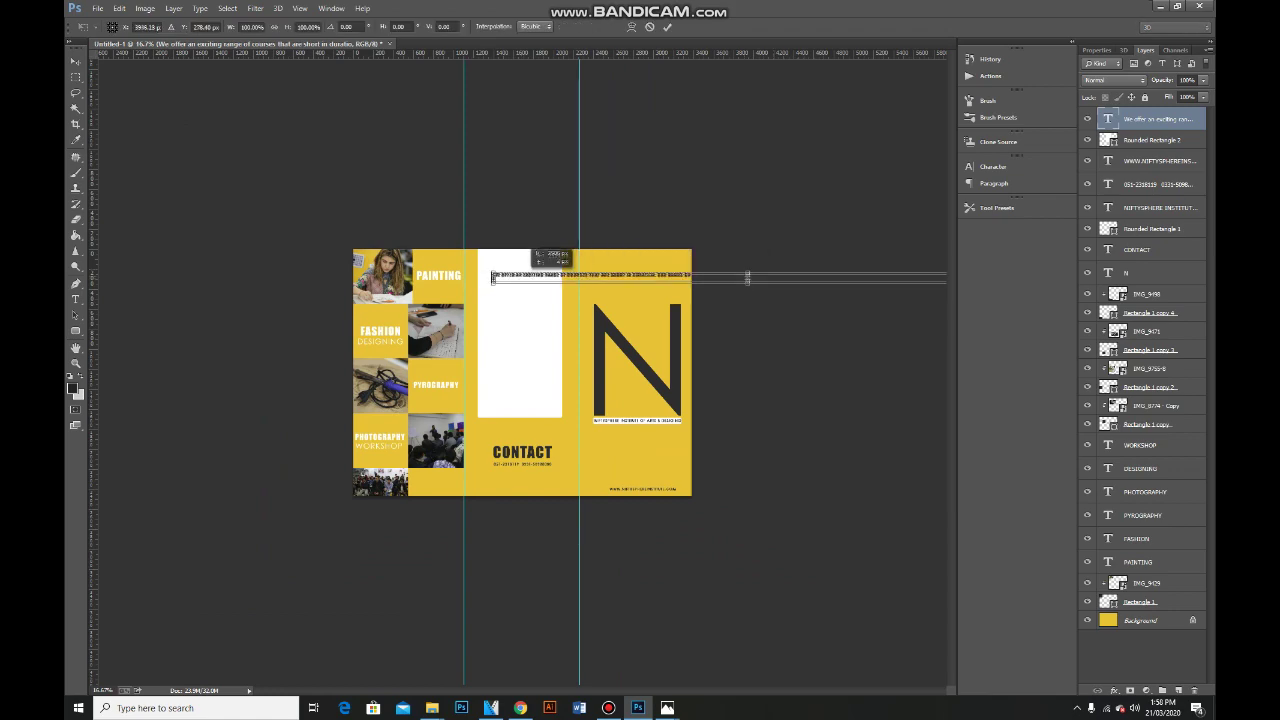
key(ctrl+plus)
key(ctrl+plus)
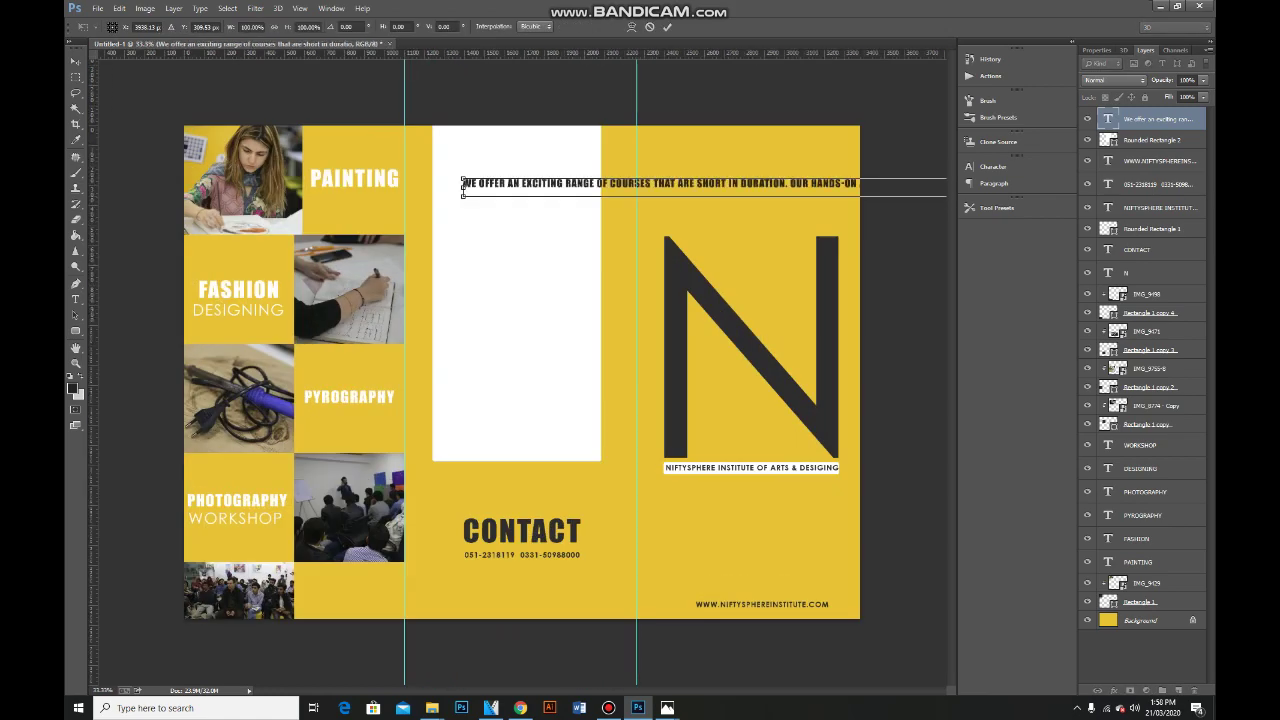
key(ctrl+plus)
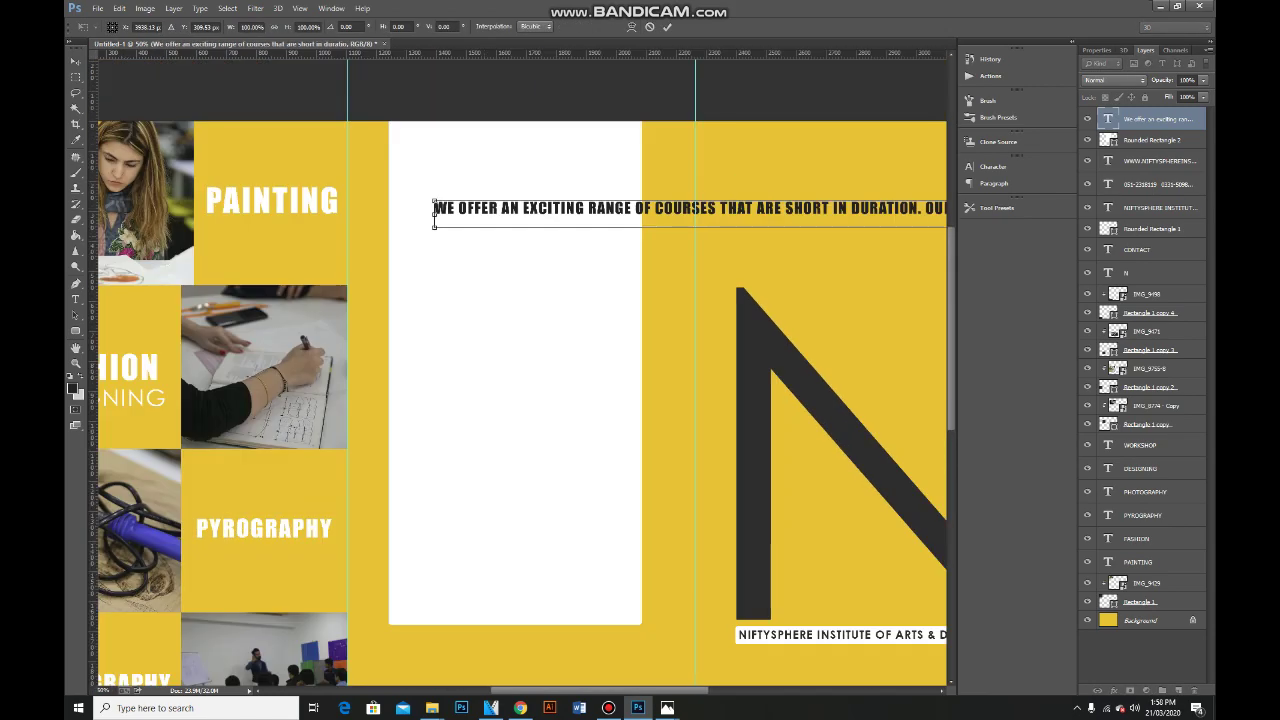
Break the paragraph after RANGE, SHORT, APPROACH and THROUGH, and increase the leading.
double_click(434, 208)
click(636, 210)
key(Return)
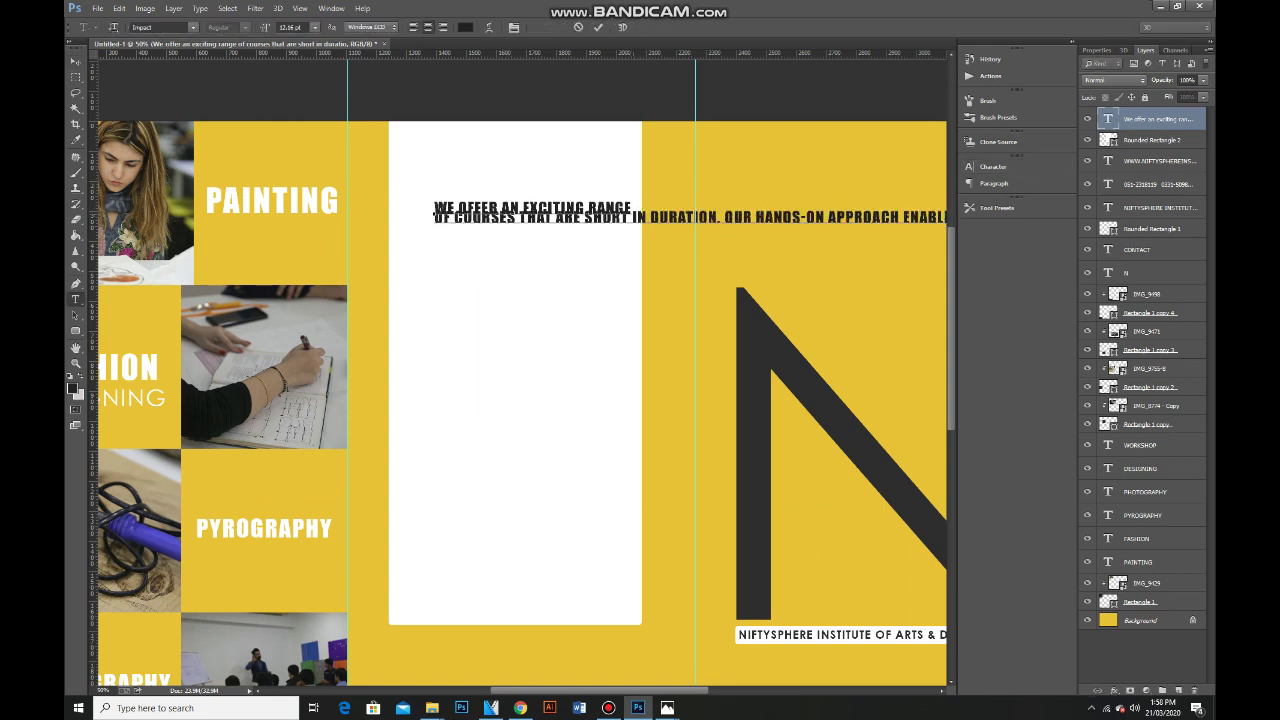
key(Return)
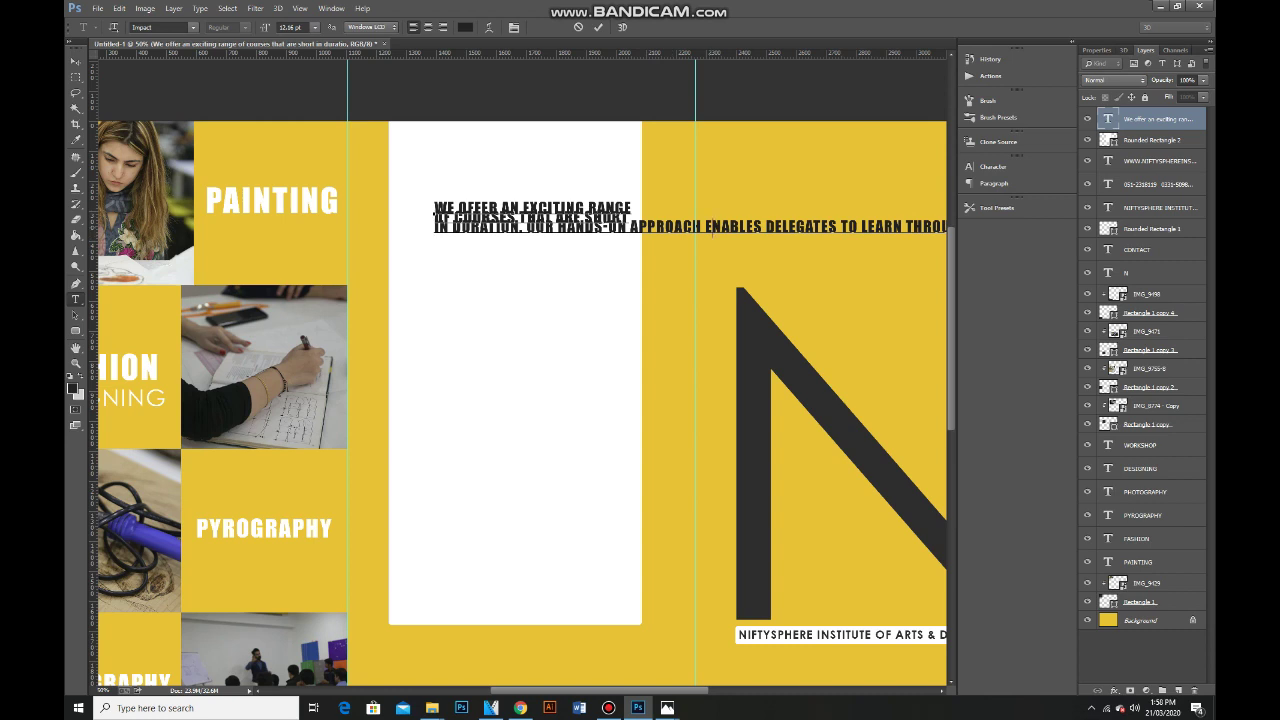
key(Return)
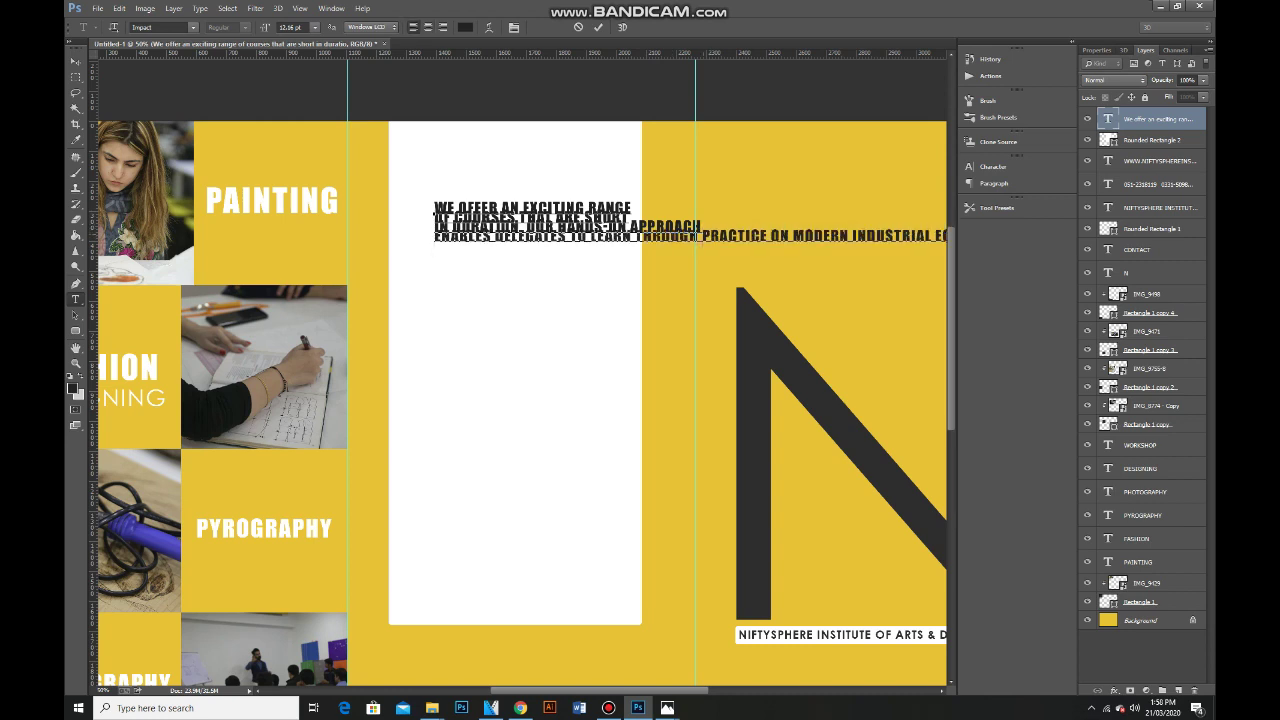
key(Return)
key(Return)
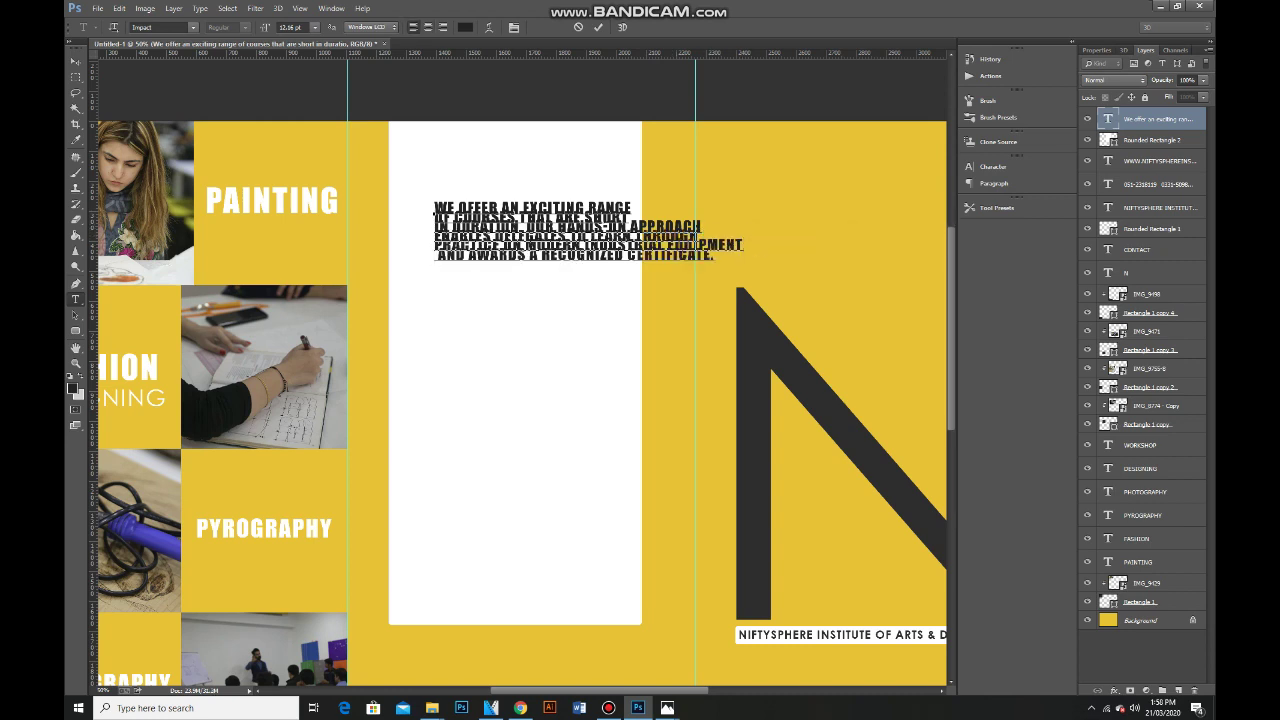
key(ctrl+a)
key(alt+Down)
key(alt+Down)
key(alt+Down)
key(alt+Down)
key(alt+Down)
key(alt+Down)
key(alt+Down)
key(alt+Down)
key(alt+Down)
key(alt+Down)
key(alt+Down)
key(alt+Down)
key(alt+Down)
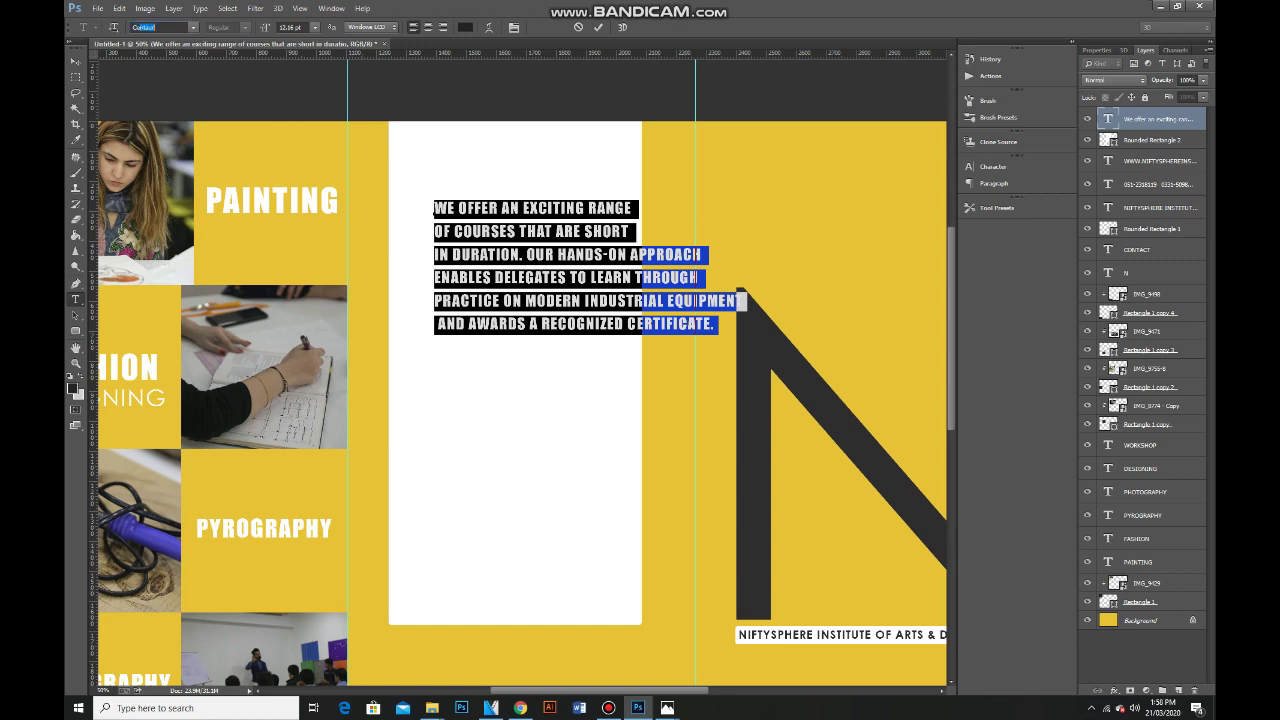
Set the paragraph in Century Gothic and scale it down into the white panel's lower part.
click(193, 27)
key(Return)
key(ctrl+Return)
key(v)
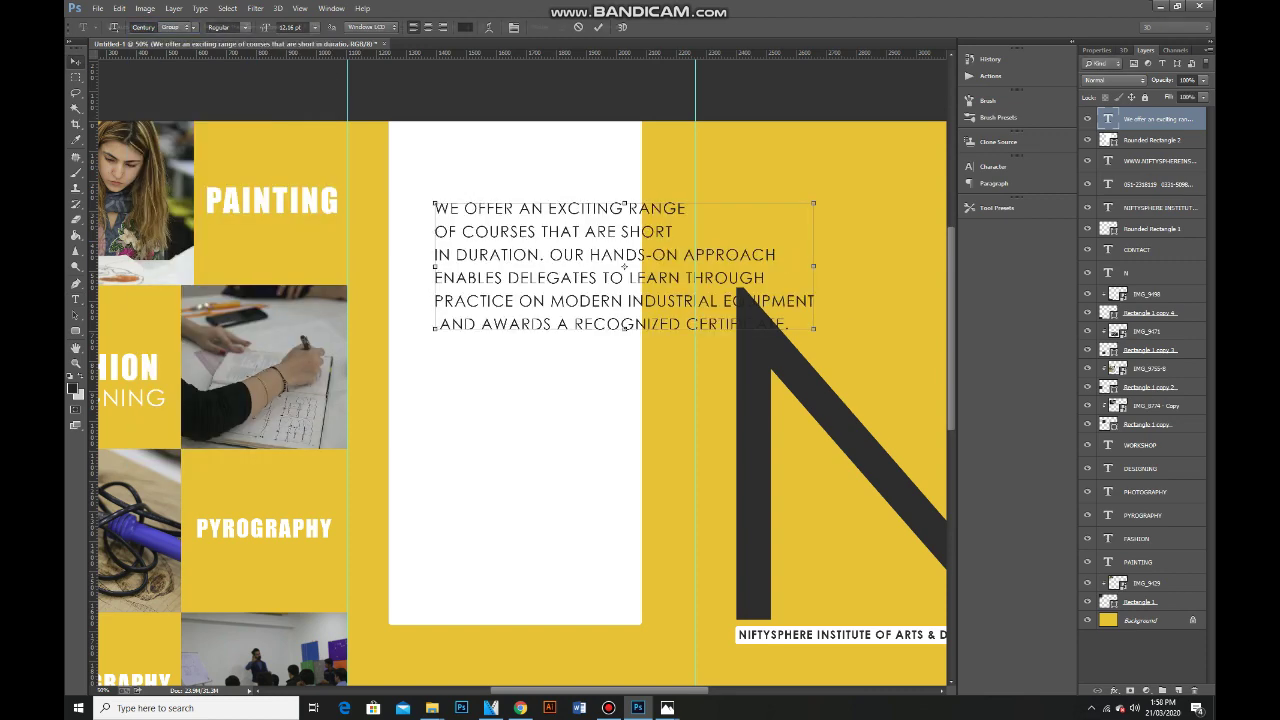
drag(814, 328, 640, 285)
drag(591, 228, 561, 514)
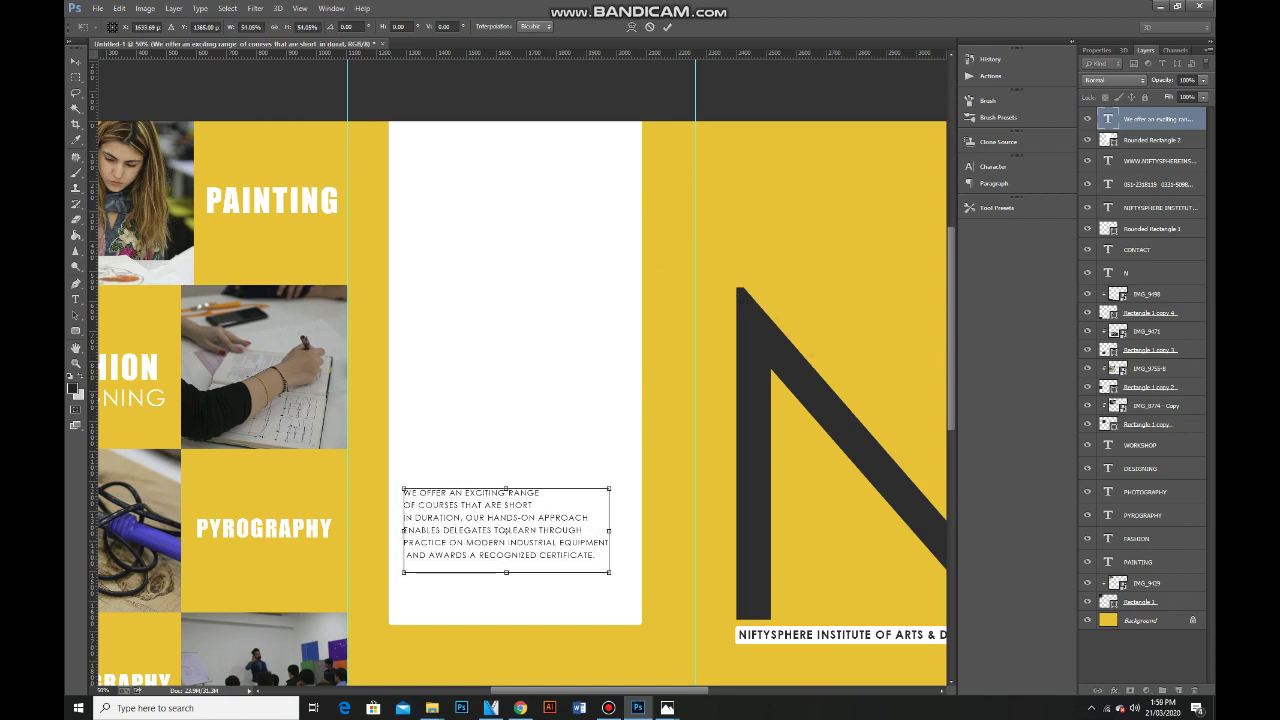
drag(610, 572, 629, 565)
key(Return)
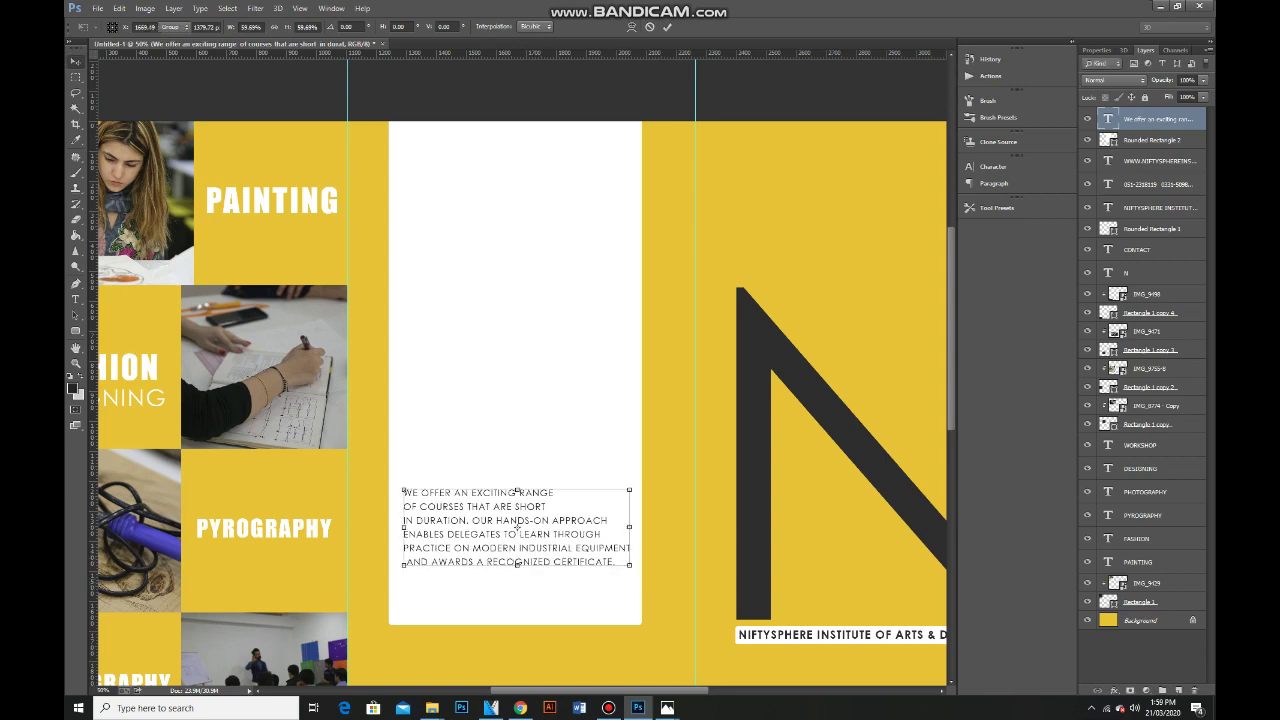
Duplicate the paragraph above the original and move both slightly down together.
drag(545, 485, 545, 393)
shift+click(515, 525)
drag(515, 525, 522, 555)
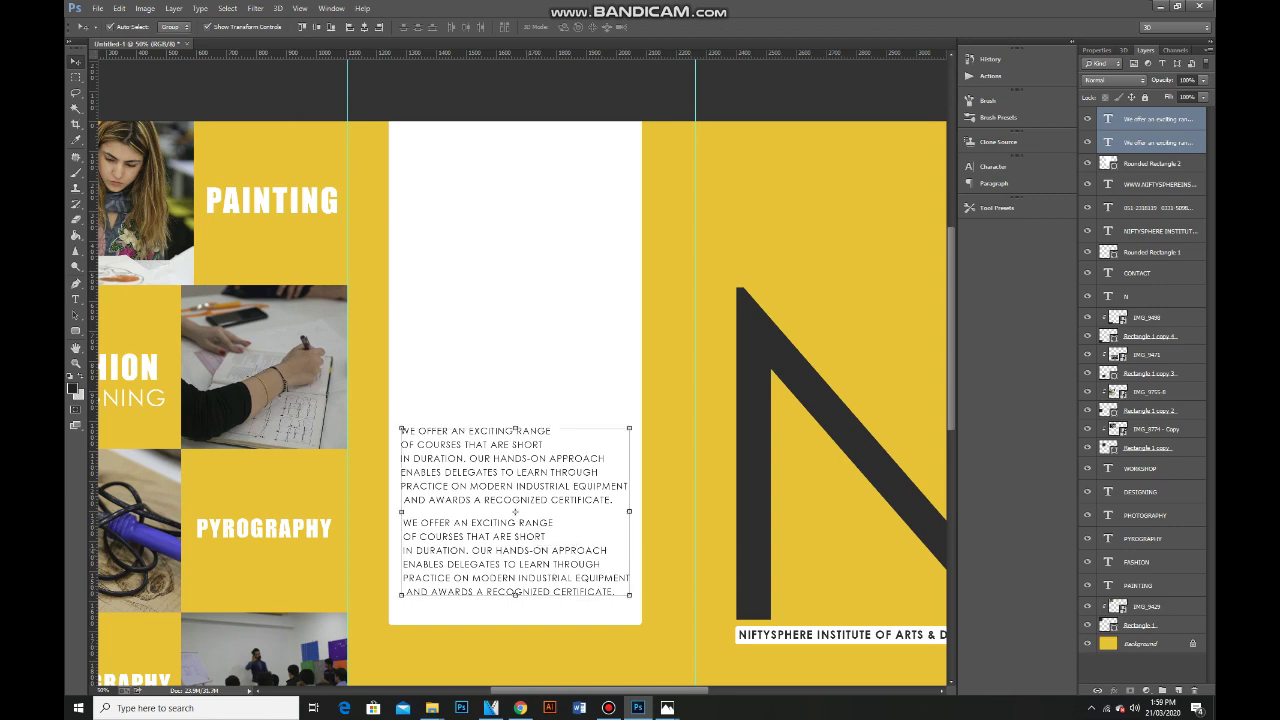
key(ctrl+minus)
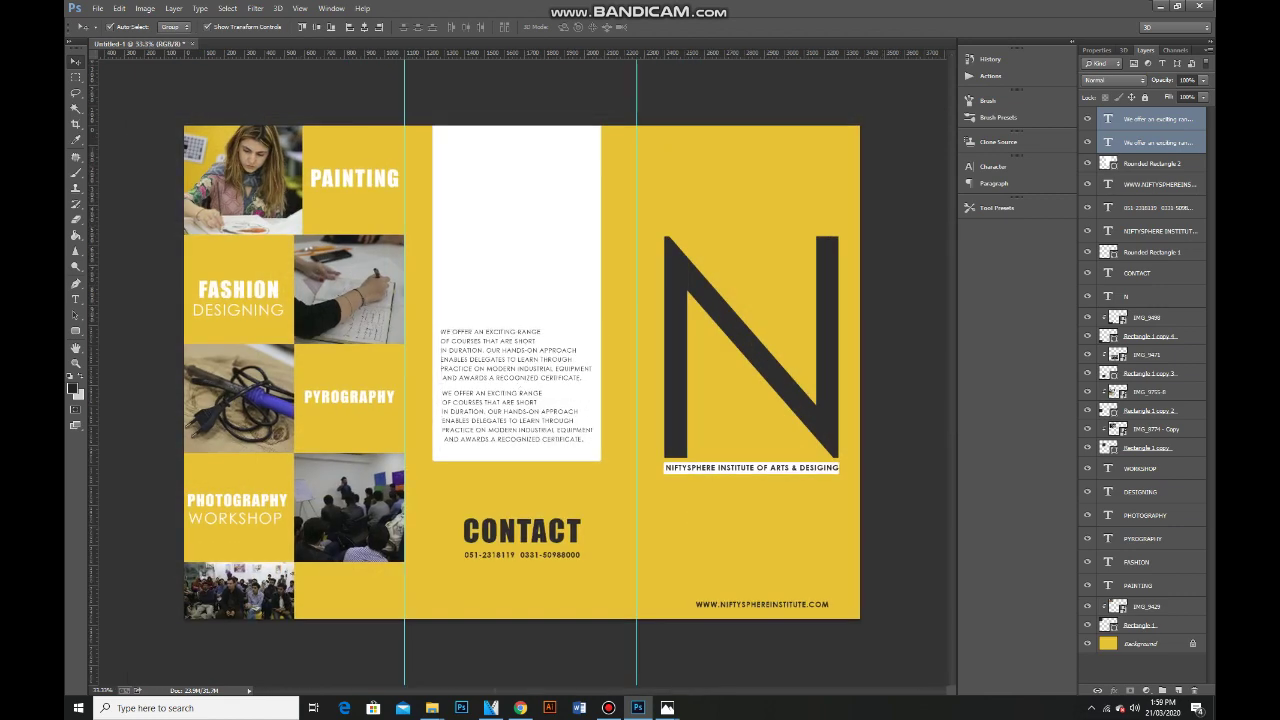
Copy CONTACT onto the white panel, retype it as ADMISSION, and place it at the top.
drag(521, 530, 498, 234)
drag(1140, 273, 1150, 119)
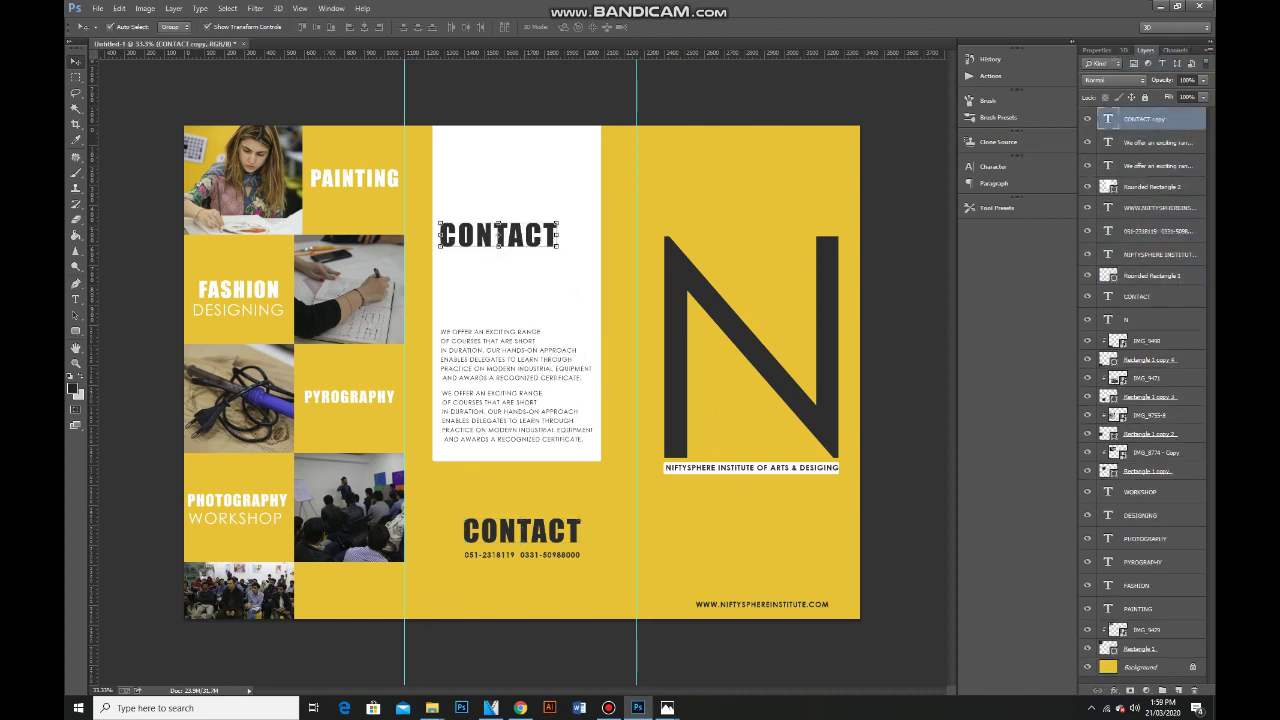
double_click(1107, 118)
text(ADMI)
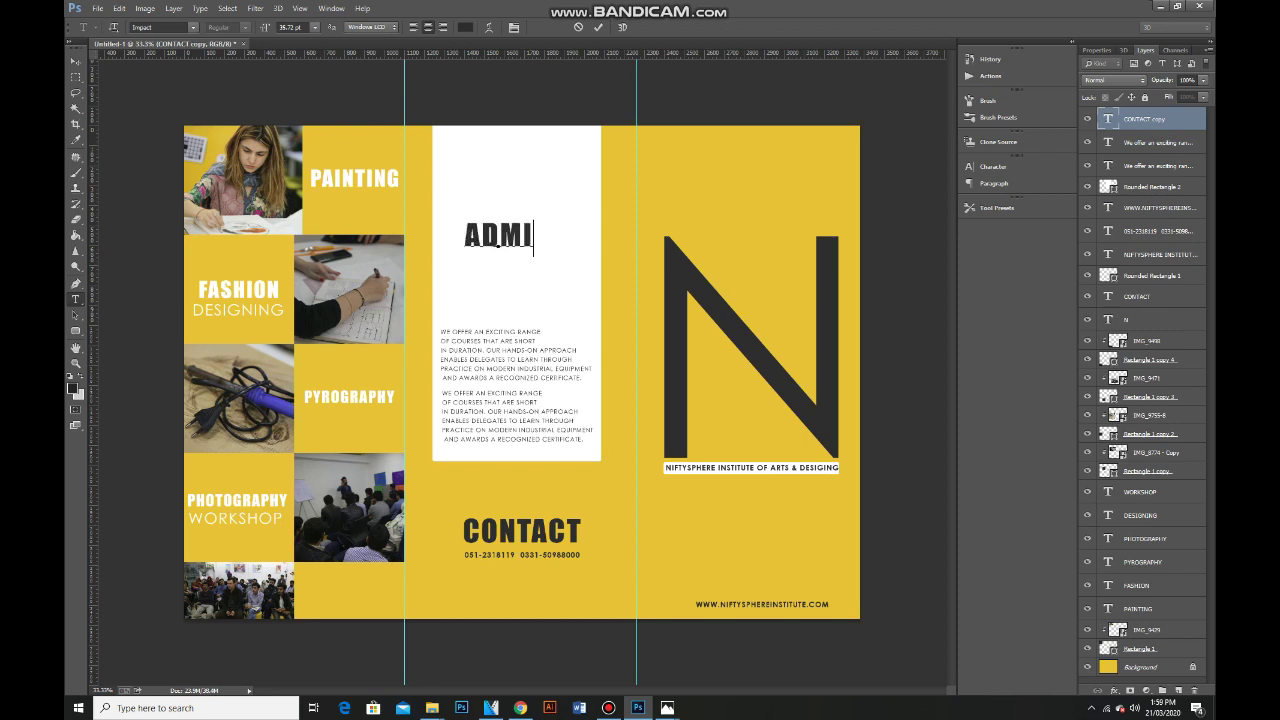
text(SSION)
click(75, 61)
drag(497, 228, 515, 245)
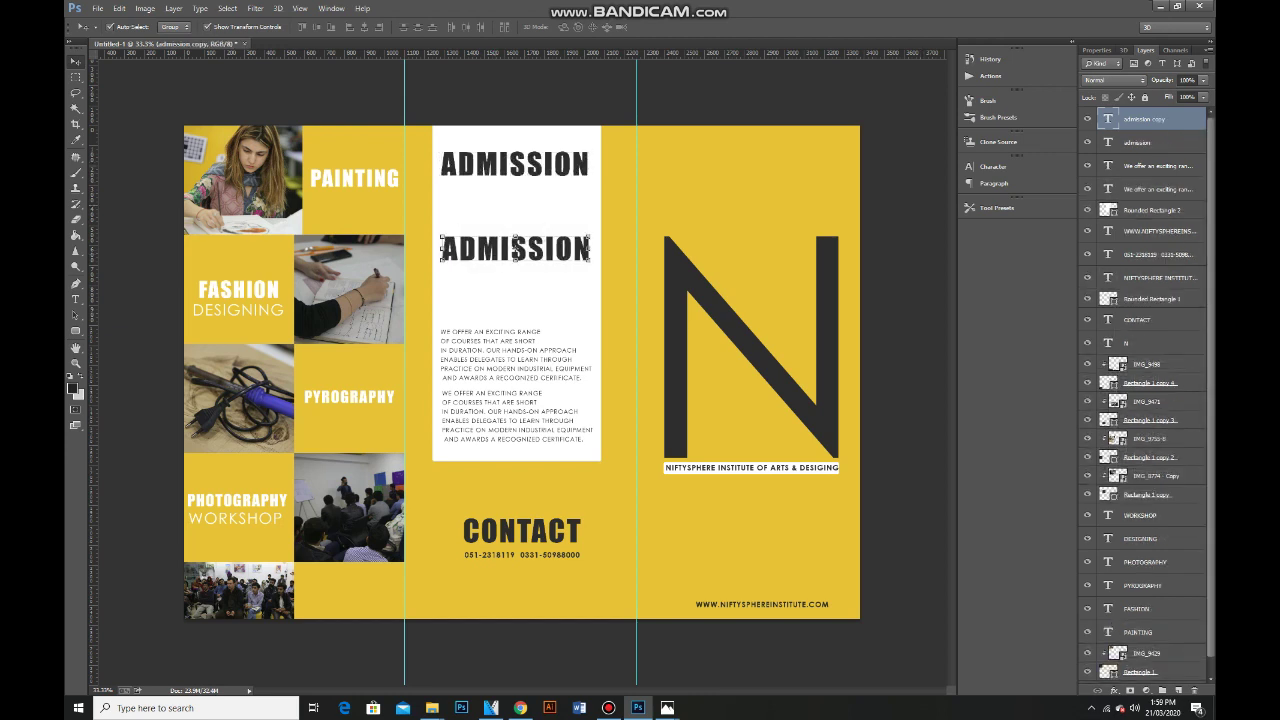
Add a much larger OPEN directly beneath ADMISSION.
key(t)
double_click(515, 248)
text(OPEN)
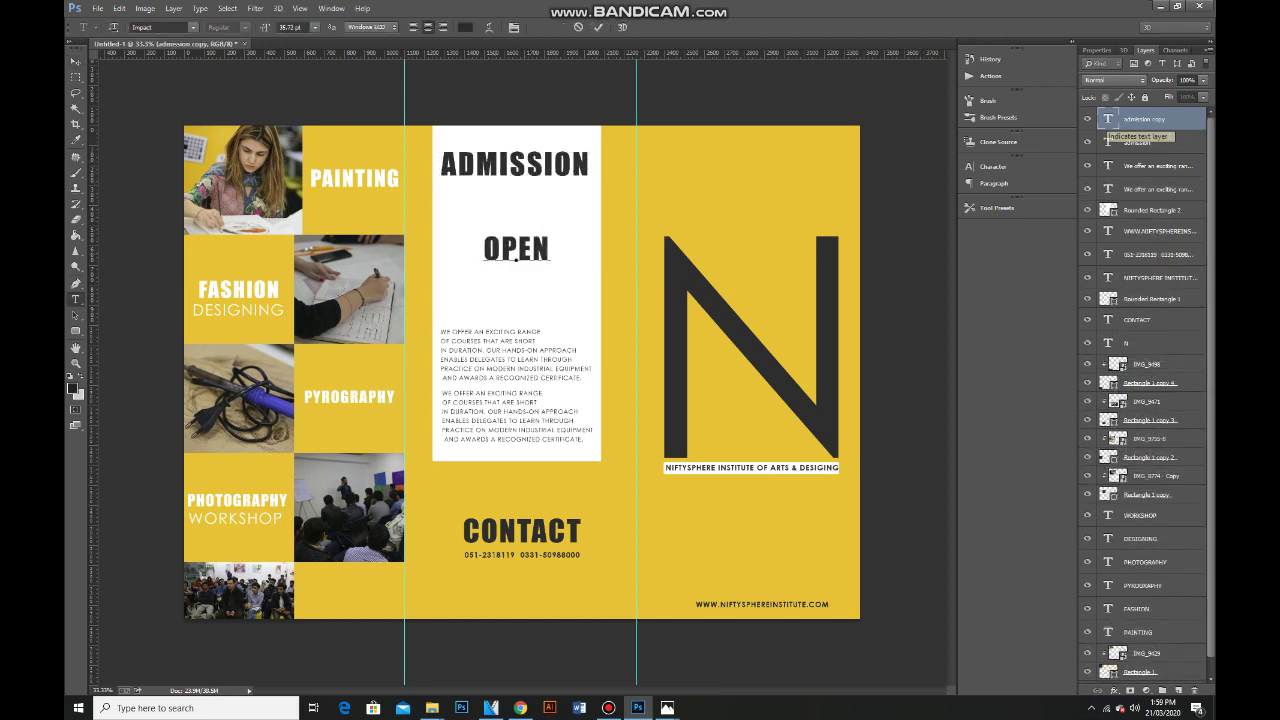
click(75, 61)
key(ctrl+t)
drag(551, 268, 602, 297)
drag(483, 233, 505, 180)
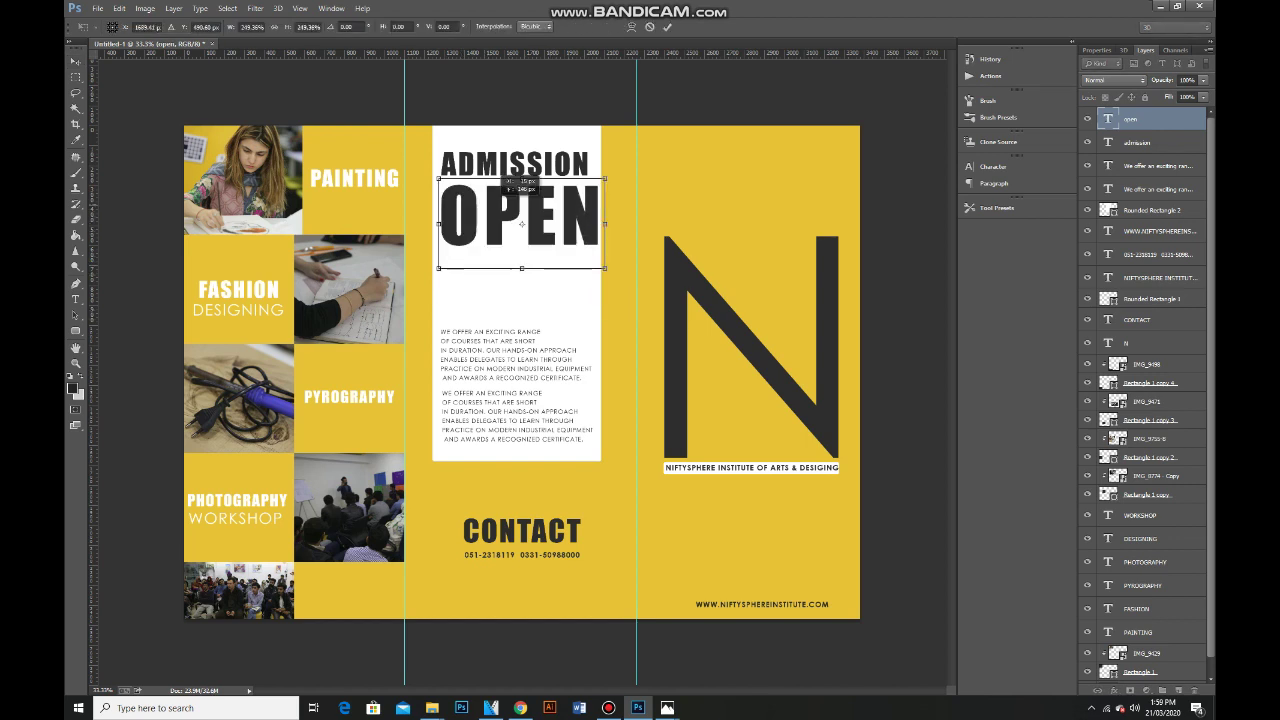
key(Return)
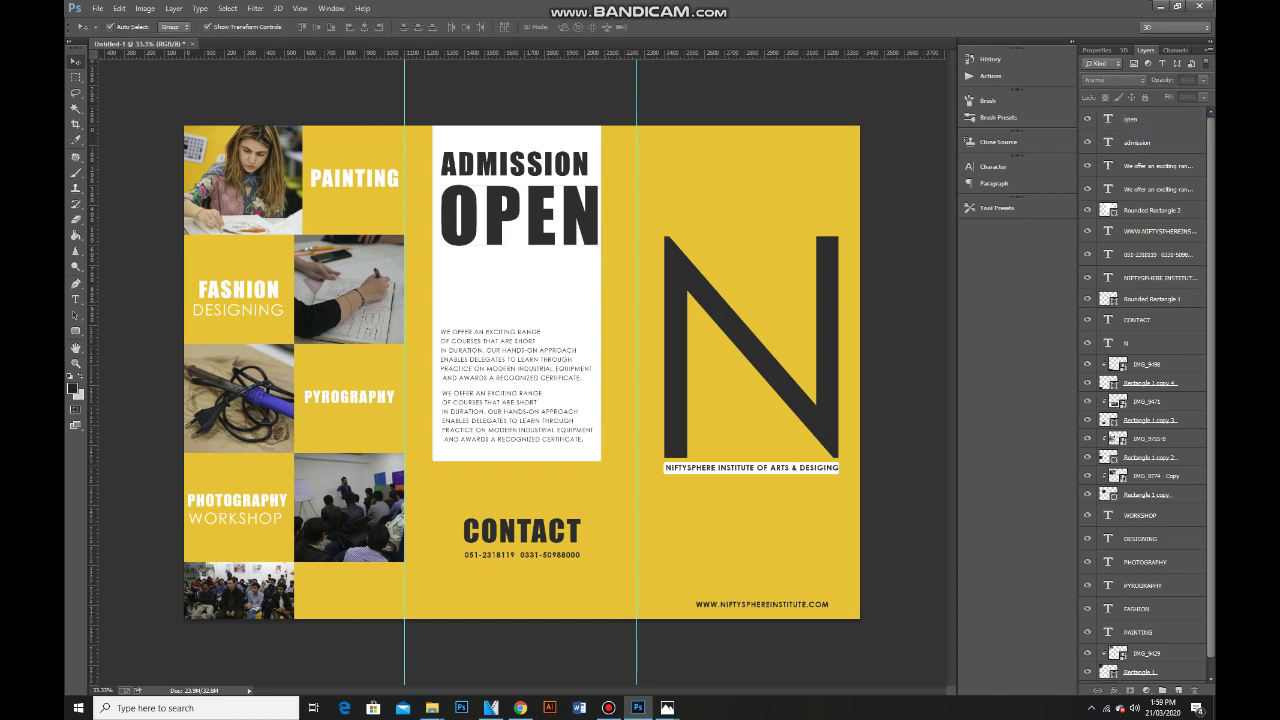